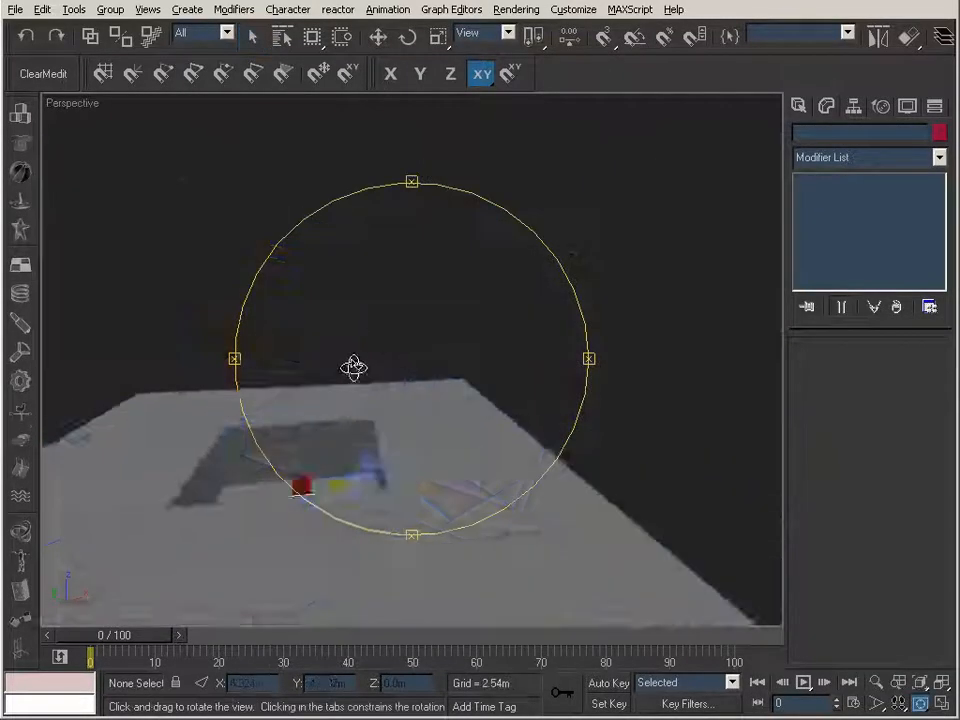
# Step: Select the daylight system above the scene and review its sunlight, skylight and sun parameters
pyautogui.moveTo(354, 366); pyautogui.dragTo(396, 407)
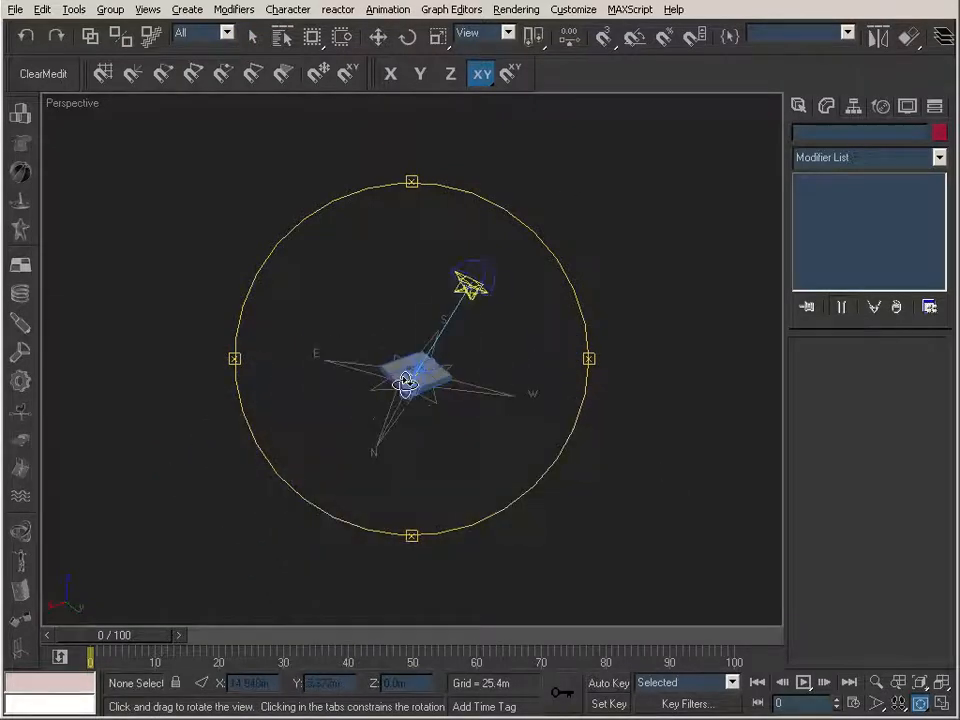
pyautogui.moveTo(404, 385); pyautogui.dragTo(376, 461)
pyautogui.press('q')
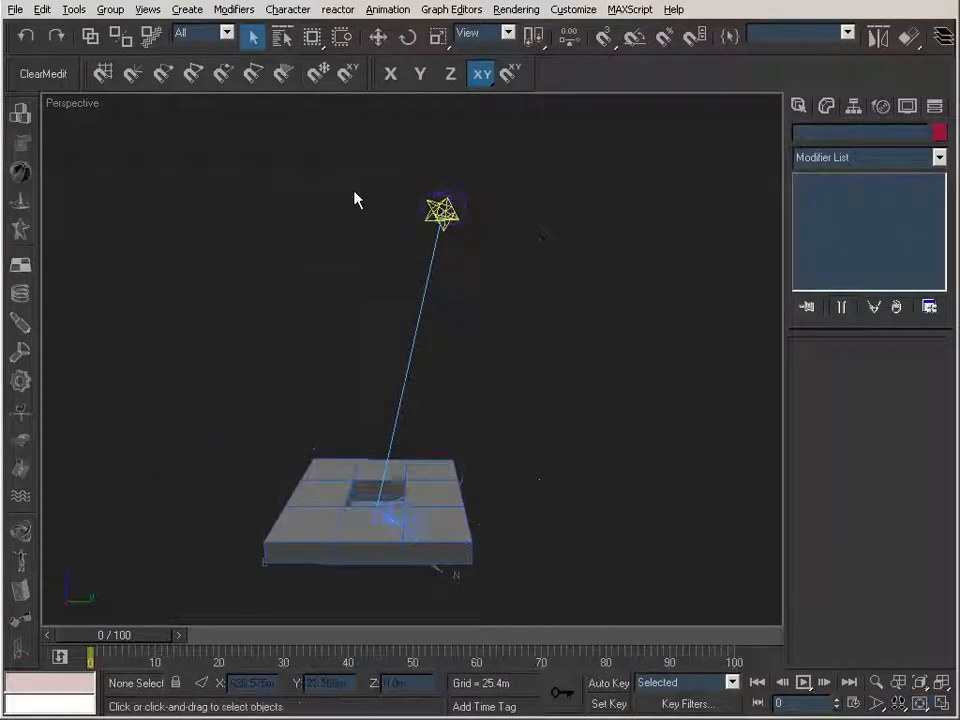
pyautogui.click(456, 234)
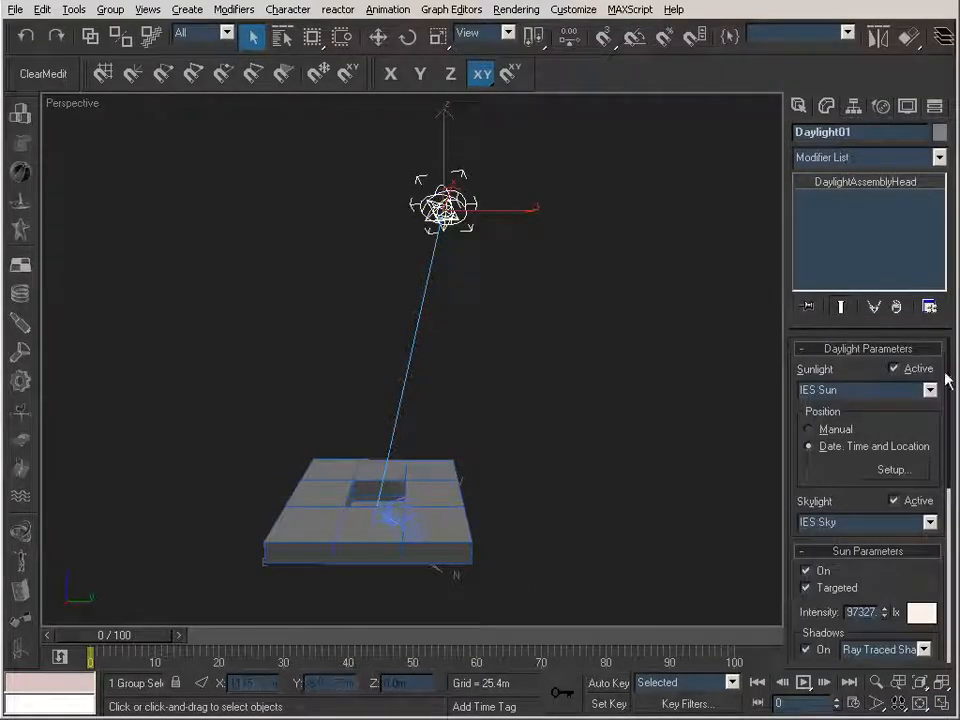
pyautogui.moveTo(932, 429); pyautogui.dragTo(930, 420)
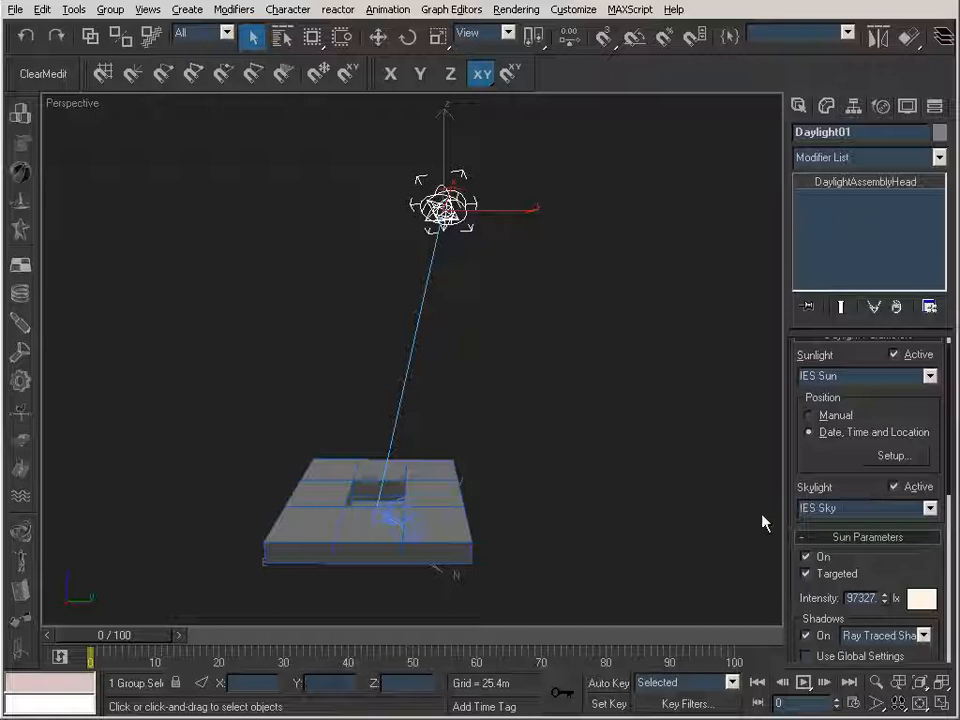
pyautogui.moveTo(930, 413); pyautogui.dragTo(930, 387)
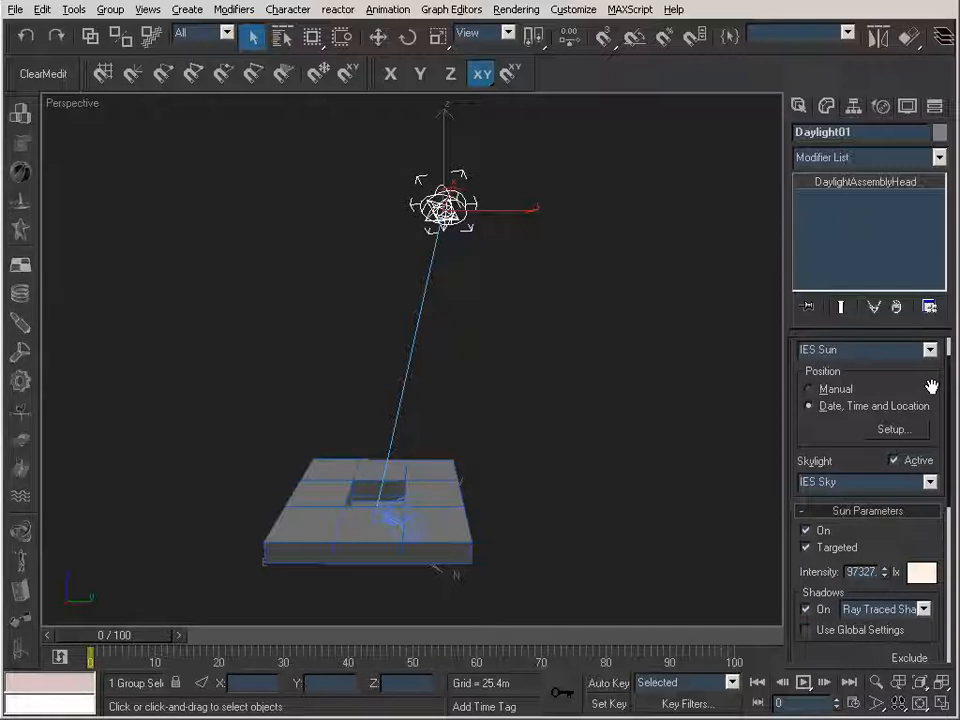
pyautogui.moveTo(931, 386); pyautogui.dragTo(931, 392)
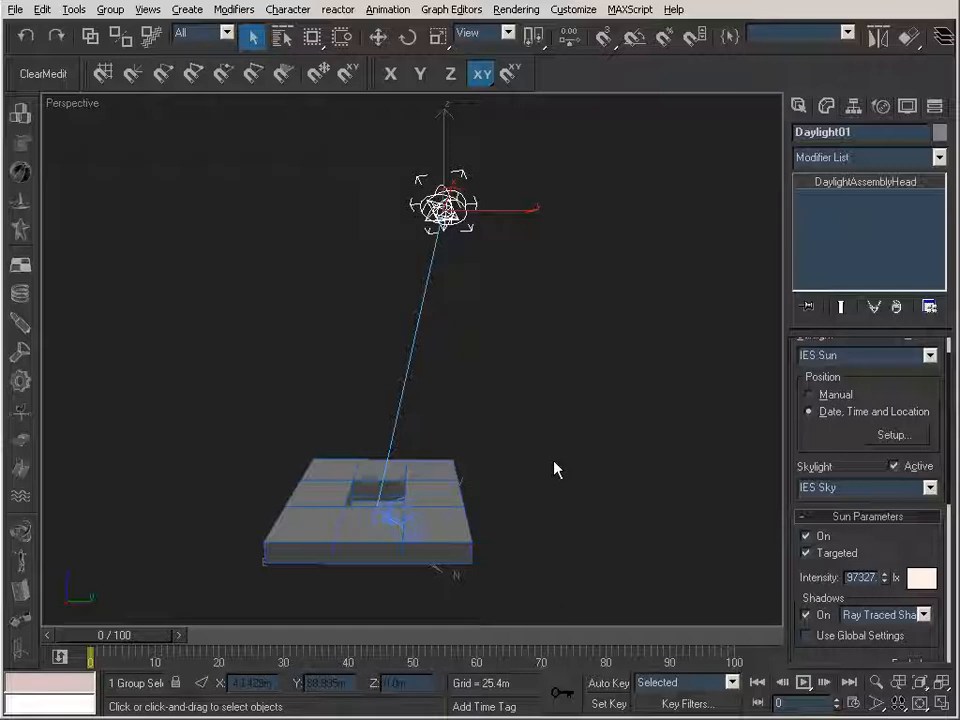
# Step: Render the Camera01 view to check the lighting without any exposure control
pyautogui.hotkey('shift', 'q')
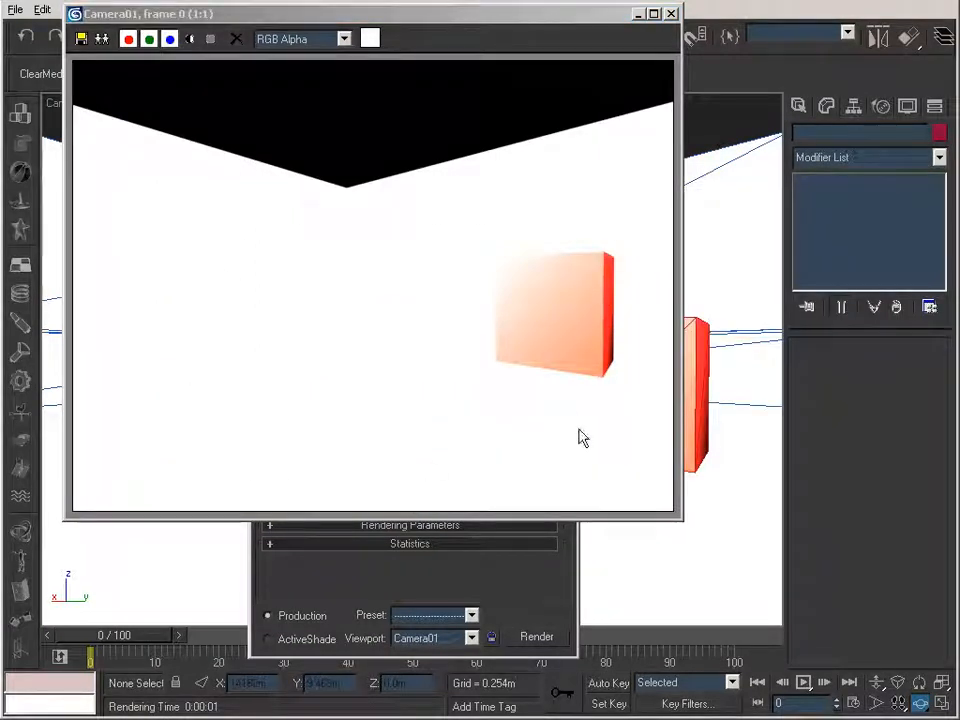
pyautogui.click(637, 14)
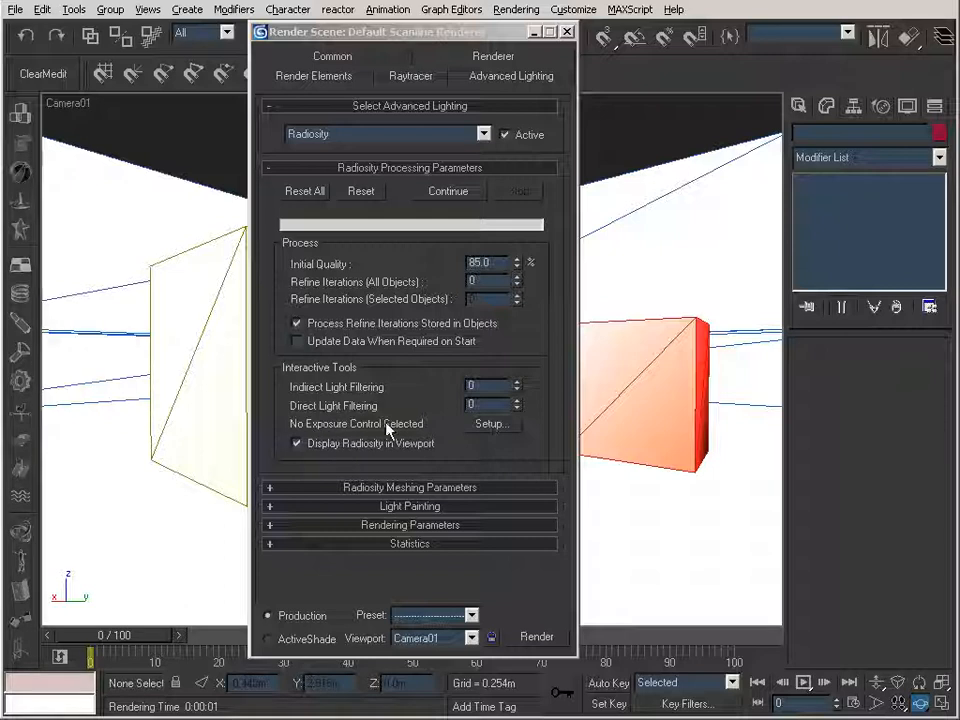
# Step: Apply Logarithmic Exposure Control with Exterior daylight enabled and render the Camera01 view
pyautogui.click(492, 424)
pyautogui.click(488, 268)
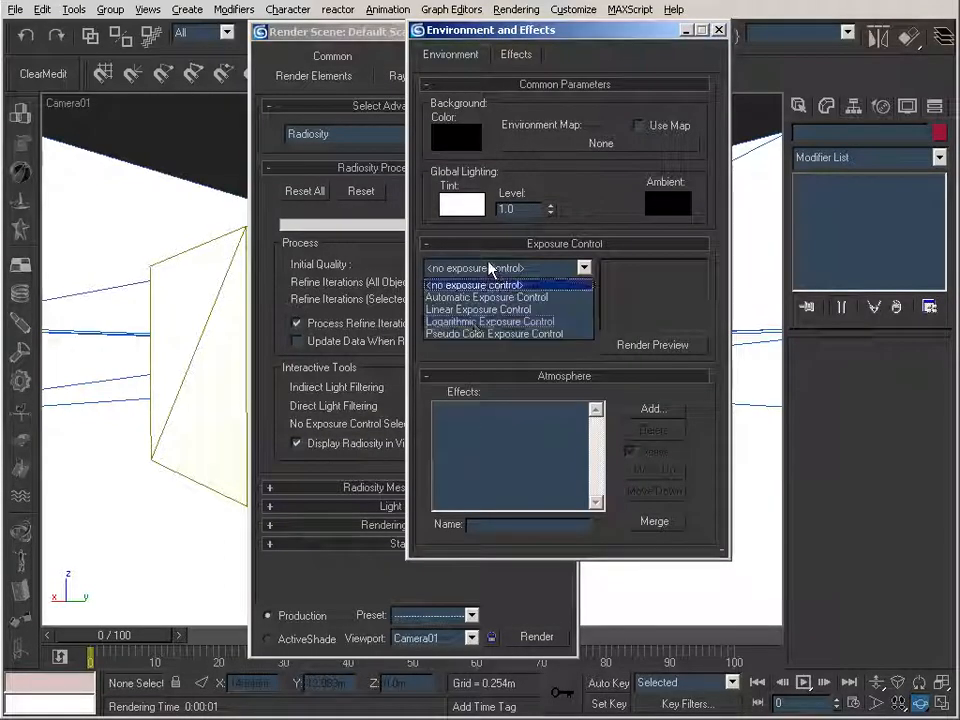
pyautogui.click(475, 321)
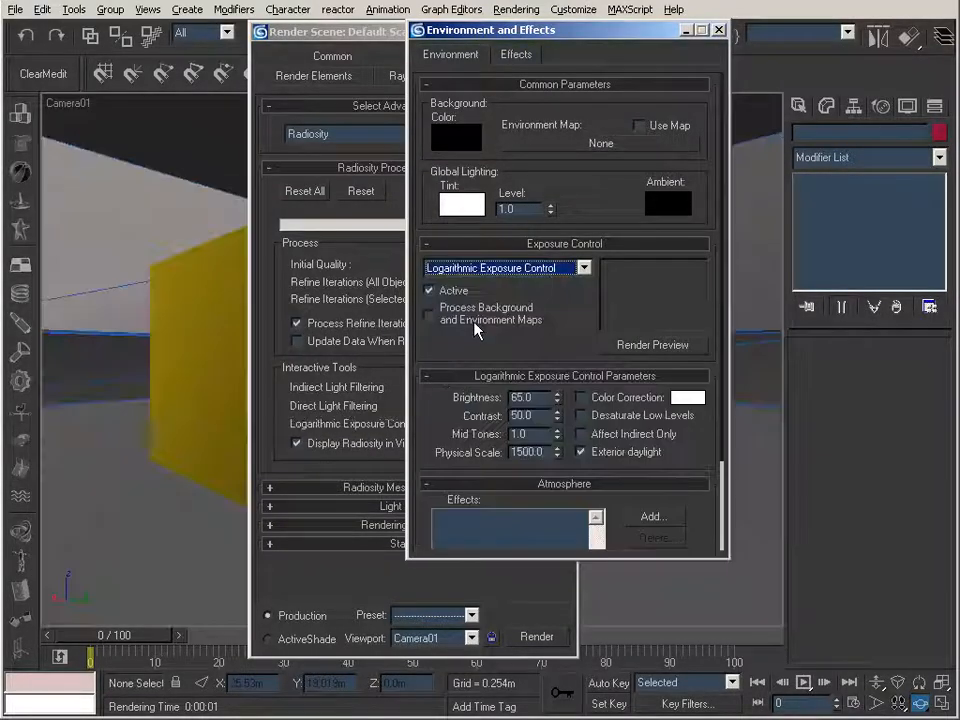
pyautogui.click(615, 452)
pyautogui.click(579, 453)
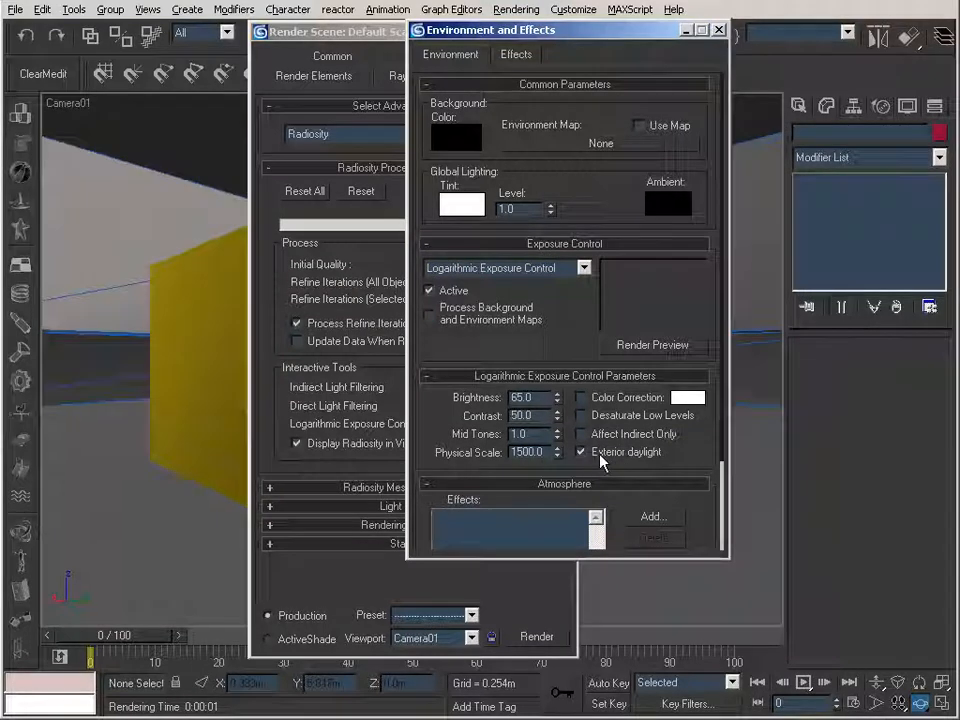
pyautogui.click(635, 344)
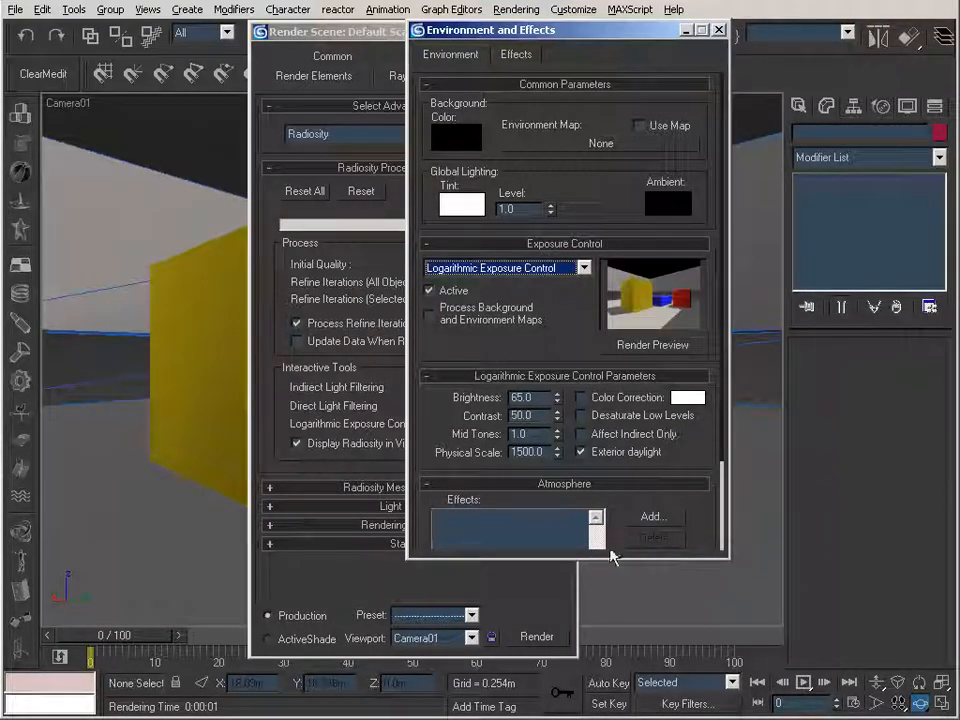
pyautogui.click(719, 30)
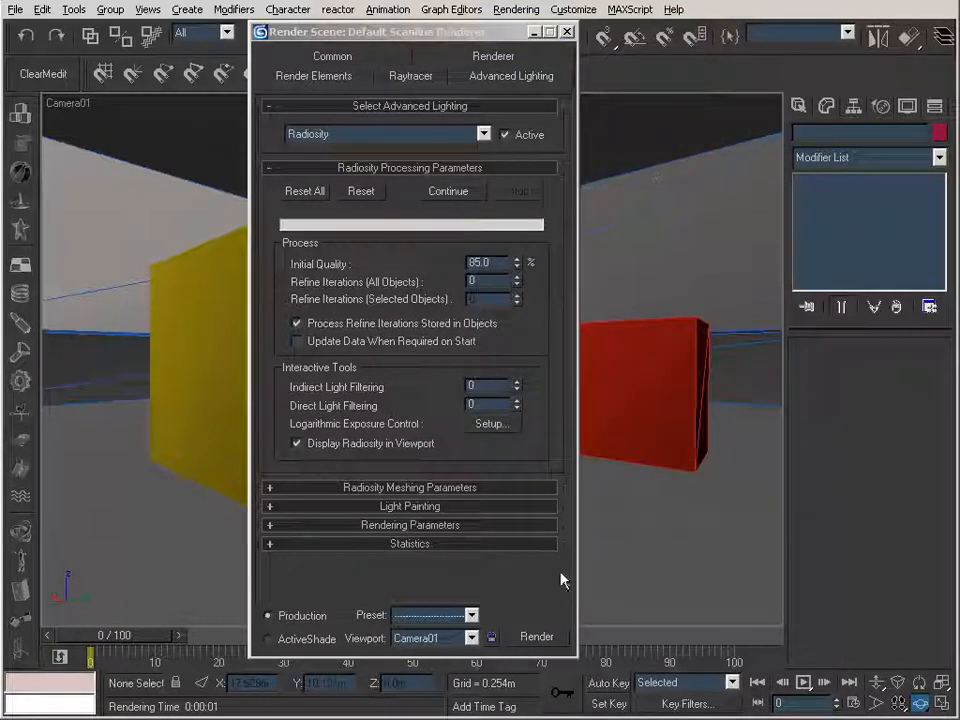
pyautogui.click(526, 638)
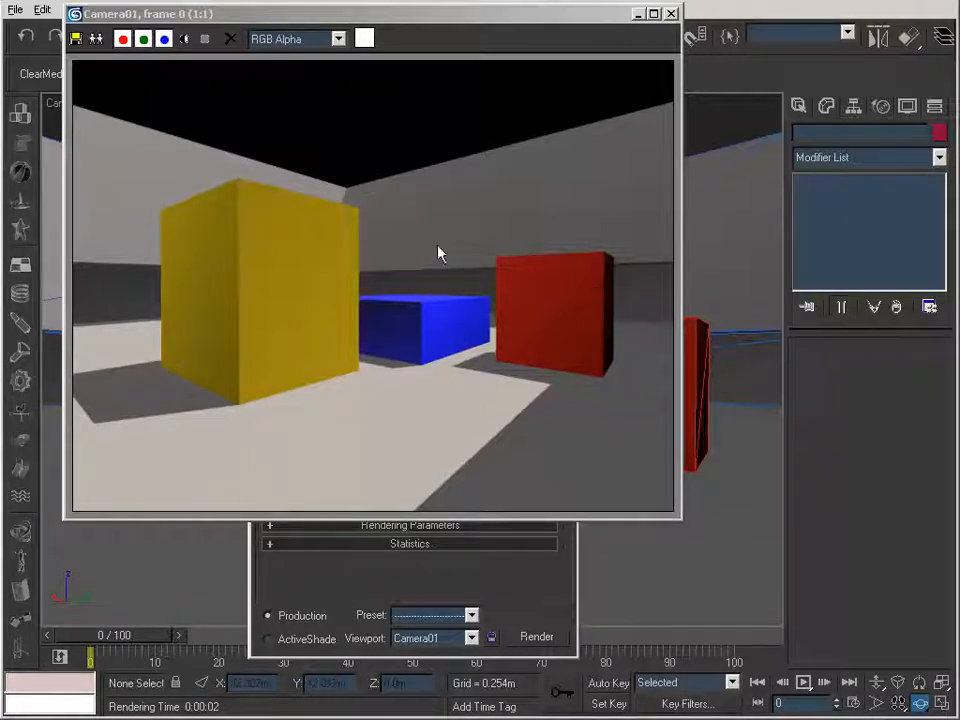
pyautogui.click(637, 15)
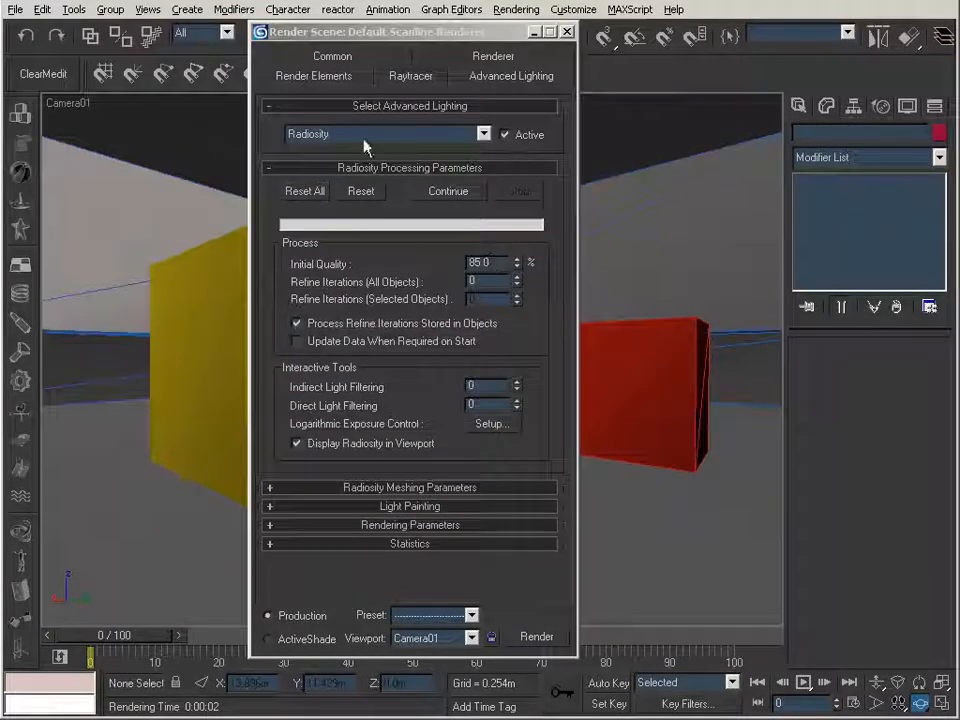
# Step: Enable global subdivision for radiosity meshing with adaptive subdivision off and a maximum mesh size of 2.0 m
pyautogui.click(370, 488)
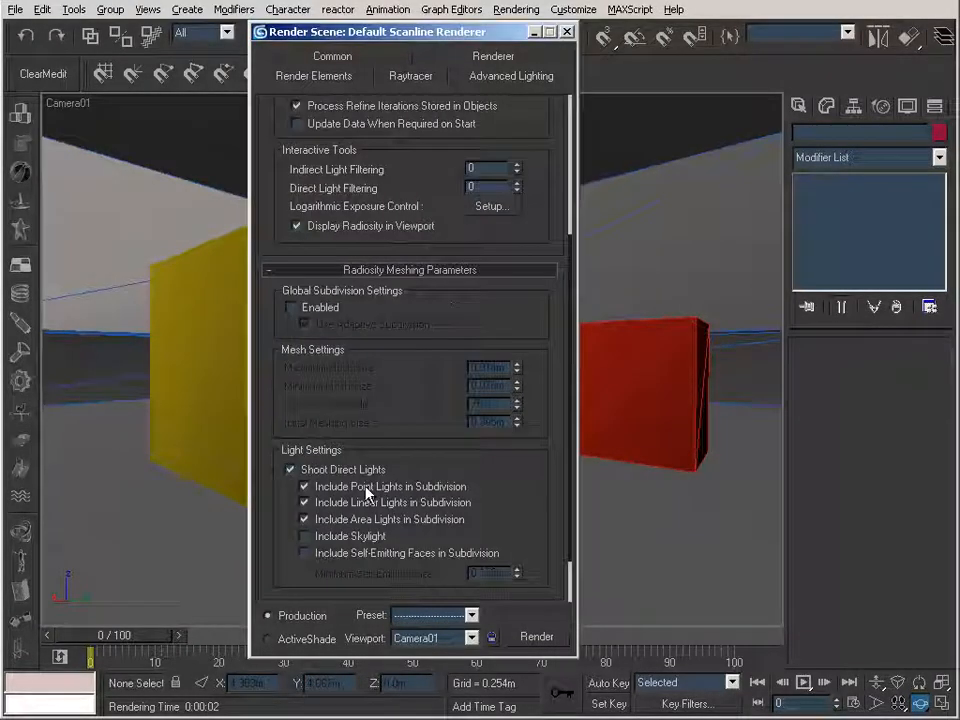
pyautogui.click(302, 307)
pyautogui.click(328, 326)
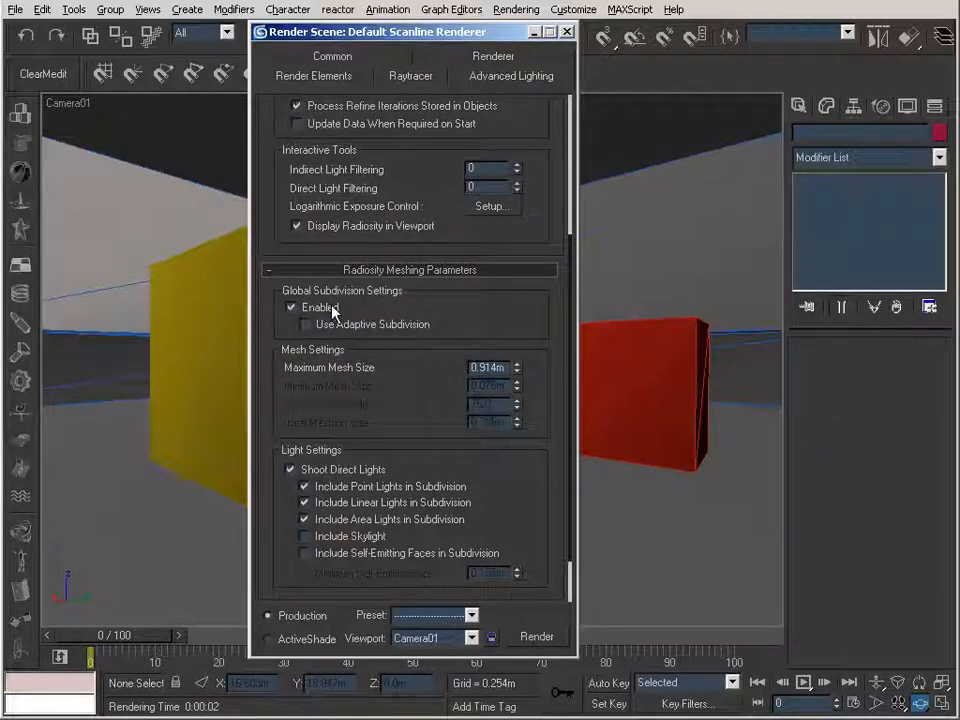
pyautogui.click(505, 367)
pyautogui.write('2.0m')
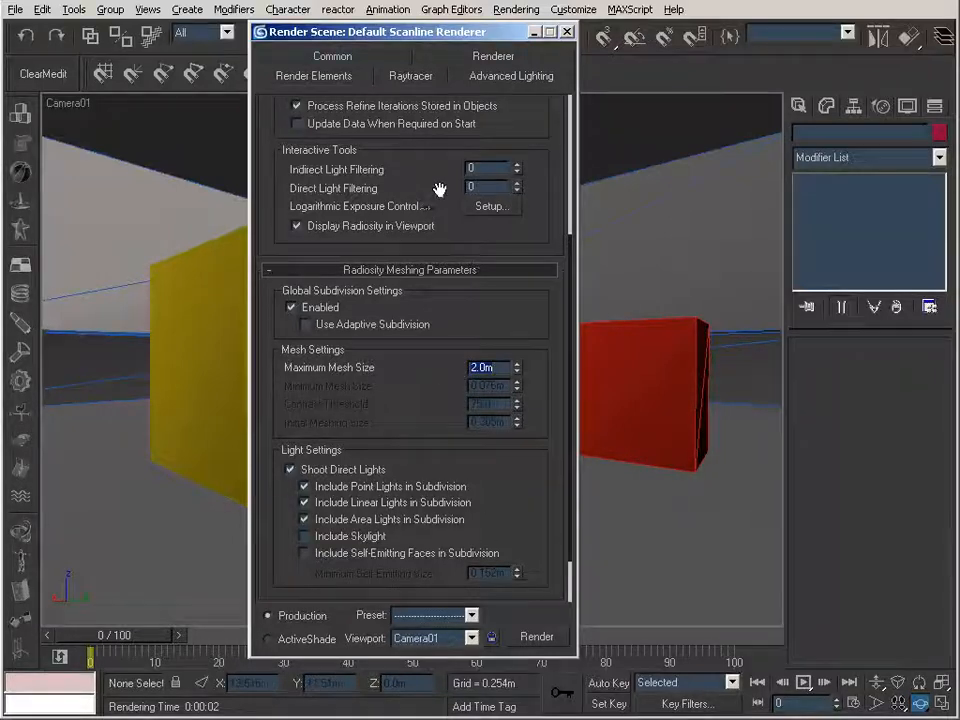
# Step: Reset the radiosity solution and its geometry, and recalculate it with the 2.0 m mesh size
pyautogui.moveTo(443, 210); pyautogui.dragTo(452, 452)
pyautogui.click(305, 190)
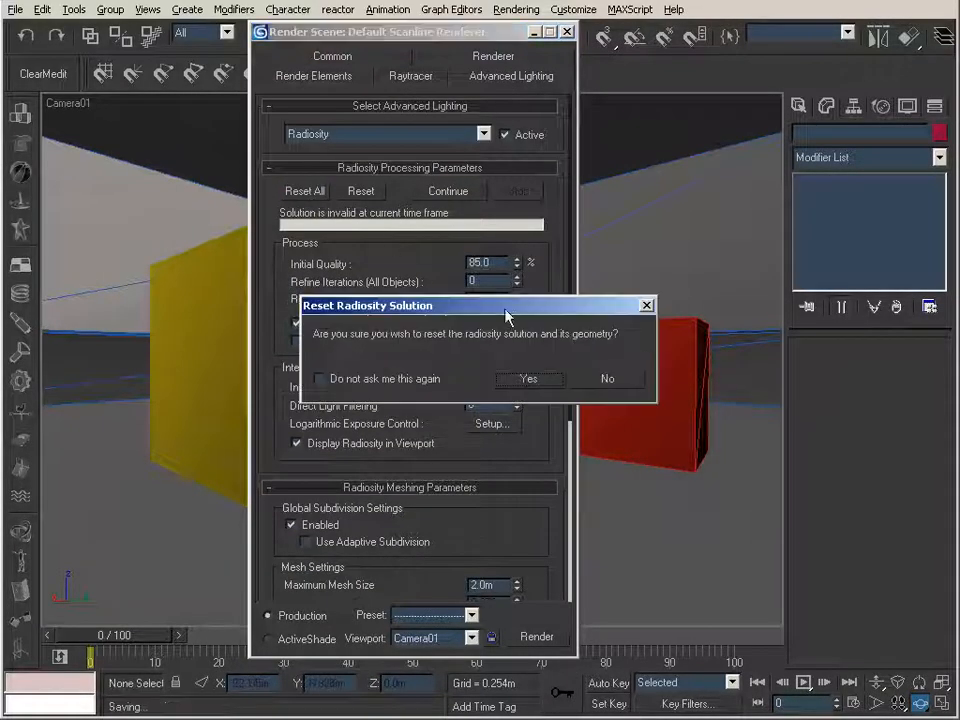
pyautogui.click(530, 379)
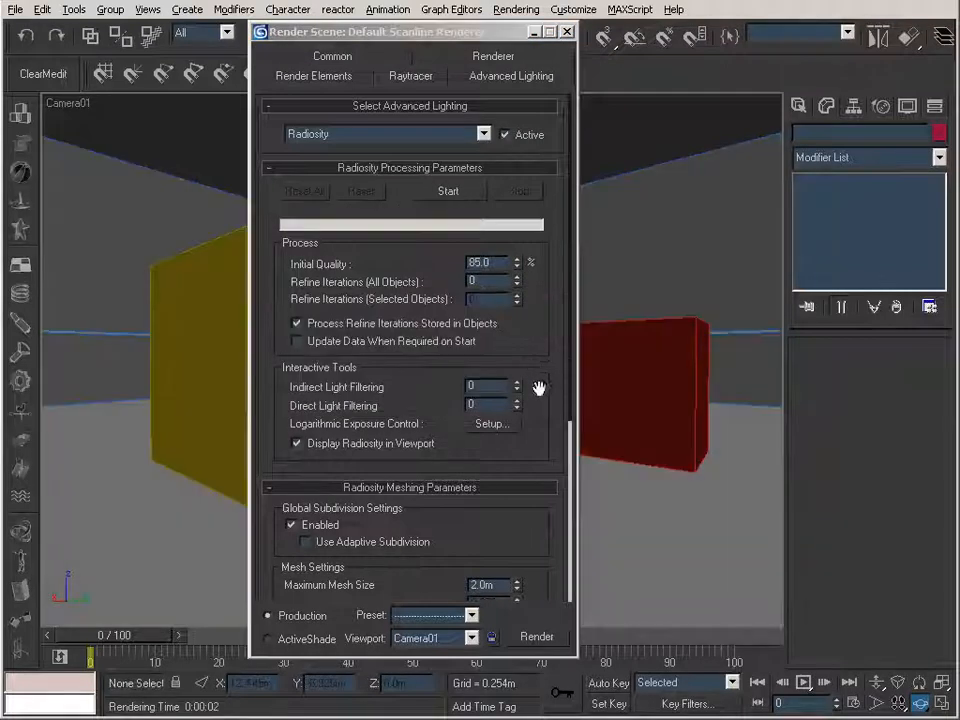
pyautogui.click(451, 191)
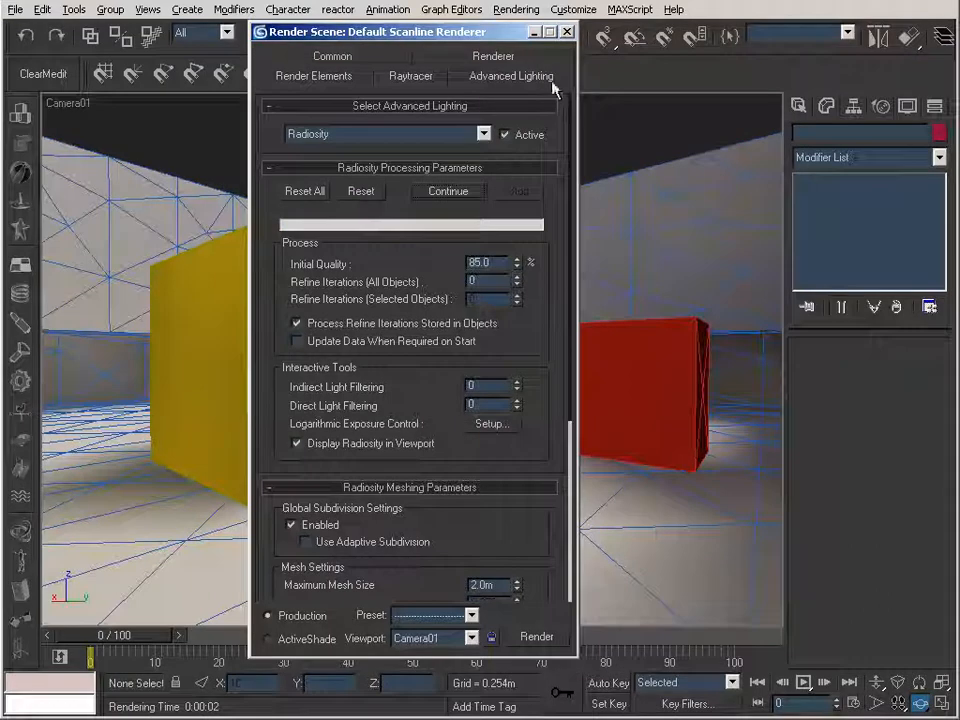
# Step: Inspect the radiosity mesh on the walls, floor and boxes in perspective, and return to the Camera01 view
pyautogui.click(534, 32)
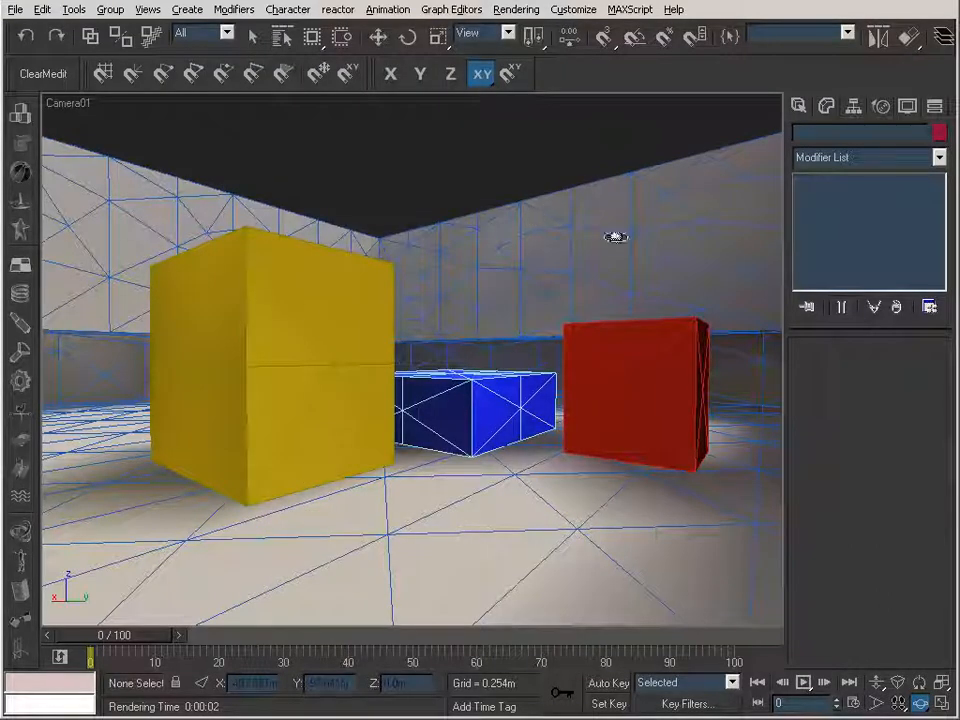
pyautogui.click(252, 37)
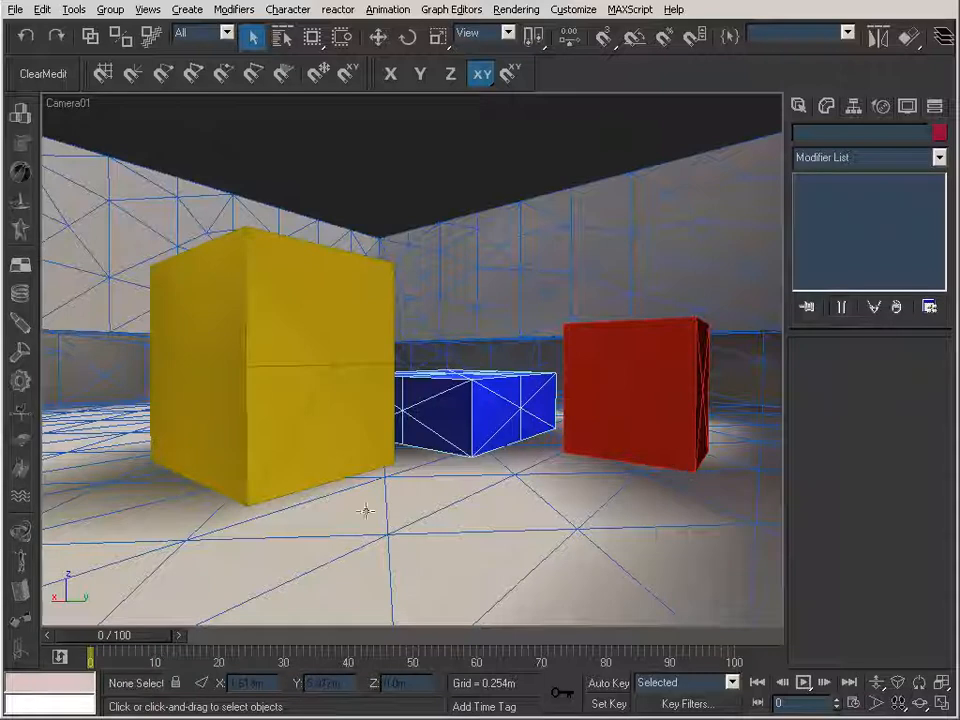
pyautogui.press('p')
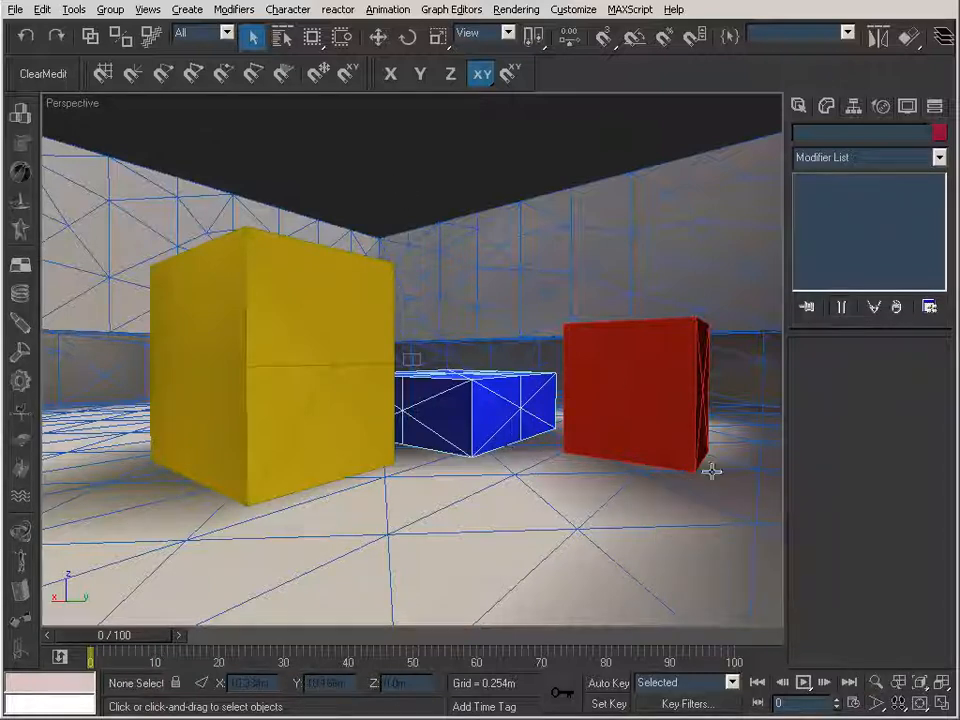
pyautogui.click(920, 703)
pyautogui.moveTo(378, 267); pyautogui.dragTo(385, 325)
pyautogui.scroll(5, 381, 319)
pyautogui.scroll(5, 421, 308)
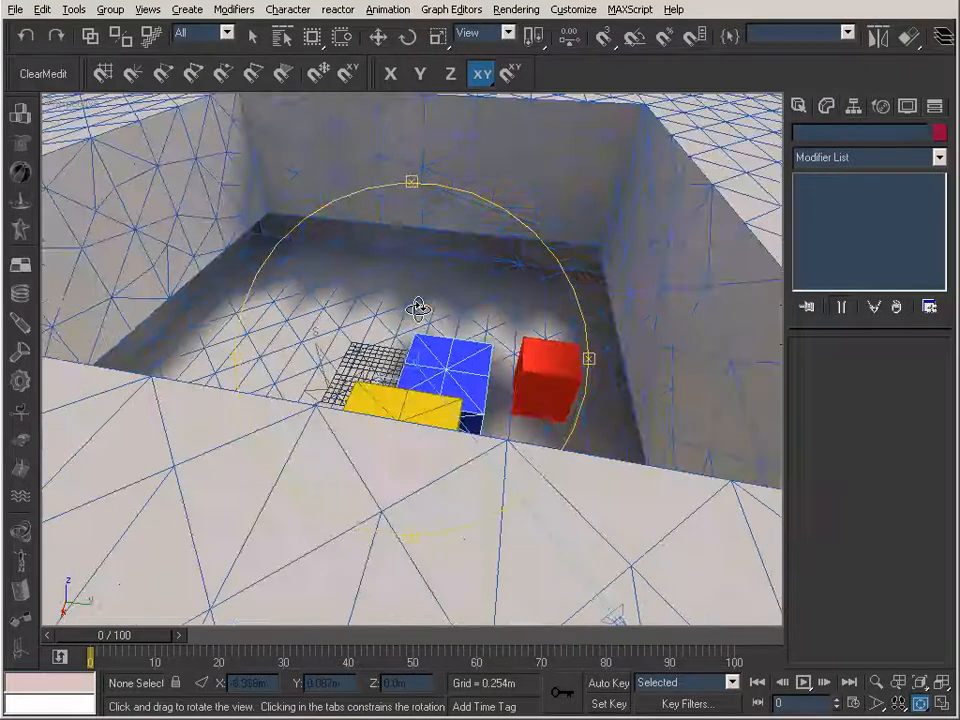
pyautogui.moveTo(416, 304); pyautogui.dragTo(384, 373, button='middle')
pyautogui.moveTo(384, 373); pyautogui.dragTo(354, 281)
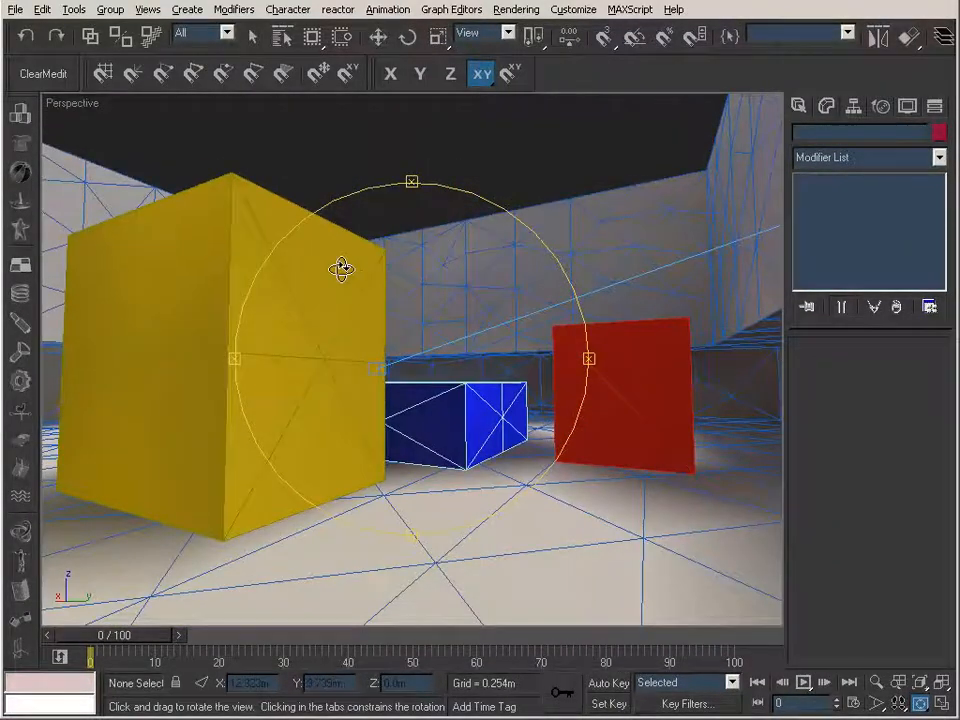
pyautogui.press('c')
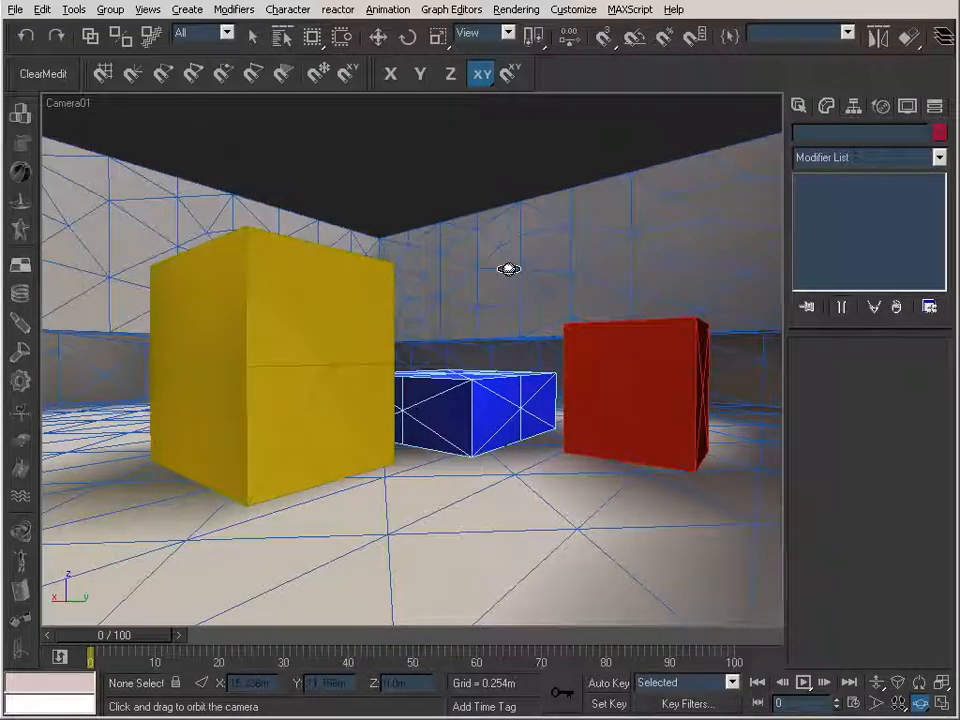
pyautogui.click(252, 36)
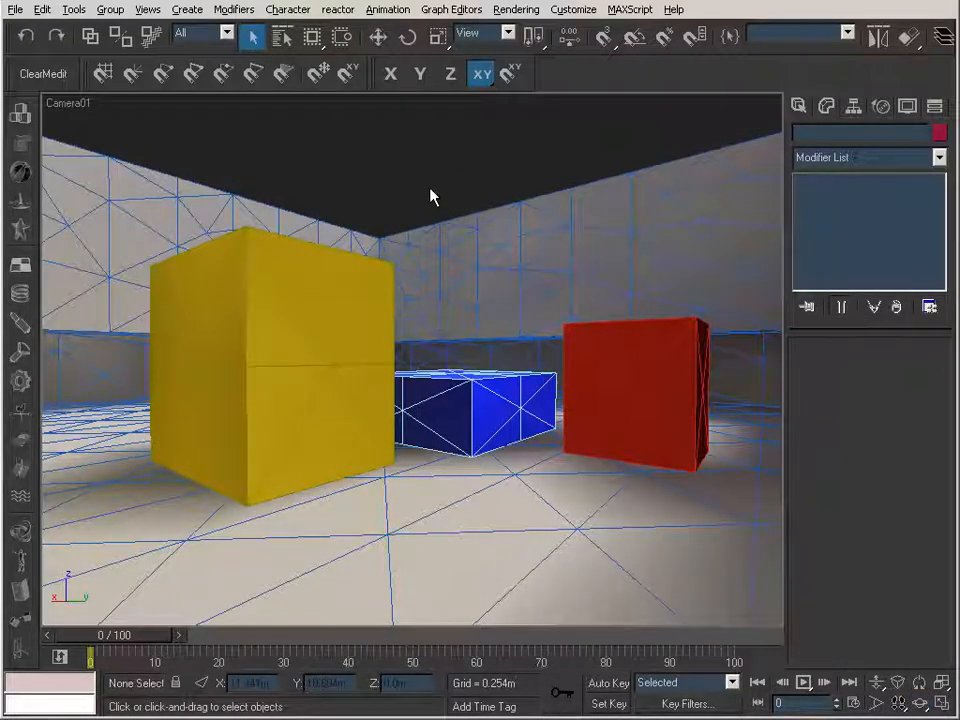
# Step: Render the Camera01 view with the 2.0 m radiosity mesh and close the rendered image
pyautogui.click(516, 9)
pyautogui.click(522, 26)
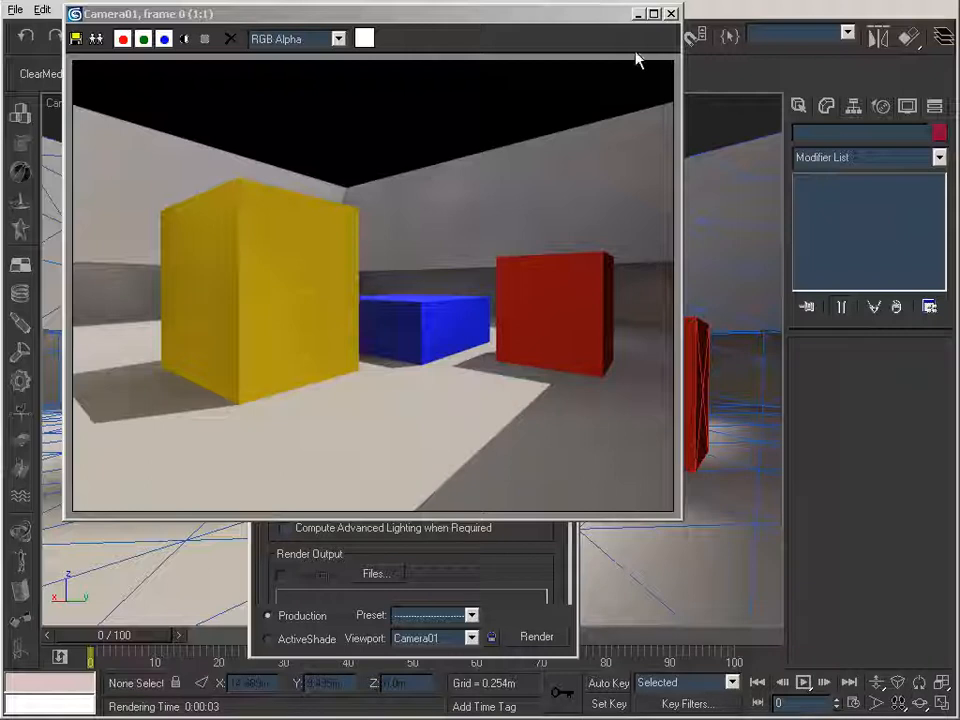
pyautogui.click(670, 14)
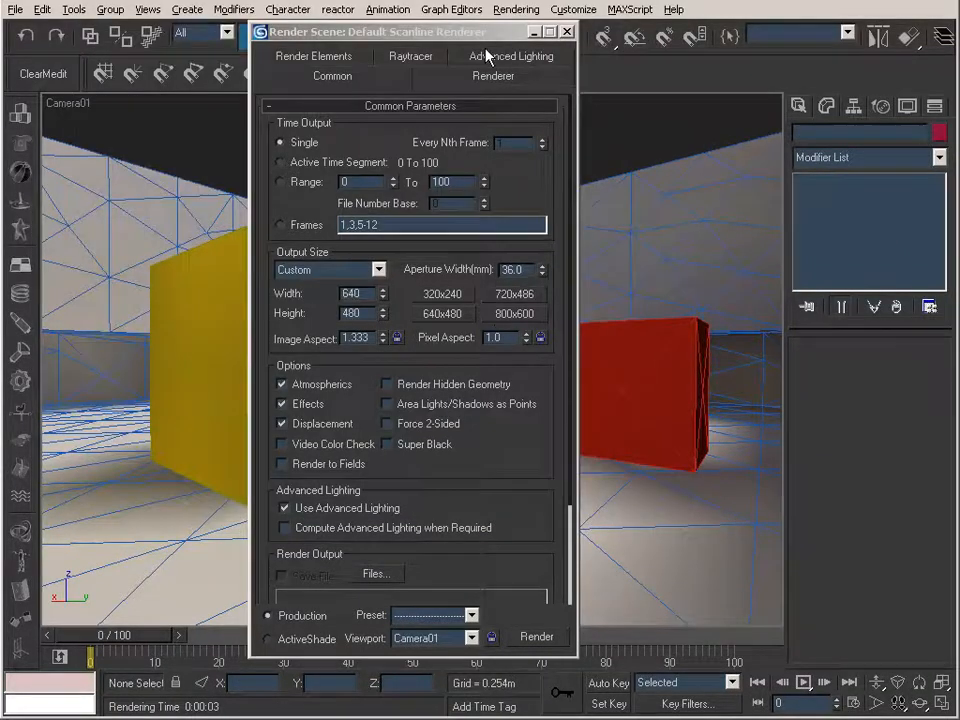
# Step: Set the maximum mesh size in the radiosity meshing parameters to 0.5 m
pyautogui.click(500, 57)
pyautogui.moveTo(520, 539); pyautogui.dragTo(516, 452)
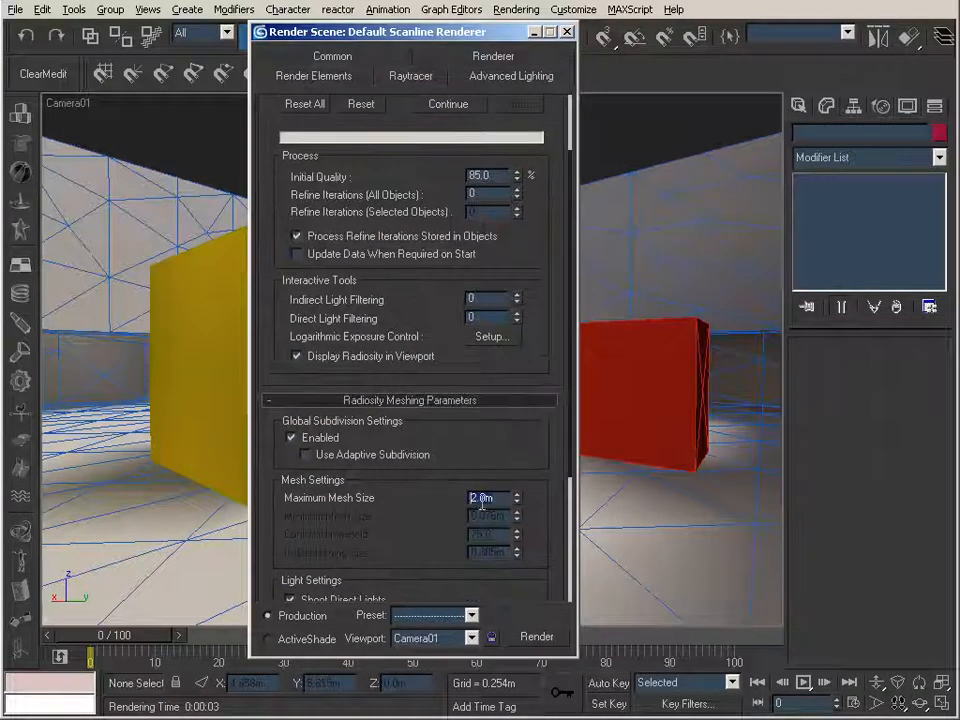
pyautogui.write('1')
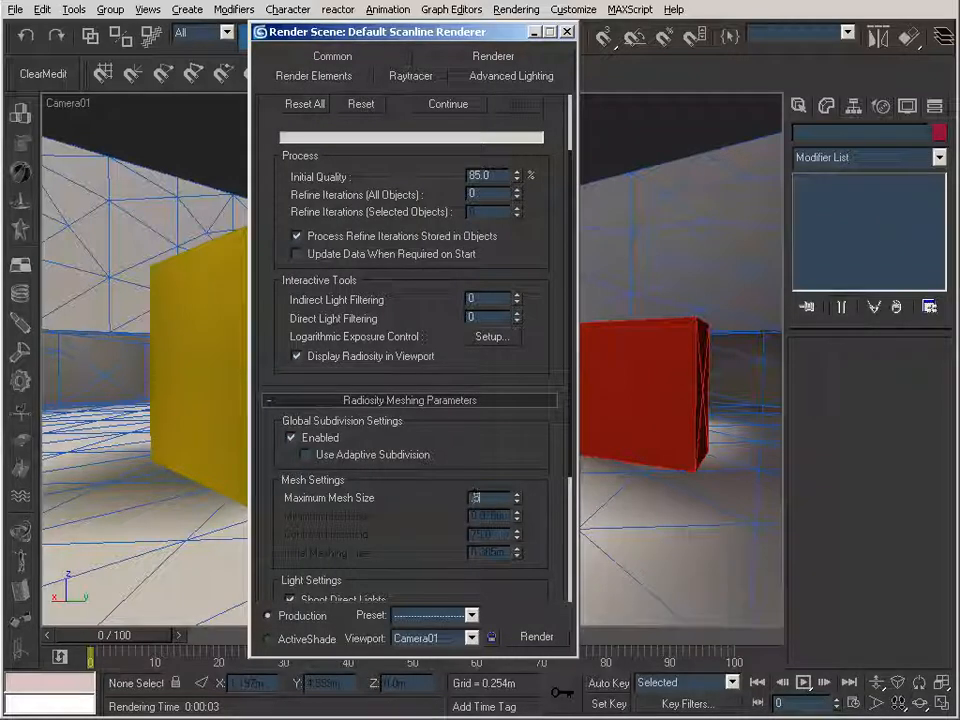
pyautogui.write('0.5')
pyautogui.press('Return')
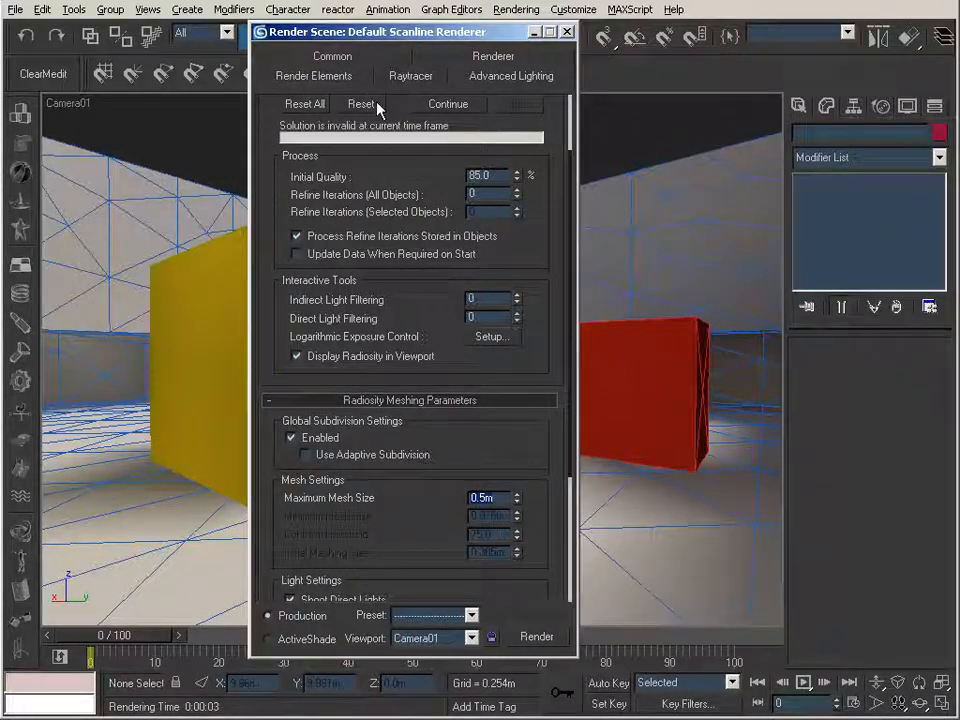
# Step: Reset all radiosity data and recalculate the solution with the 0.5 m mesh size
pyautogui.click(306, 104)
pyautogui.click(527, 378)
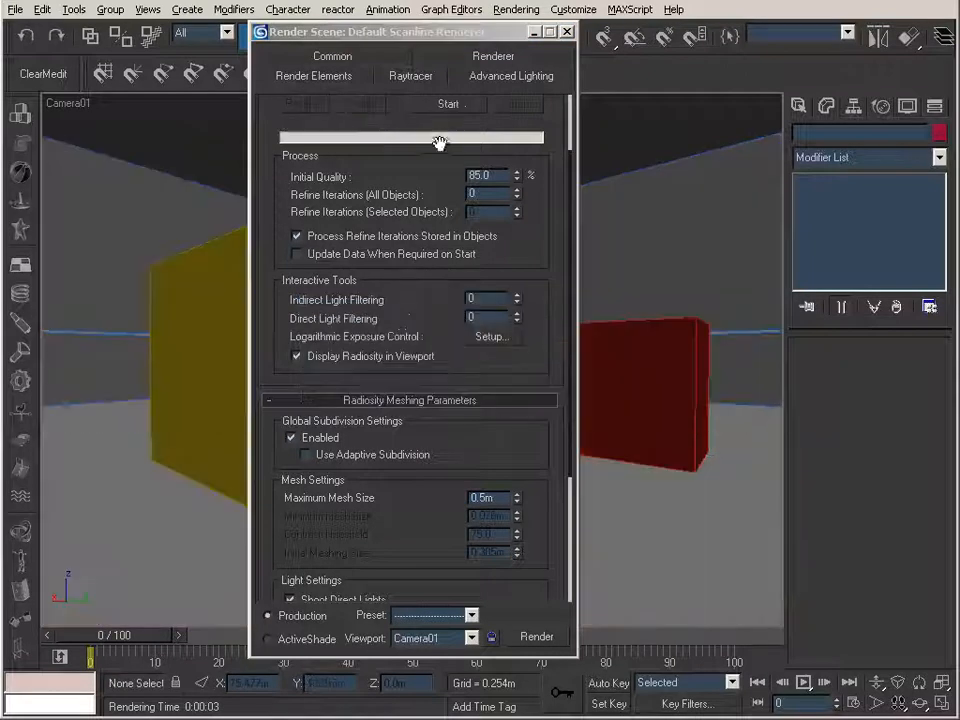
pyautogui.click(450, 105)
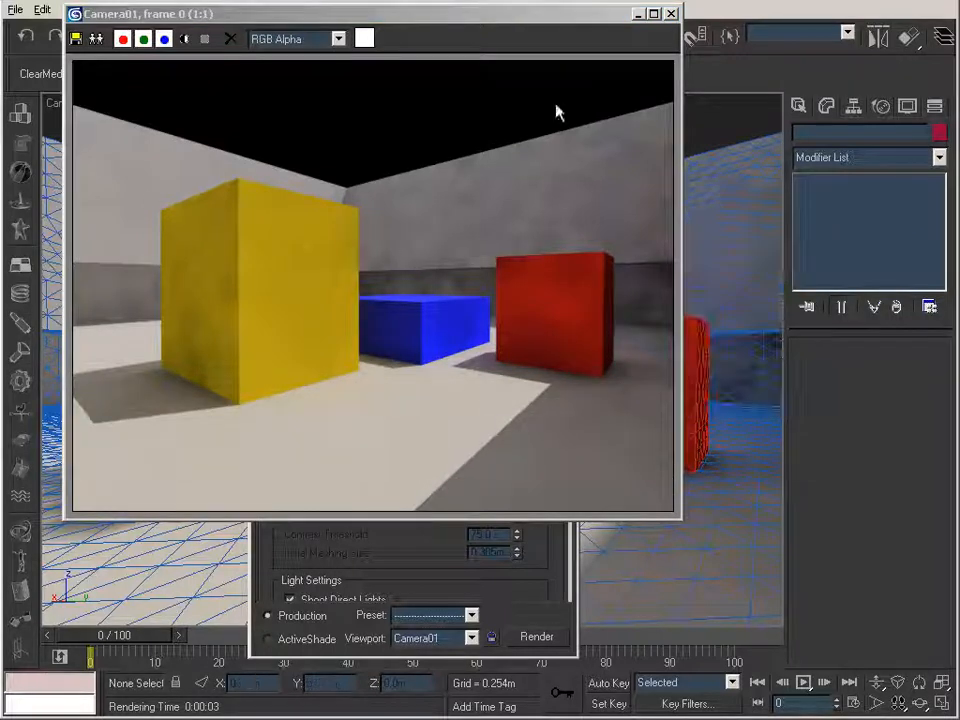
# Step: Close the rendered image and inspect the 0.5 m radiosity mesh from above in perspective, returning to the Camera01 view
pyautogui.click(671, 13)
pyautogui.click(566, 30)
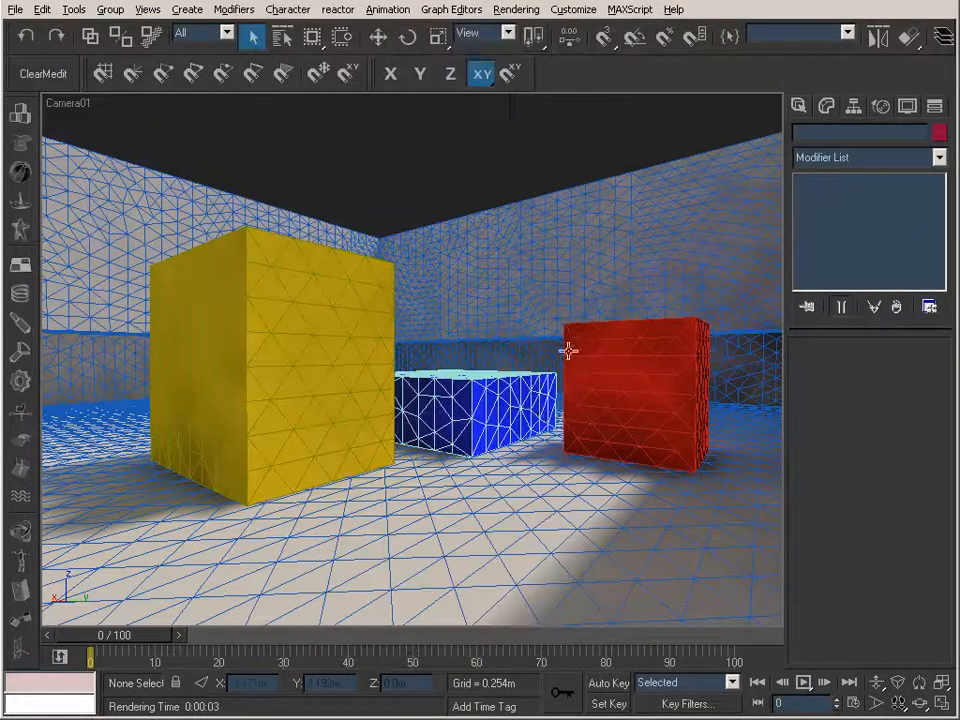
pyautogui.press('p')
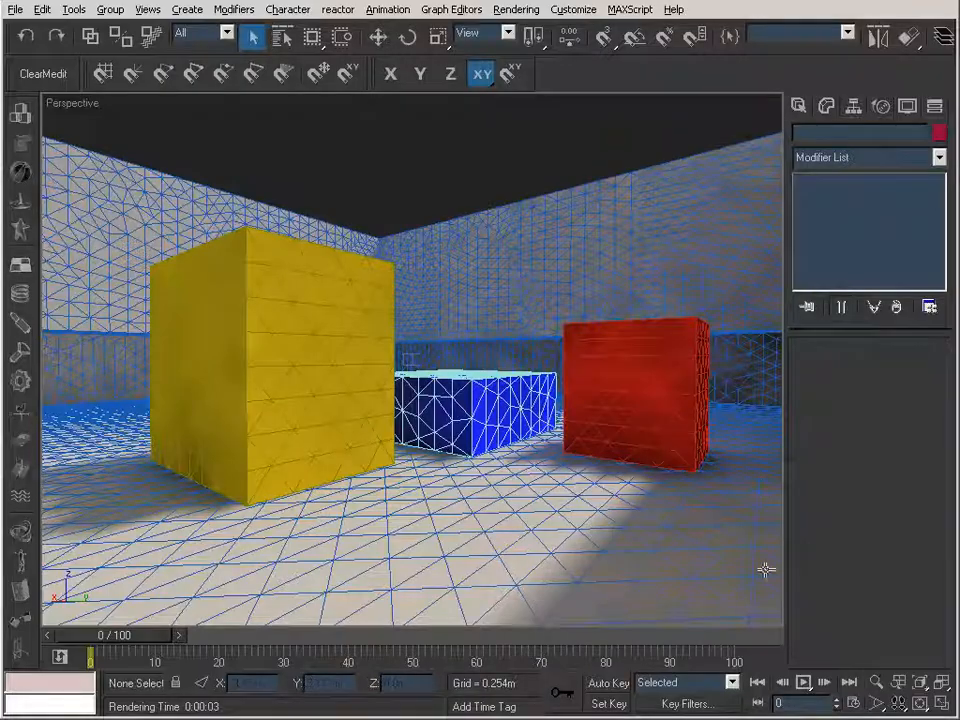
pyautogui.click(920, 703)
pyautogui.moveTo(495, 349); pyautogui.dragTo(392, 343)
pyautogui.scroll(2, 381, 339)
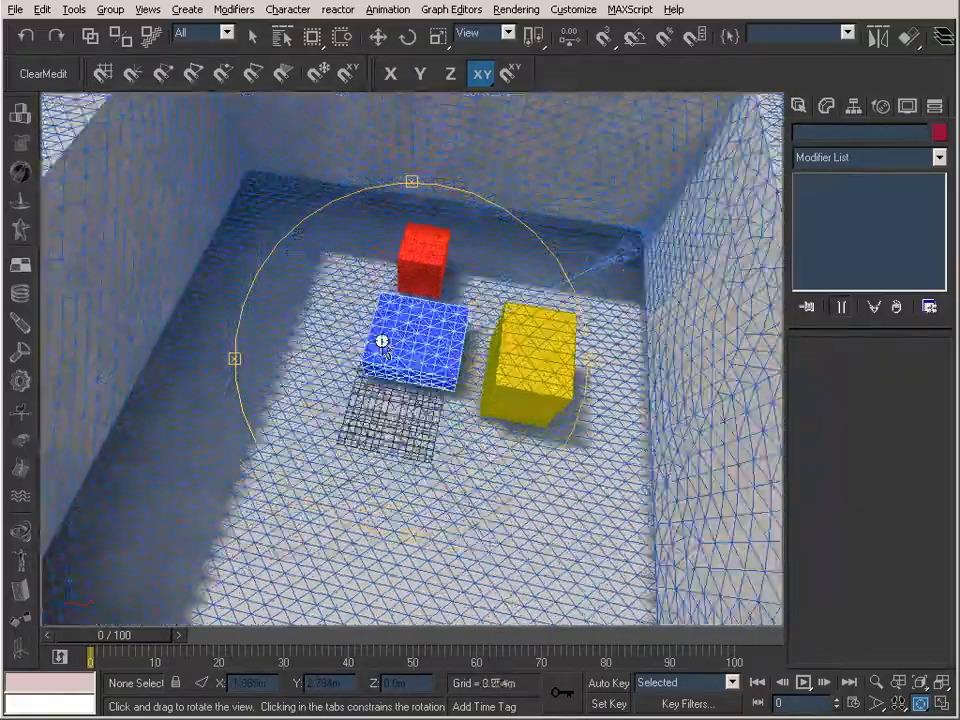
pyautogui.scroll(2, 330, 340)
pyautogui.moveTo(333, 338); pyautogui.dragTo(229, 358)
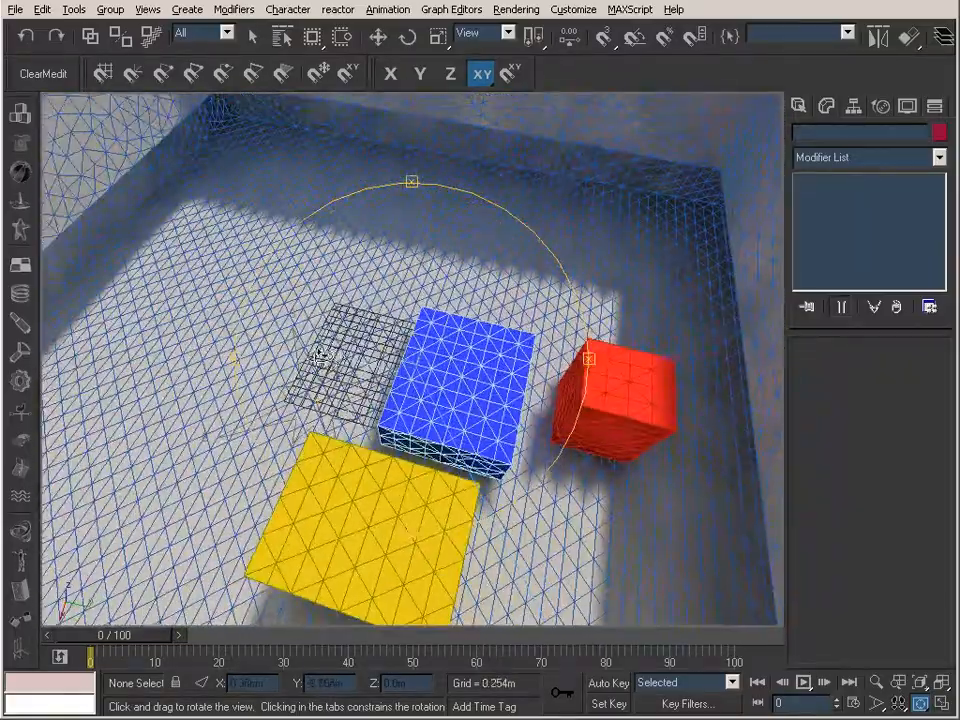
pyautogui.press('c')
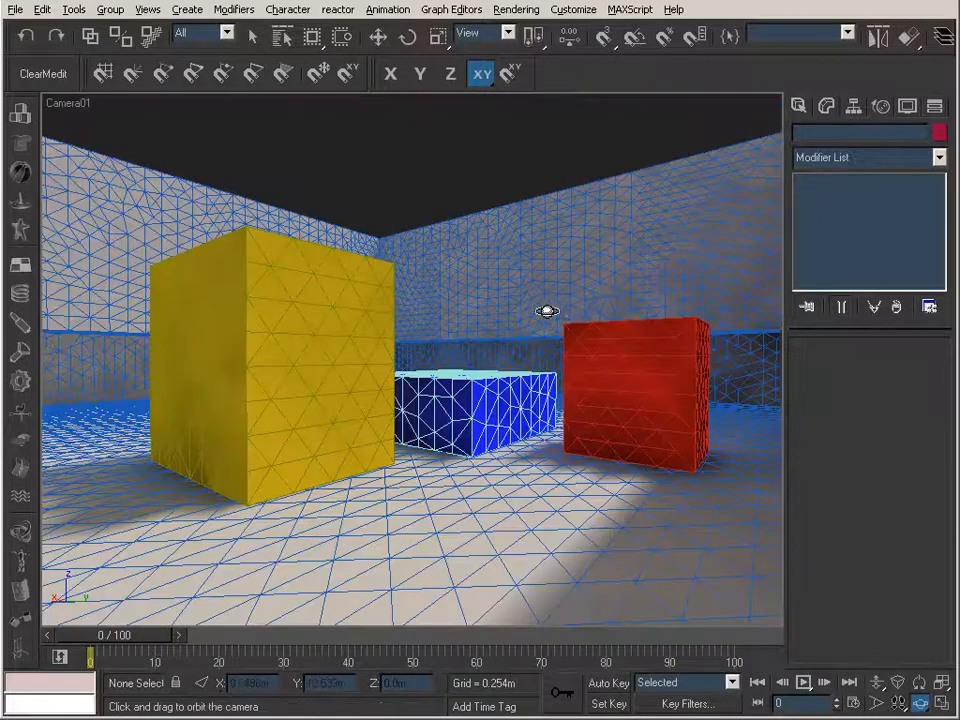
pyautogui.click(253, 35)
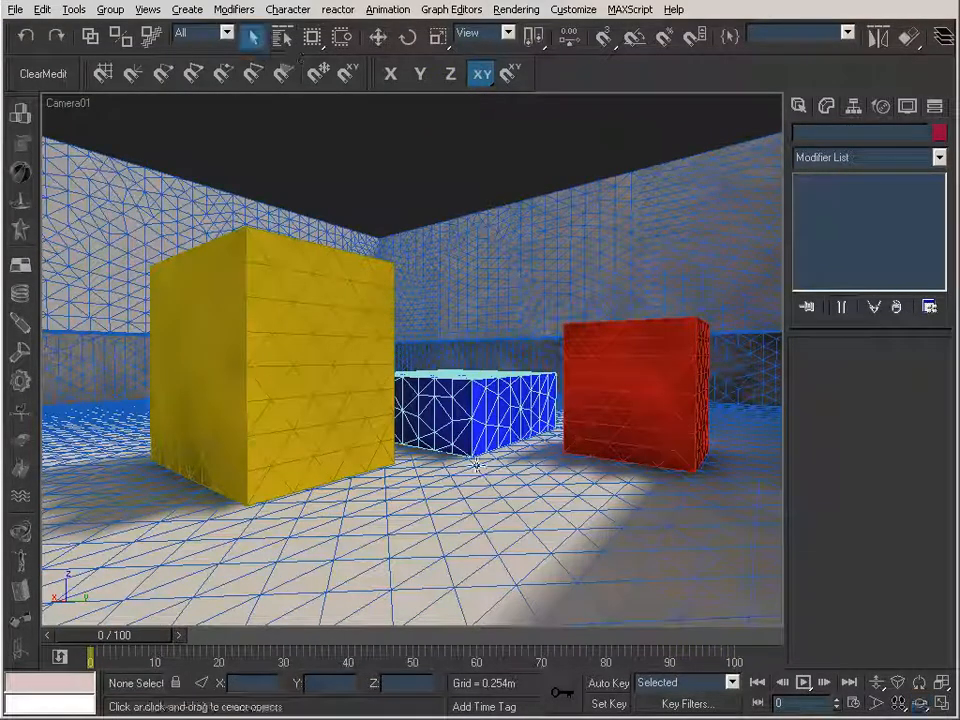
# Step: Enable Regather Indirect Illumination in the radiosity rendering parameters with 64 rays per sample, and render the Camera01 view
pyautogui.press('F10')
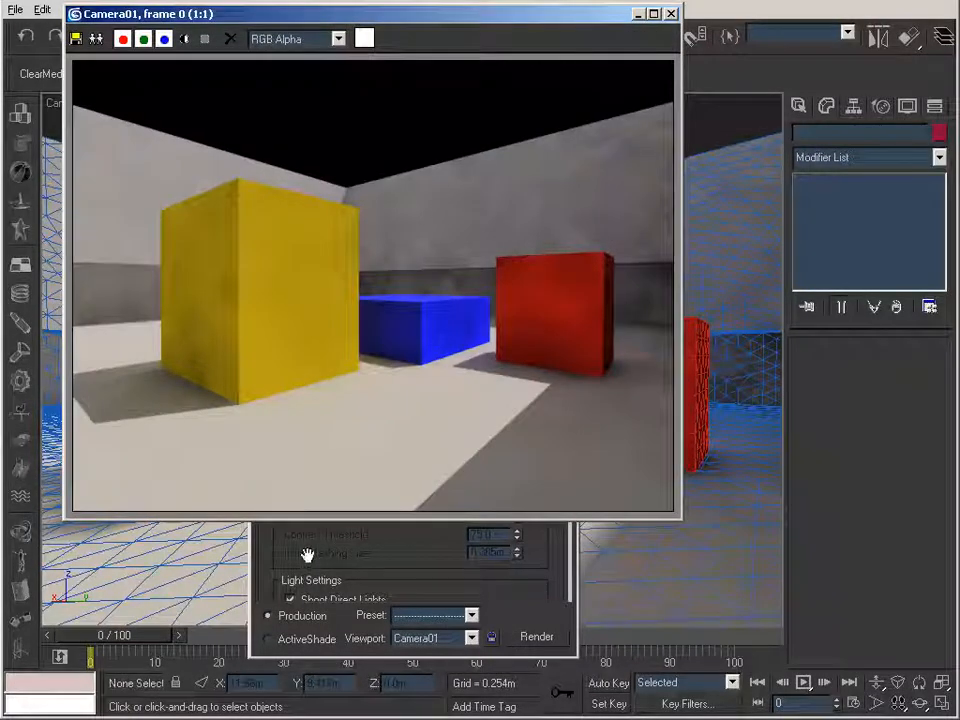
pyautogui.click(268, 550)
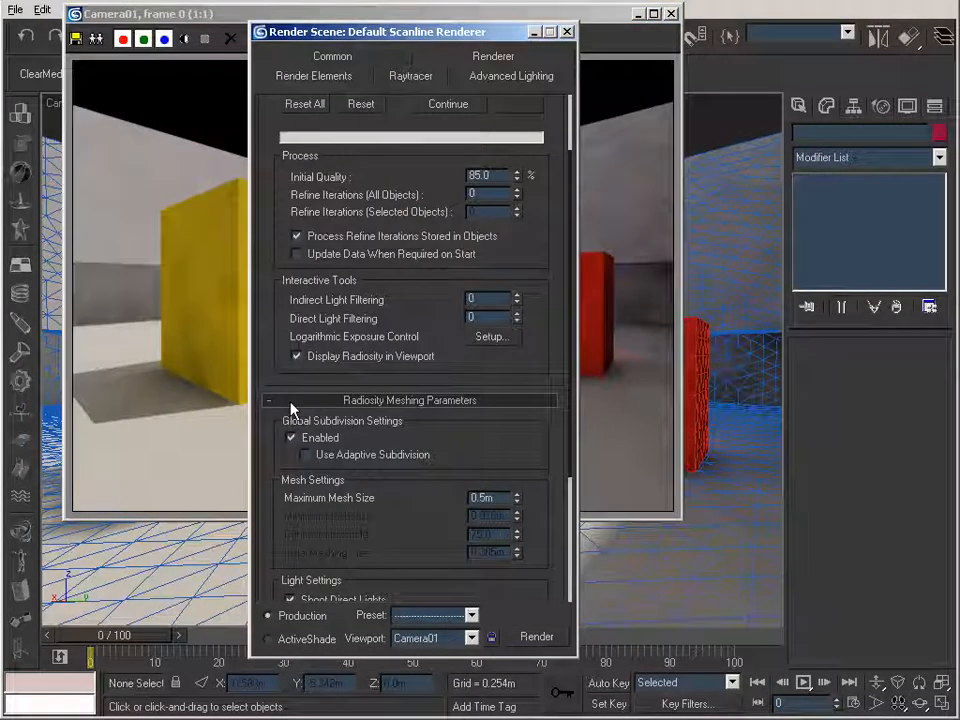
pyautogui.click(290, 401)
pyautogui.click(348, 526)
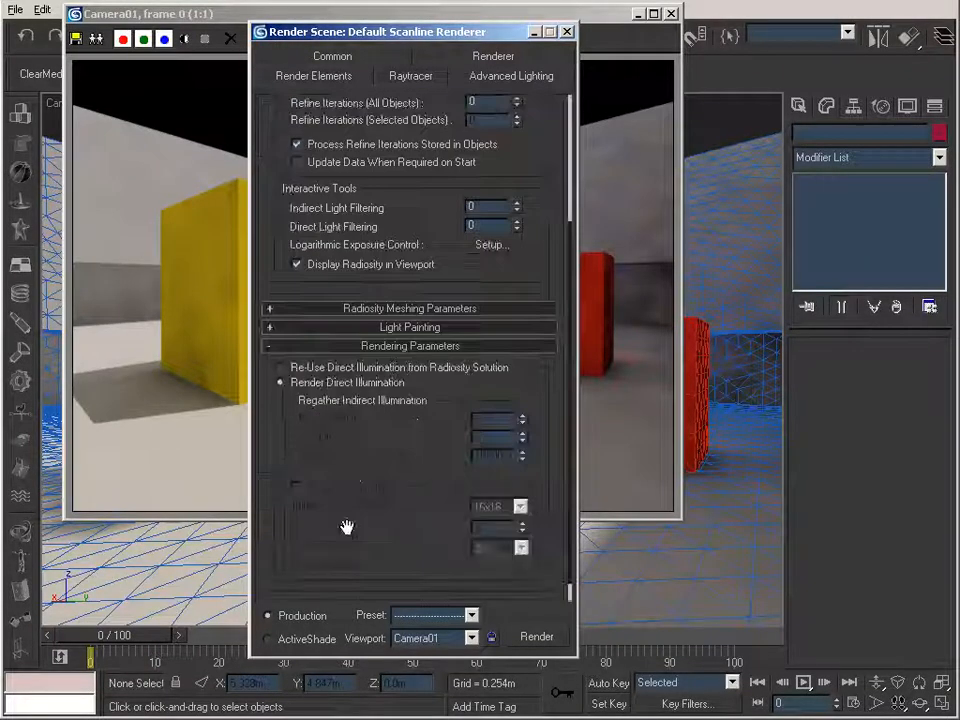
pyautogui.scroll(3, 476, 388)
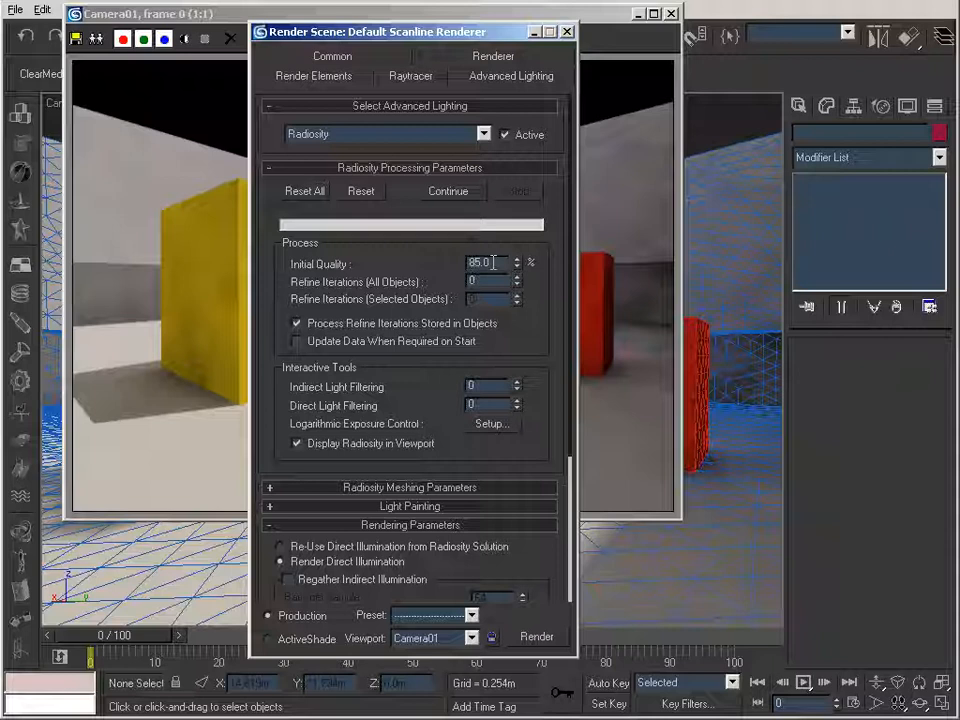
pyautogui.moveTo(270, 411); pyautogui.dragTo(287, 167)
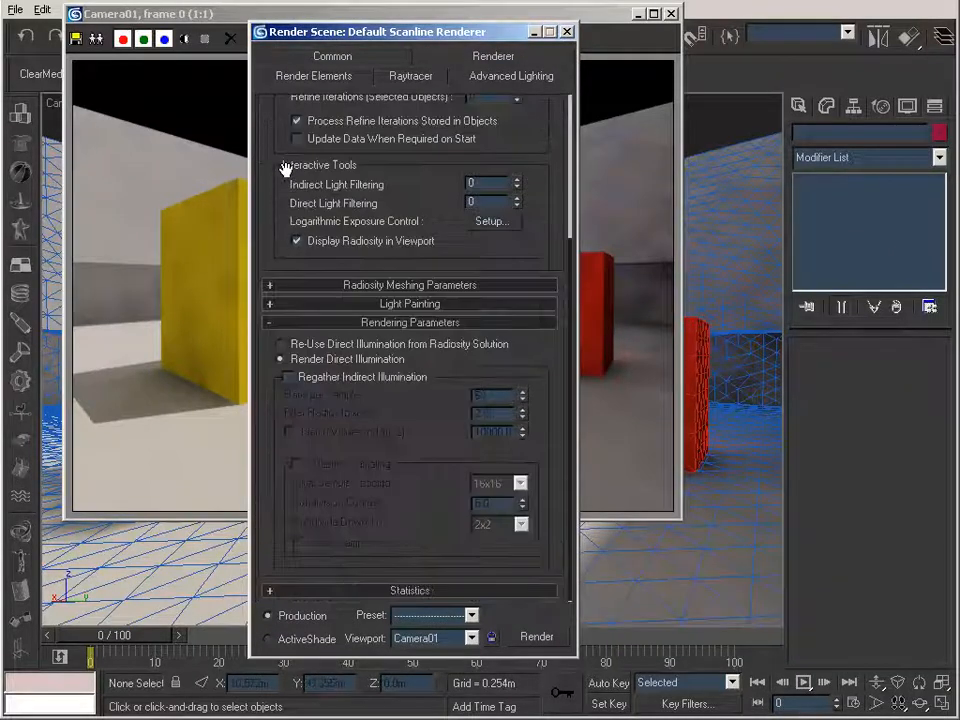
pyautogui.click(289, 377)
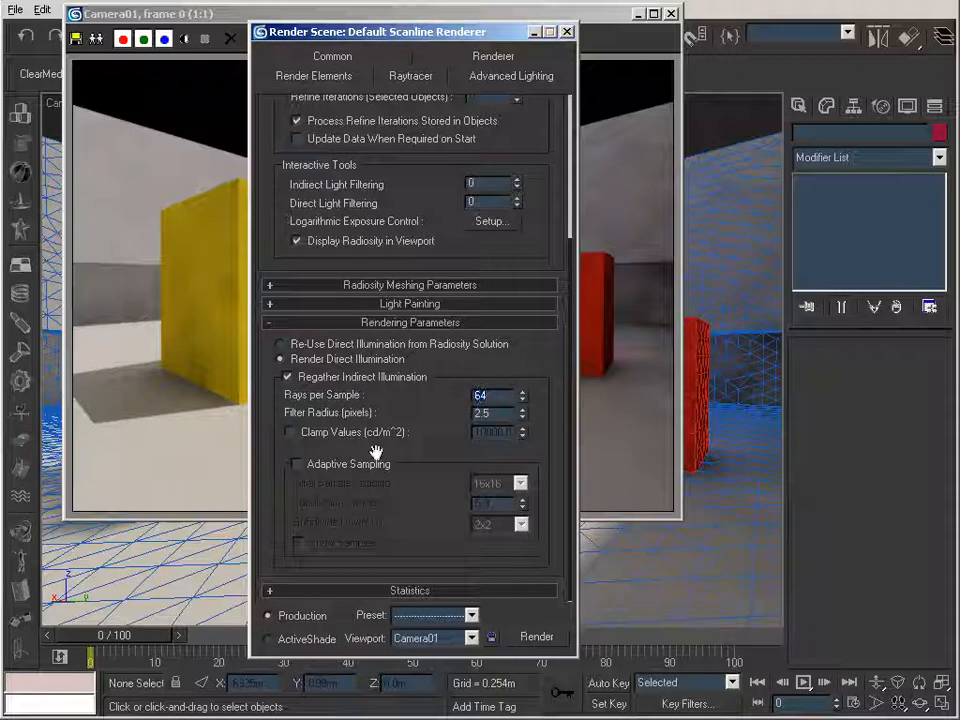
pyautogui.click(546, 632)
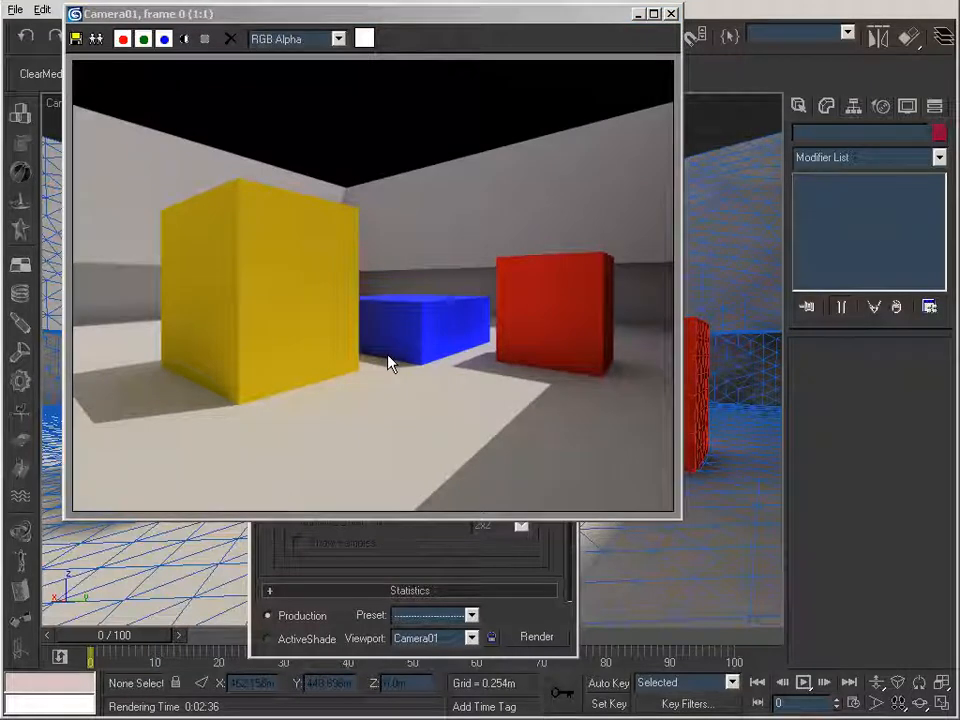
# Step: Save the scene and review the regathered Camera01 render alongside its rays-per-sample setting
pyautogui.moveTo(362, 14); pyautogui.dragTo(382, 71)
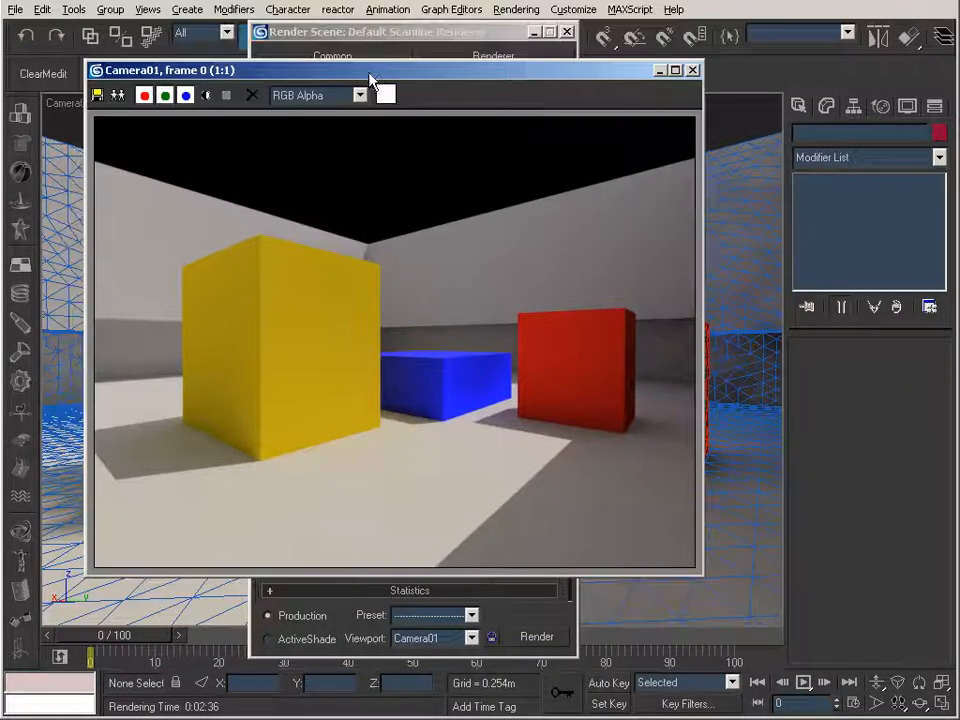
pyautogui.click(275, 31)
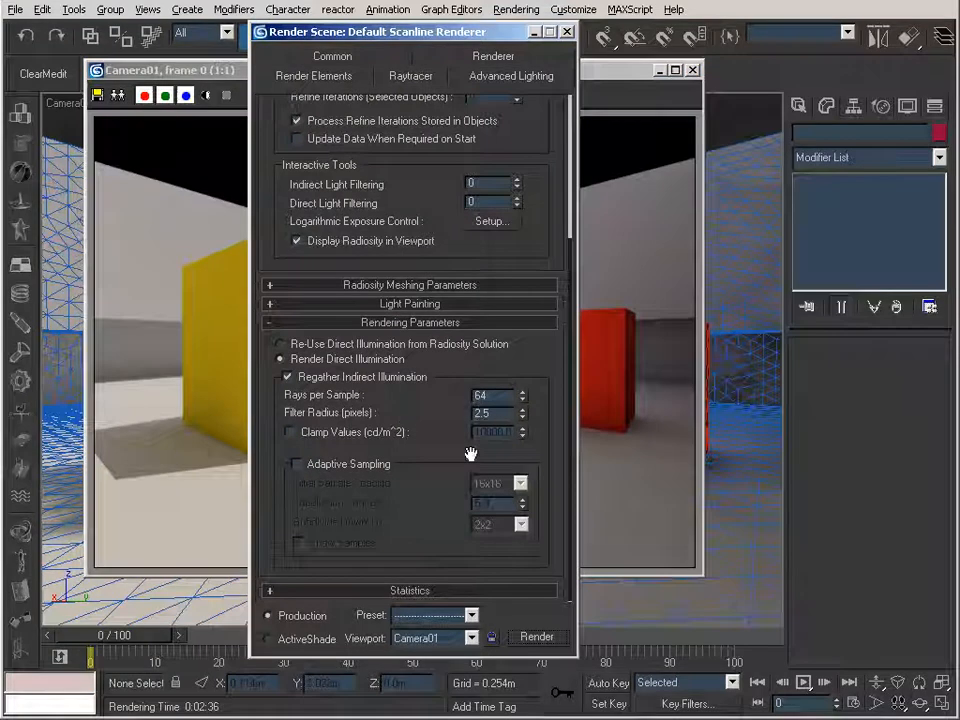
pyautogui.doubleClick(488, 396)
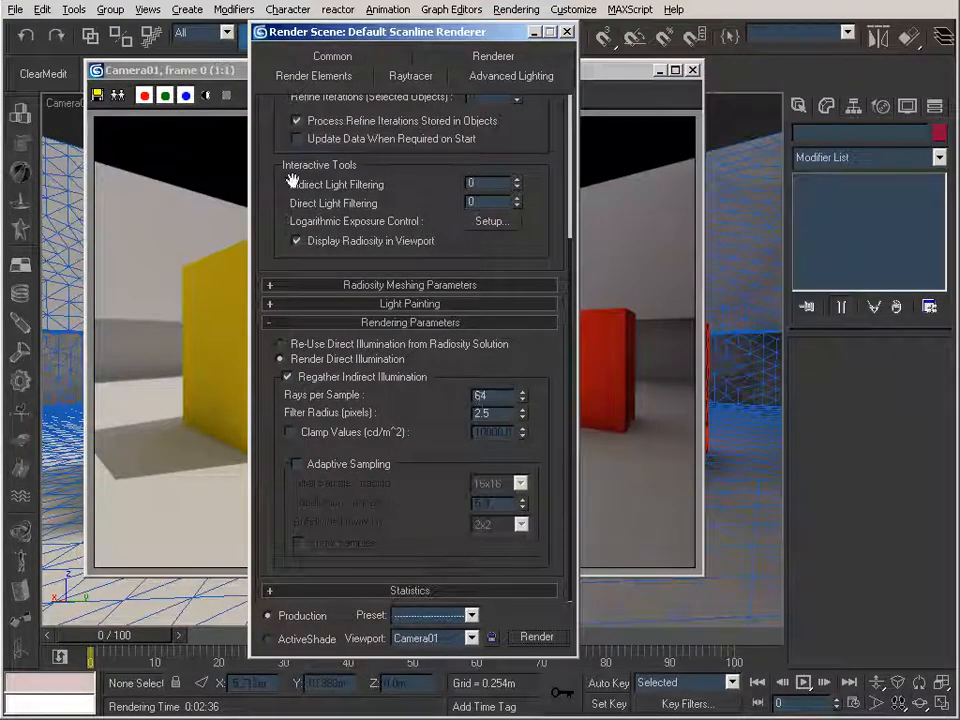
pyautogui.hotkey('ctrl', 's')
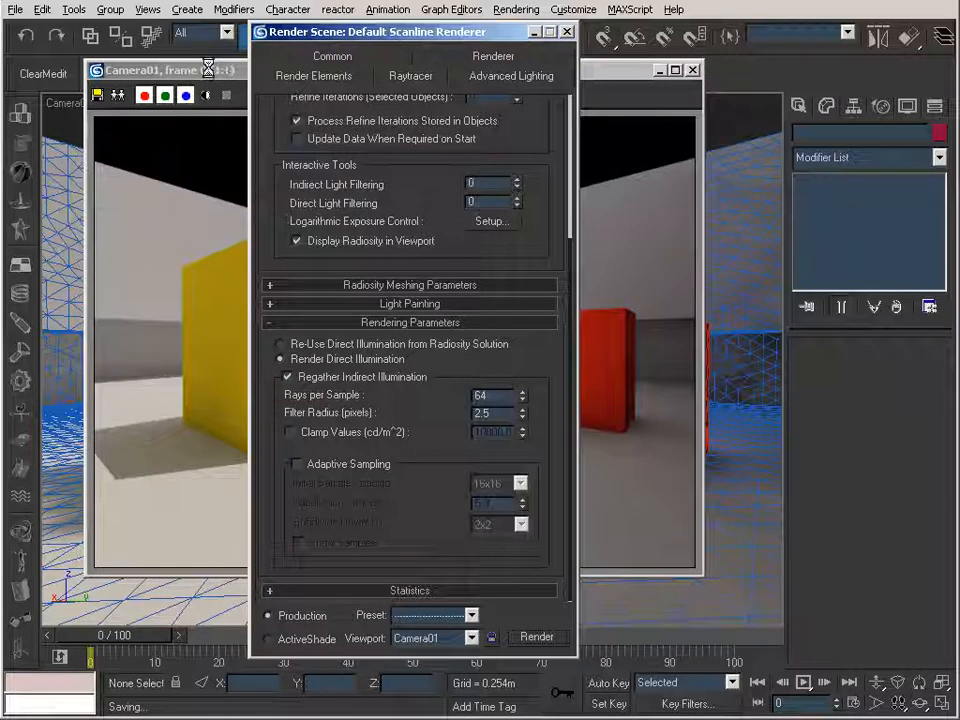
pyautogui.click(150, 70)
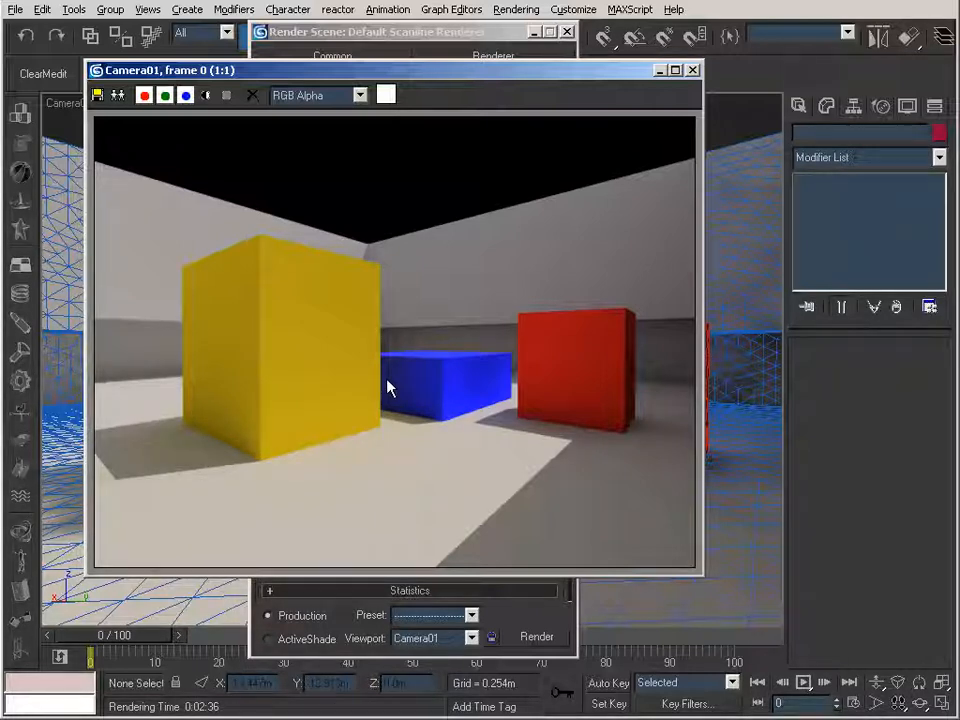
# Step: Turn off Regather Indirect Illumination and minimize the render settings and the rendered image
pyautogui.click(575, 617)
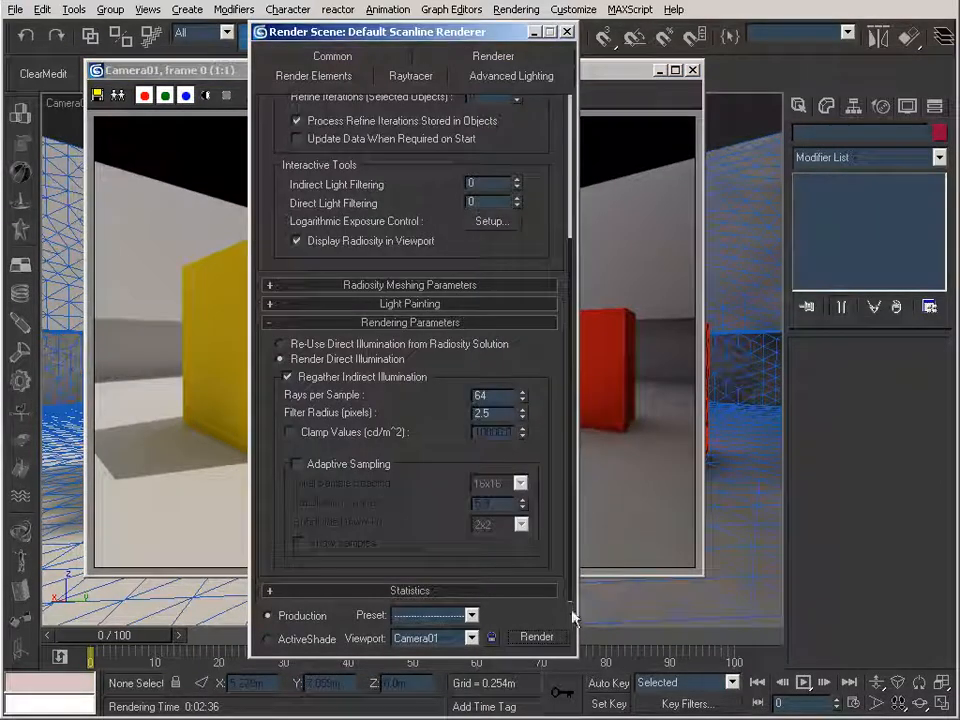
pyautogui.click(321, 381)
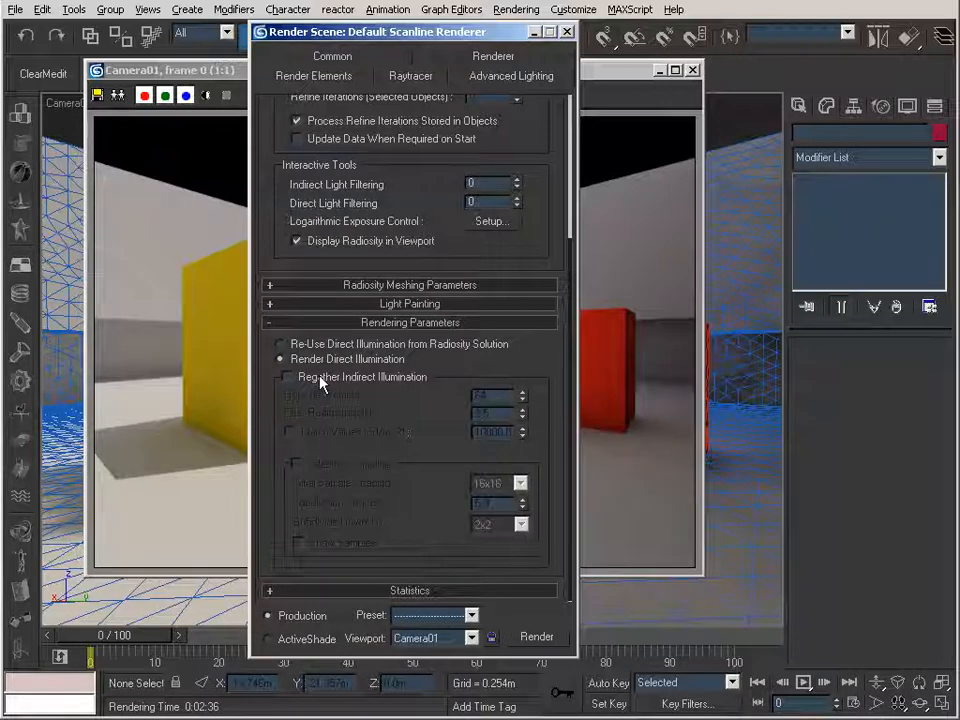
pyautogui.click(534, 32)
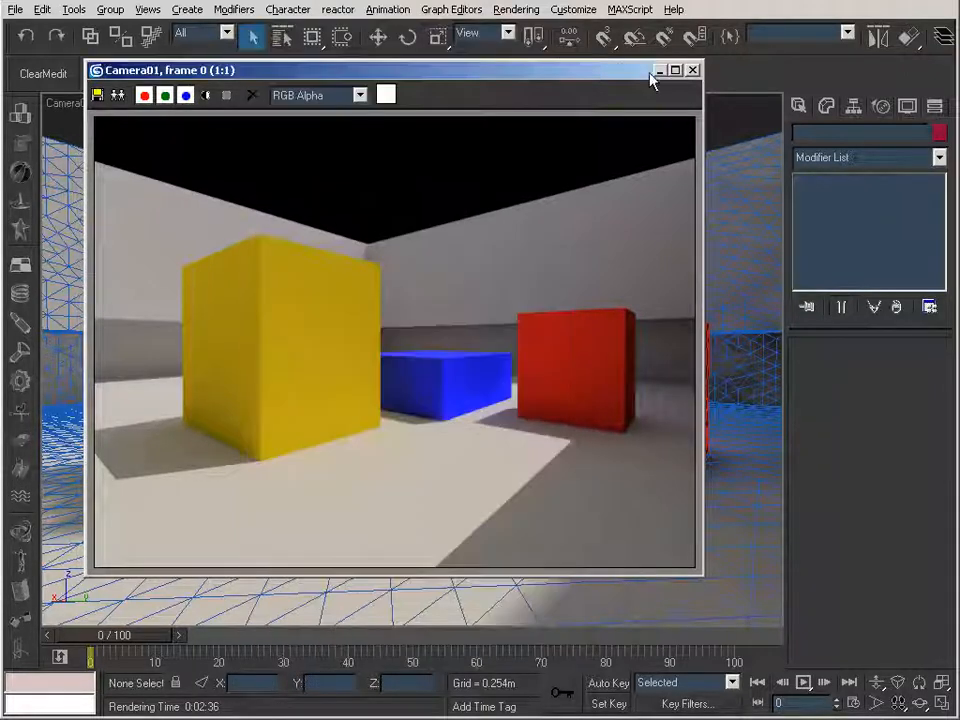
pyautogui.click(660, 70)
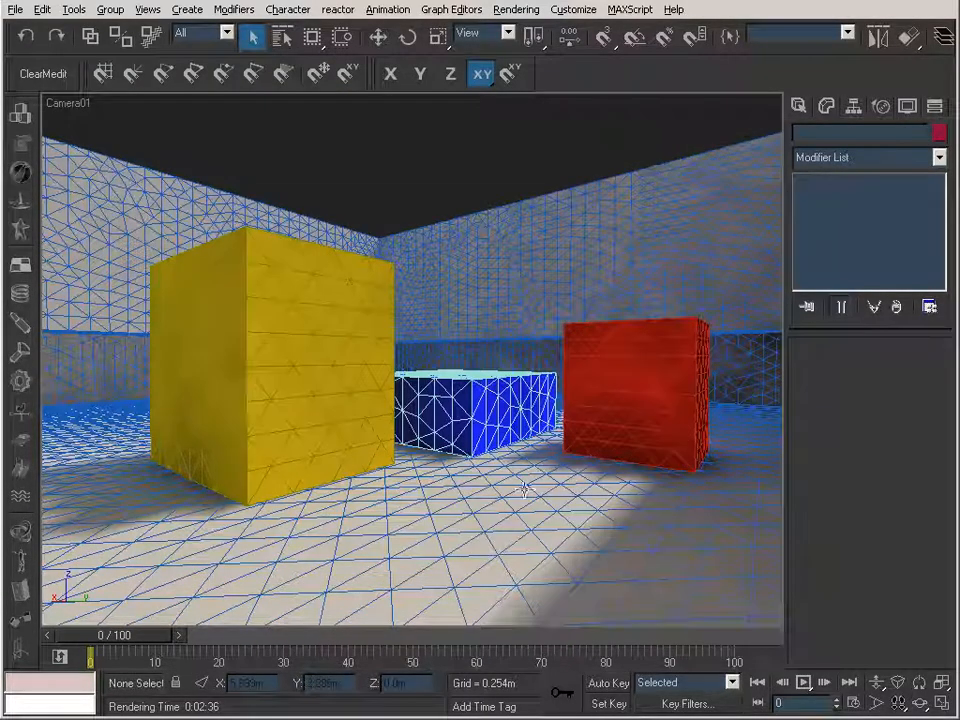
# Step: Turn on Use Adaptive Subdivision in the radiosity meshing parameters
pyautogui.press('F10')
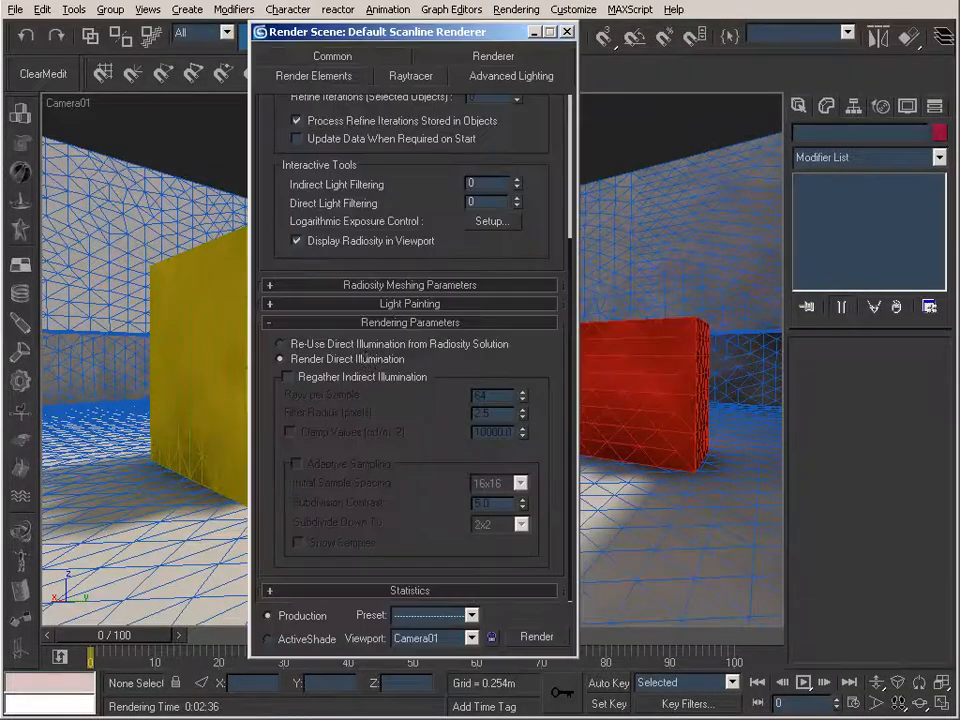
pyautogui.moveTo(274, 189); pyautogui.dragTo(296, 268)
pyautogui.click(290, 343)
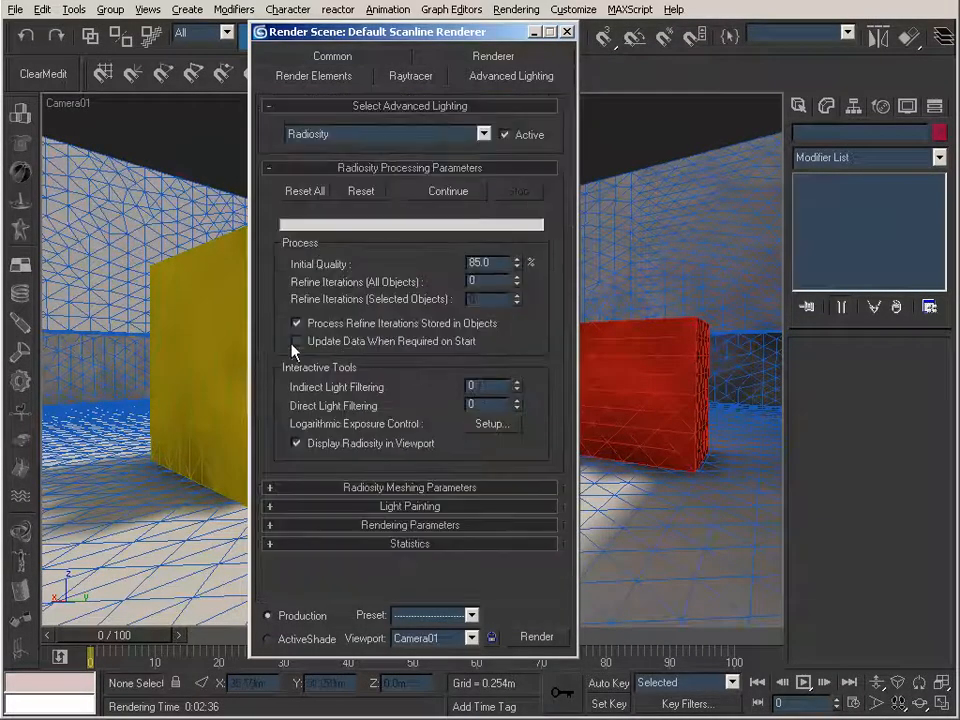
pyautogui.click(347, 489)
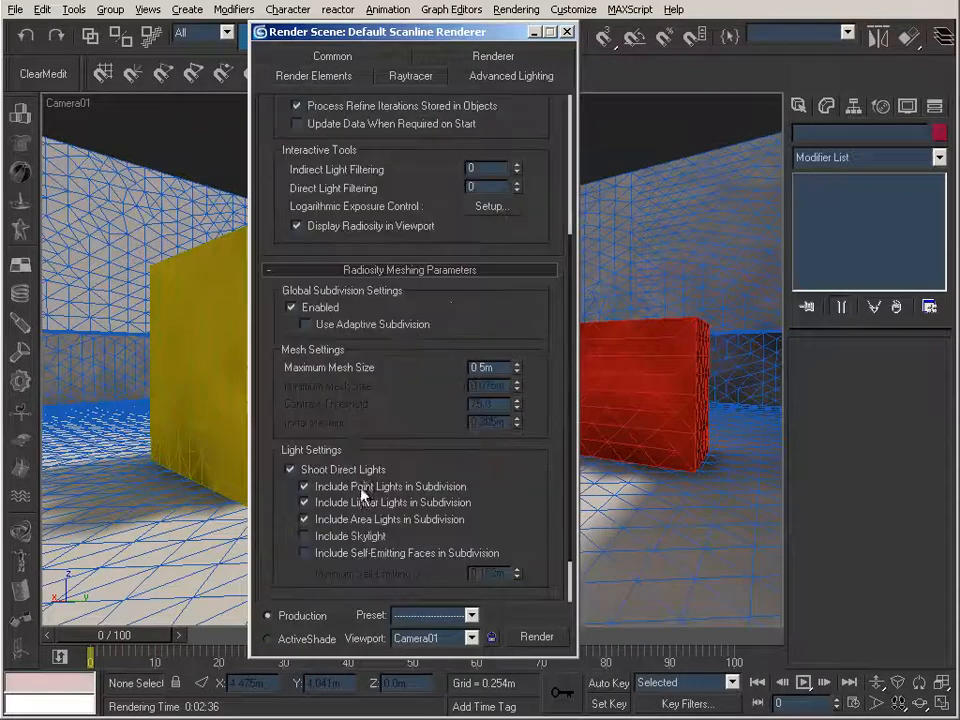
pyautogui.click(369, 327)
# Step: Set the radiosity maximum mesh size to 2.0 m and the minimum mesh size to 0.05 m
pyautogui.doubleClick(504, 368)
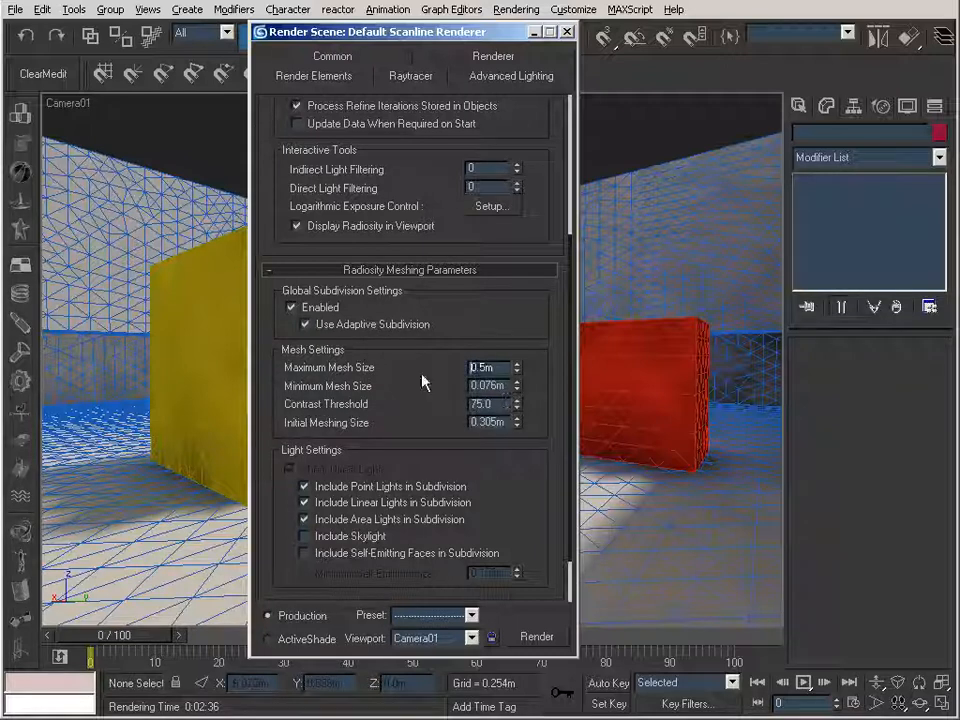
pyautogui.write('2.')
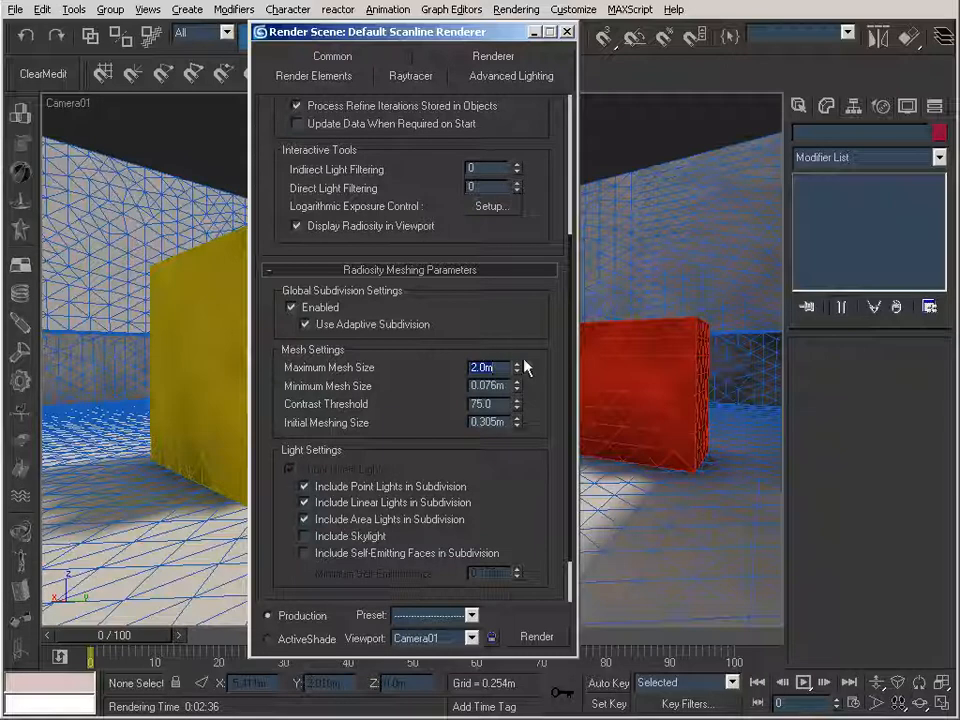
pyautogui.press('Tab')
pyautogui.write('21')
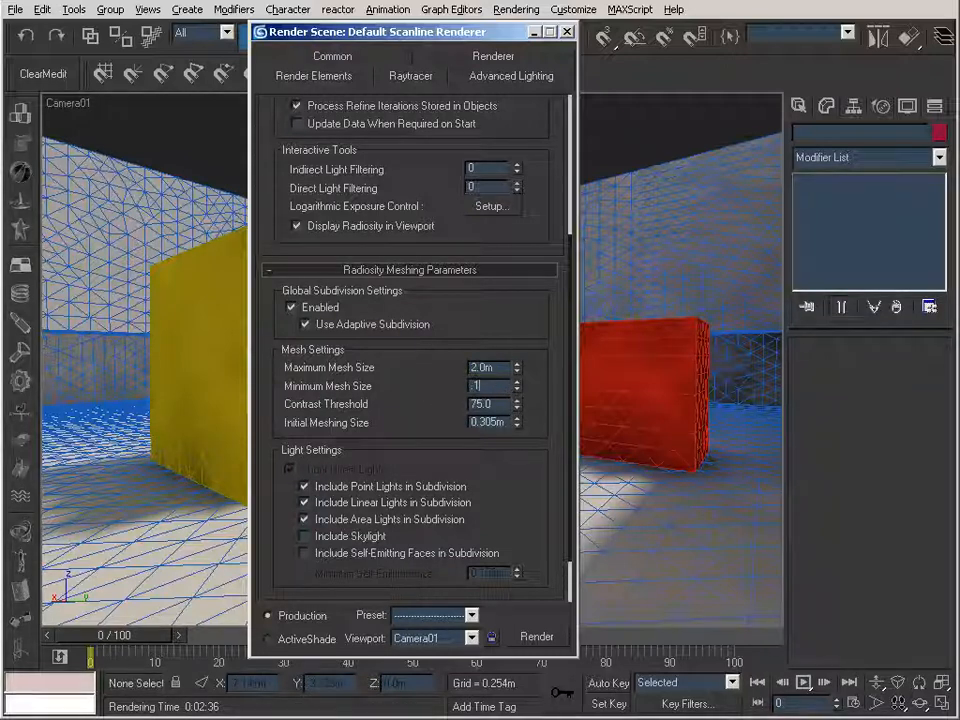
pyautogui.write('.05')
pyautogui.press('Return')
# Step: Reset all radiosity data, recalculate the solution with adaptive subdivision, and close the render settings
pyautogui.scroll(3, 443, 189)
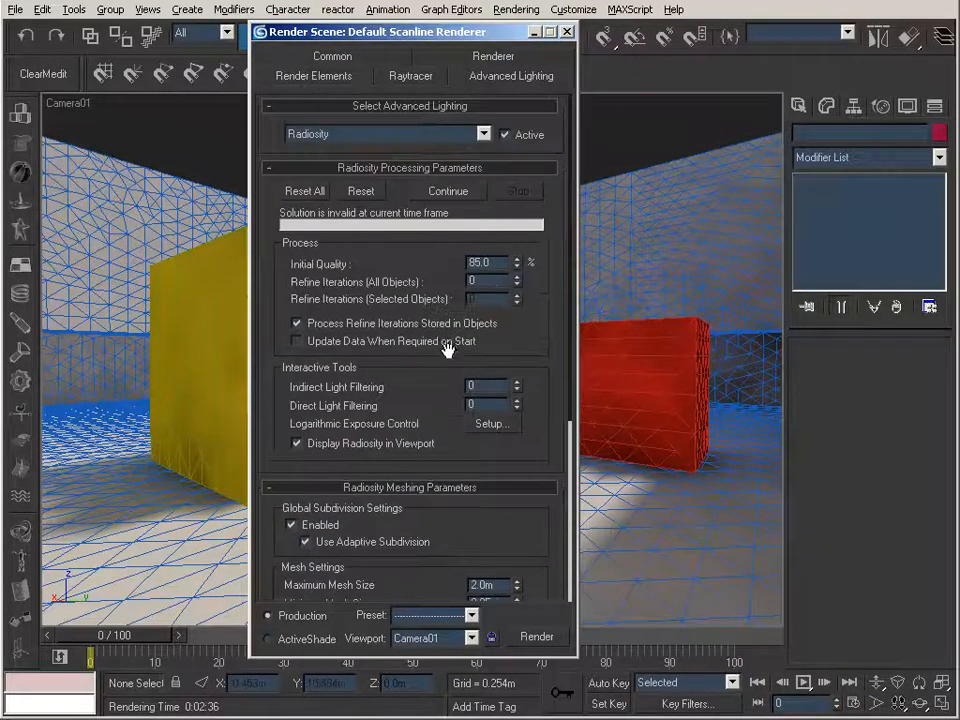
pyautogui.click(320, 193)
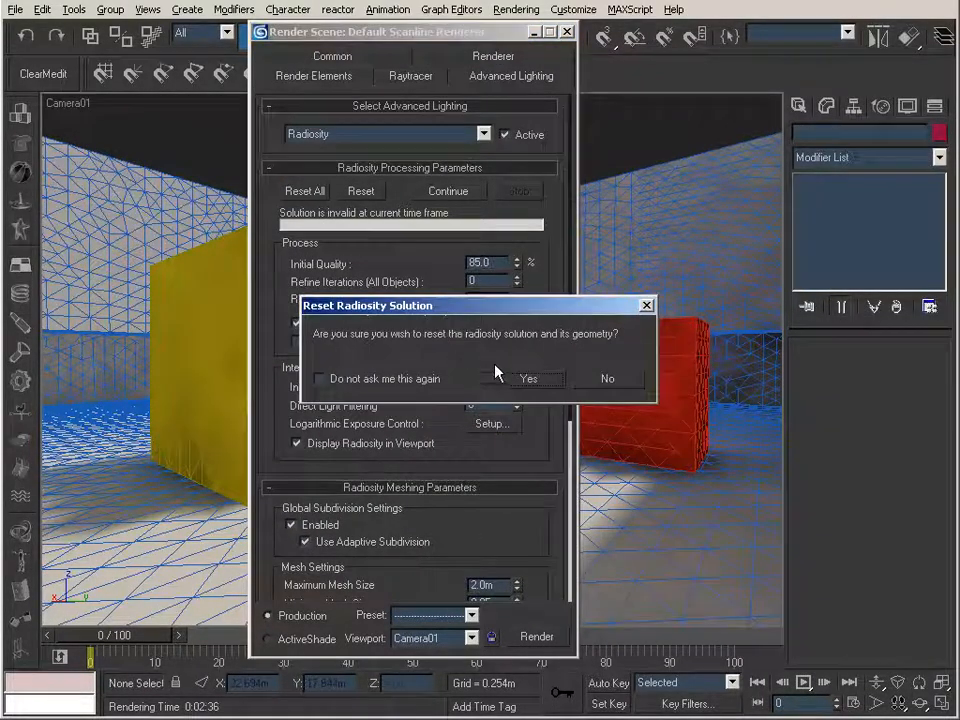
pyautogui.click(527, 378)
pyautogui.click(452, 193)
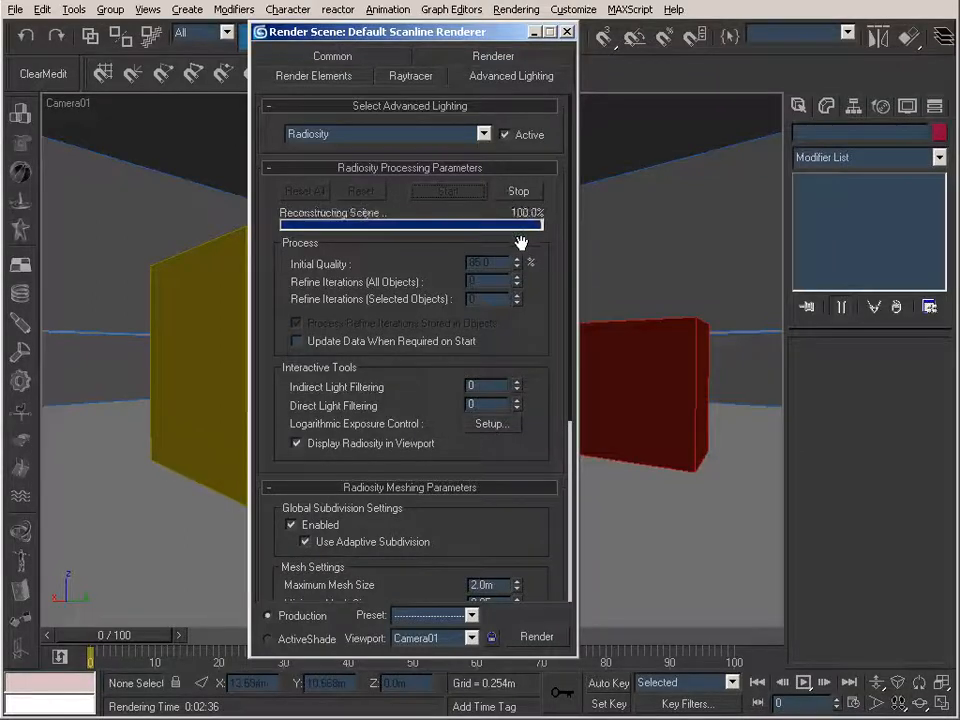
pyautogui.click(566, 32)
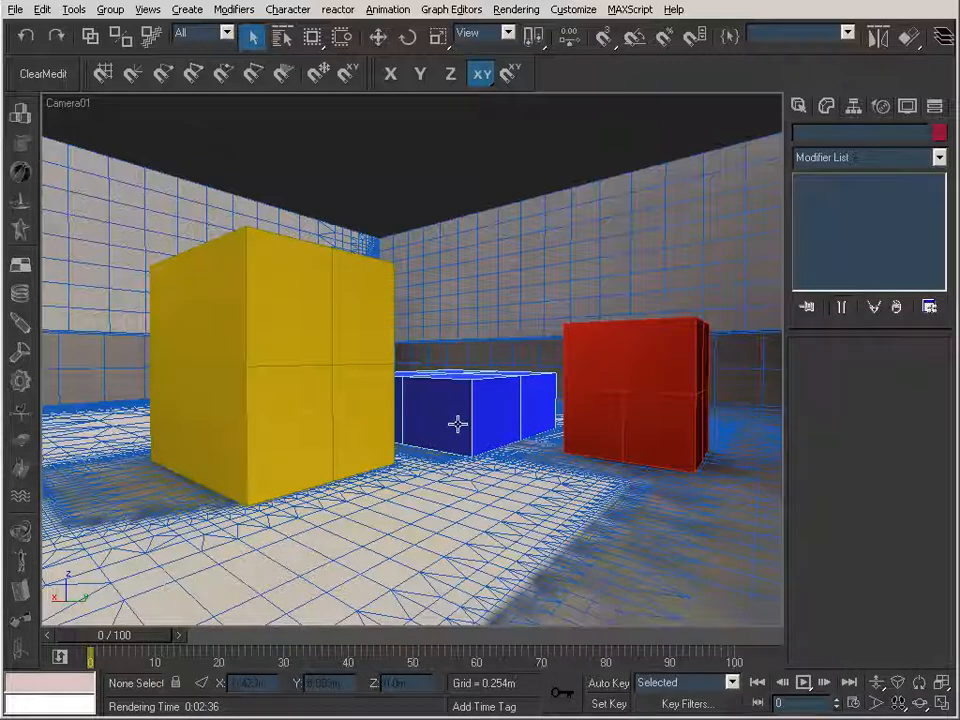
# Step: Inspect the adaptively subdivided radiosity mesh on the floor, walls and boxes from above in perspective
pyautogui.press('p')
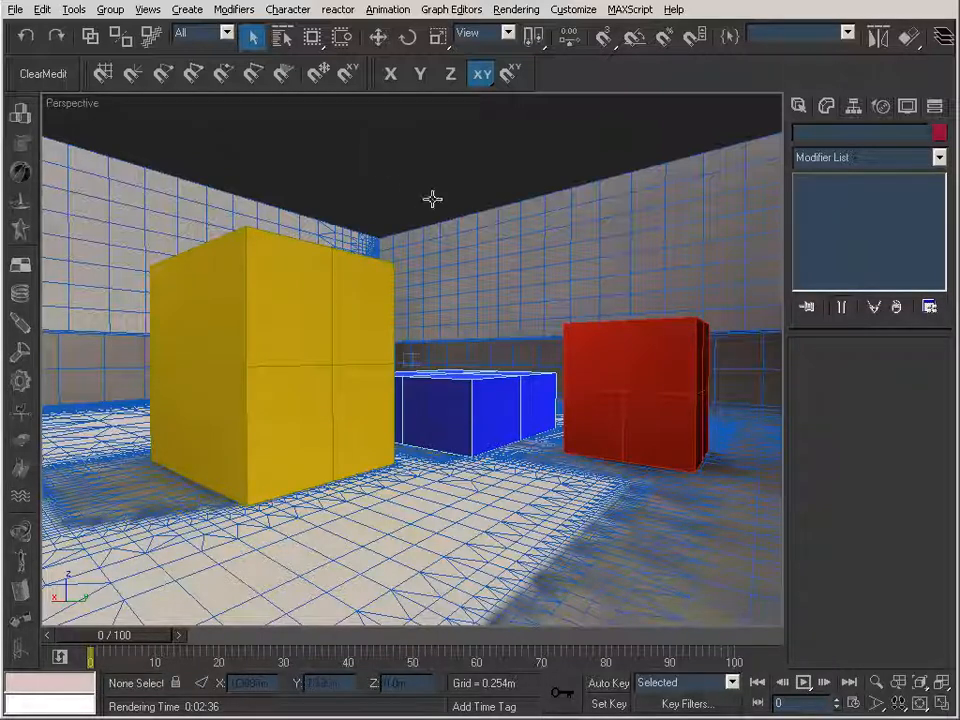
pyautogui.click(920, 703)
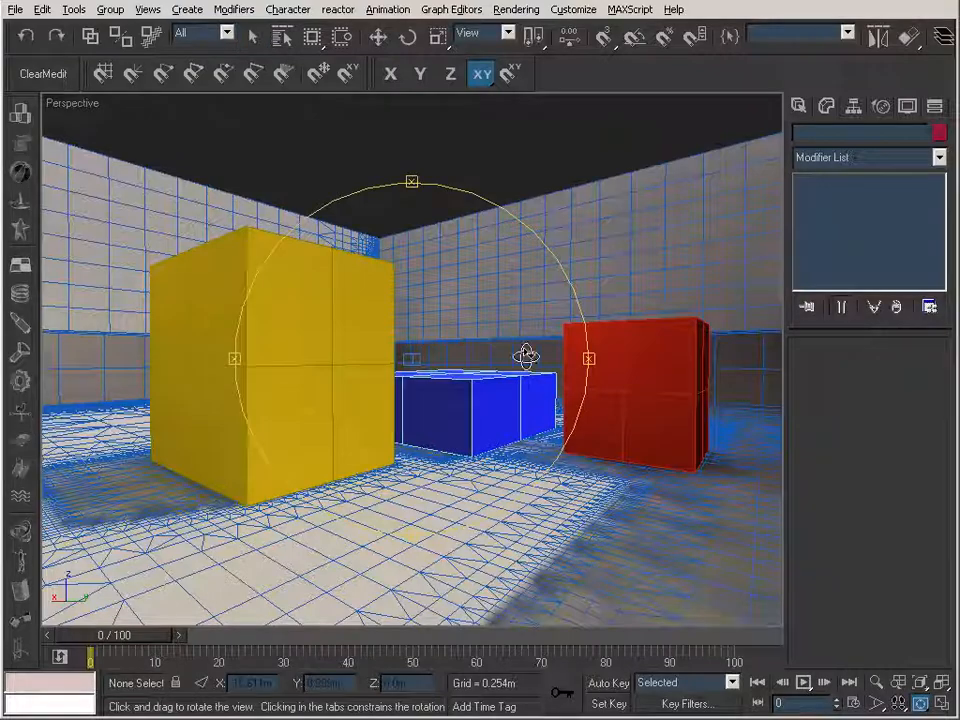
pyautogui.moveTo(526, 356); pyautogui.dragTo(294, 329)
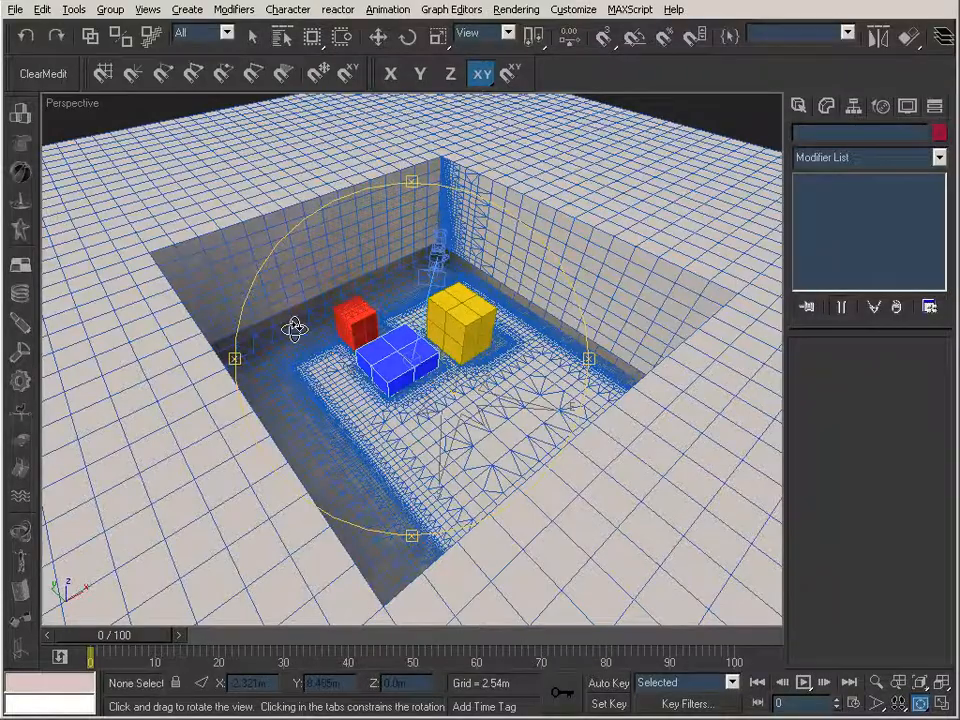
# Step: Return the viewport to the Camera01 view and render it with the adaptive radiosity solution
pyautogui.moveTo(290, 327); pyautogui.dragTo(443, 300)
pyautogui.scroll(4, 392, 367)
pyautogui.scroll(-4, 398, 297)
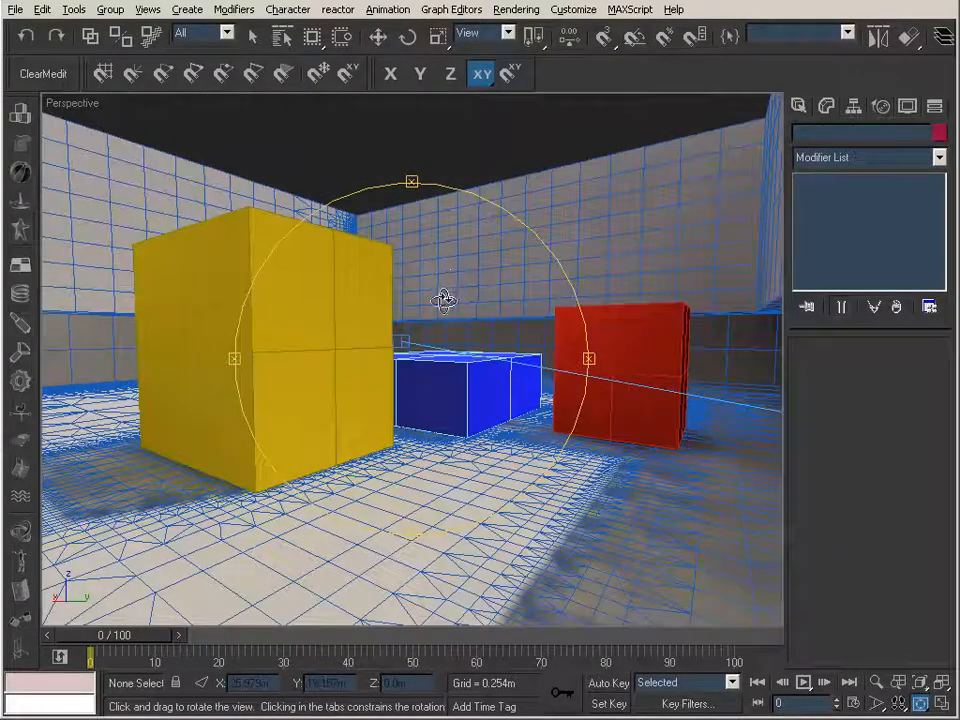
pyautogui.press('c')
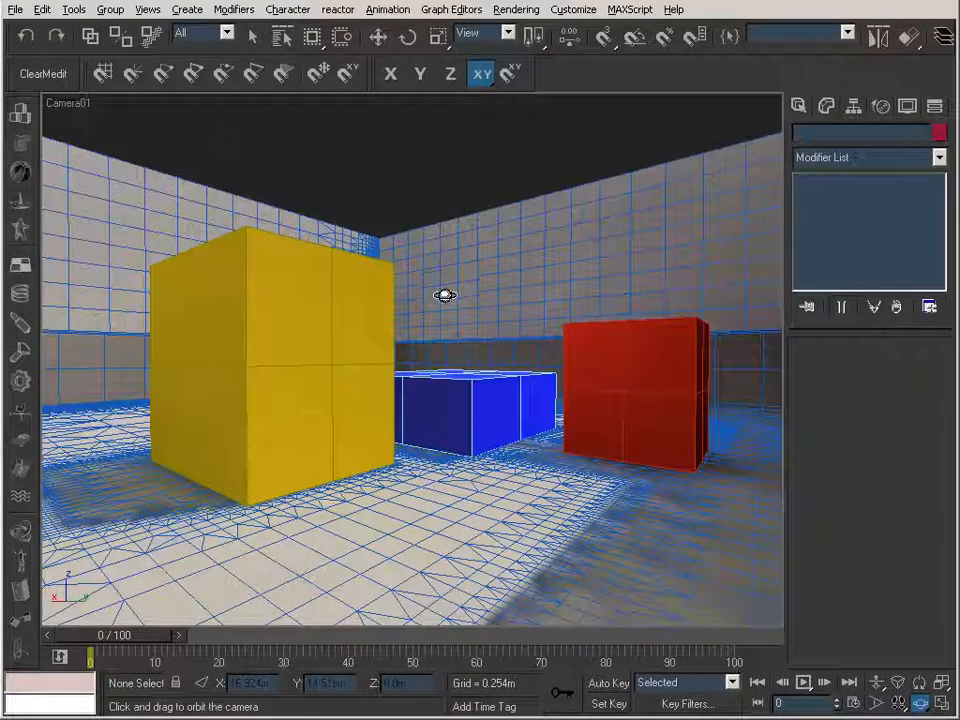
pyautogui.click(253, 36)
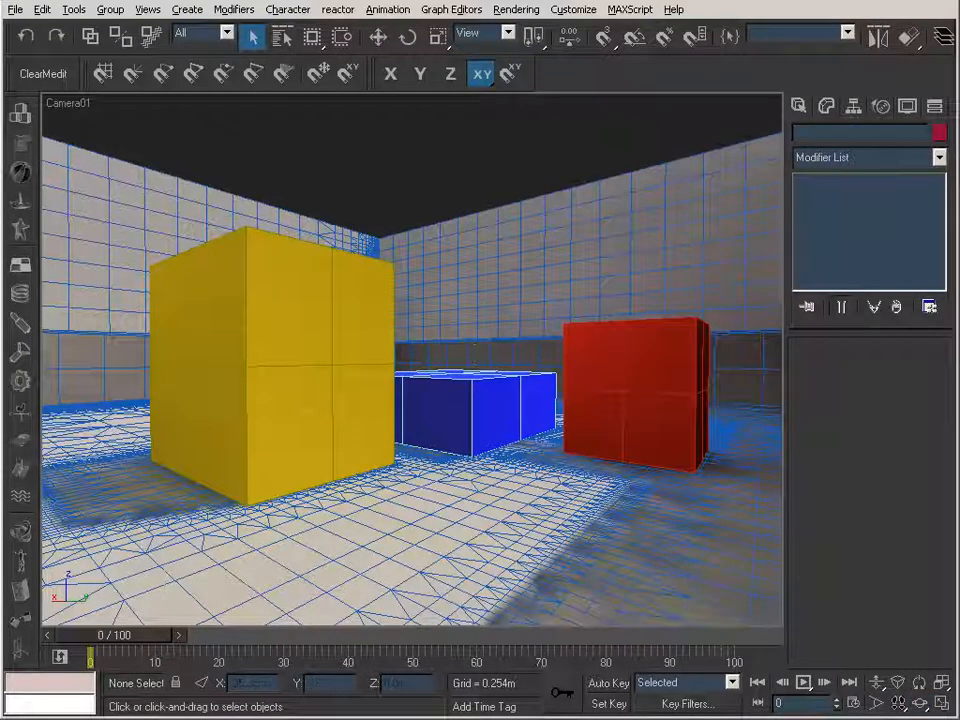
pyautogui.doubleClick(74, 718)
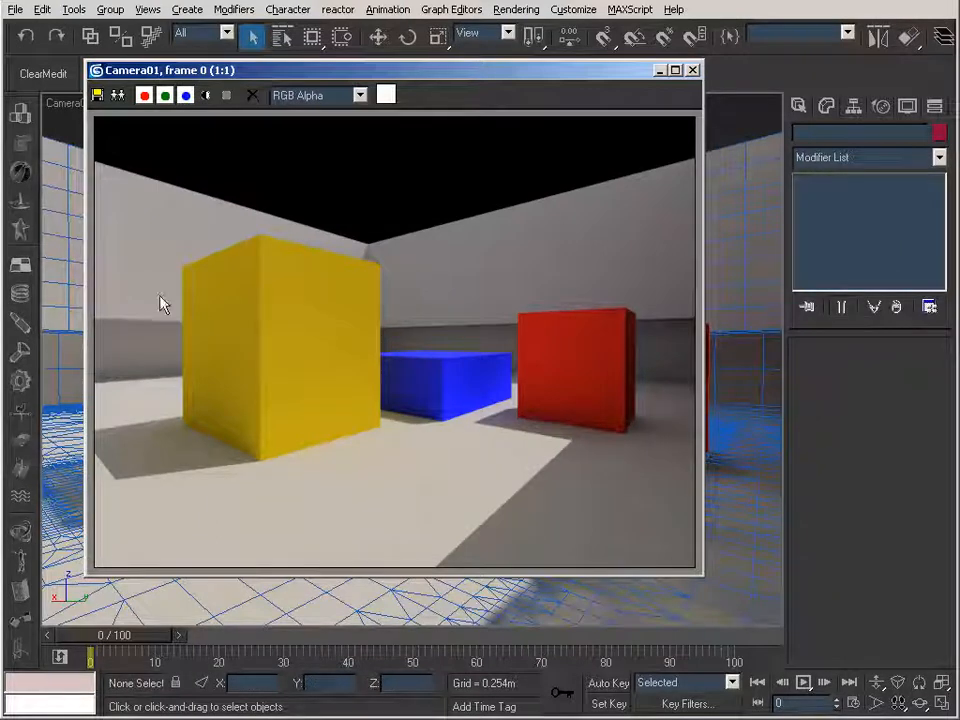
# Step: Turn on Regather Indirect Illumination in the radiosity rendering parameters, render Camera01, and put away the render windows
pyautogui.press('F10')
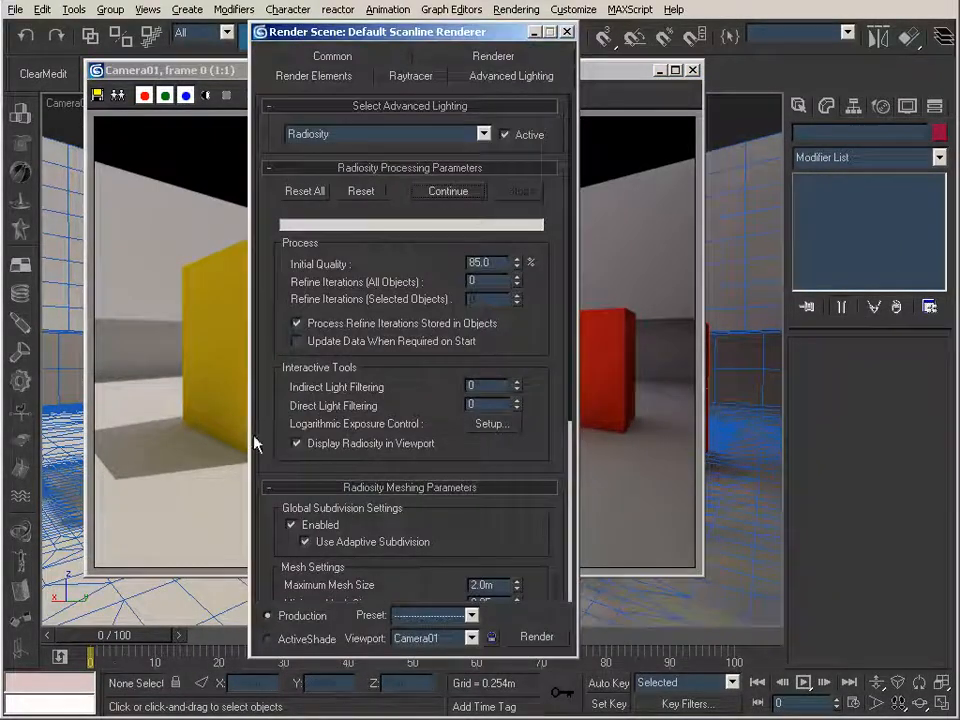
pyautogui.scroll(-5, 475, 508)
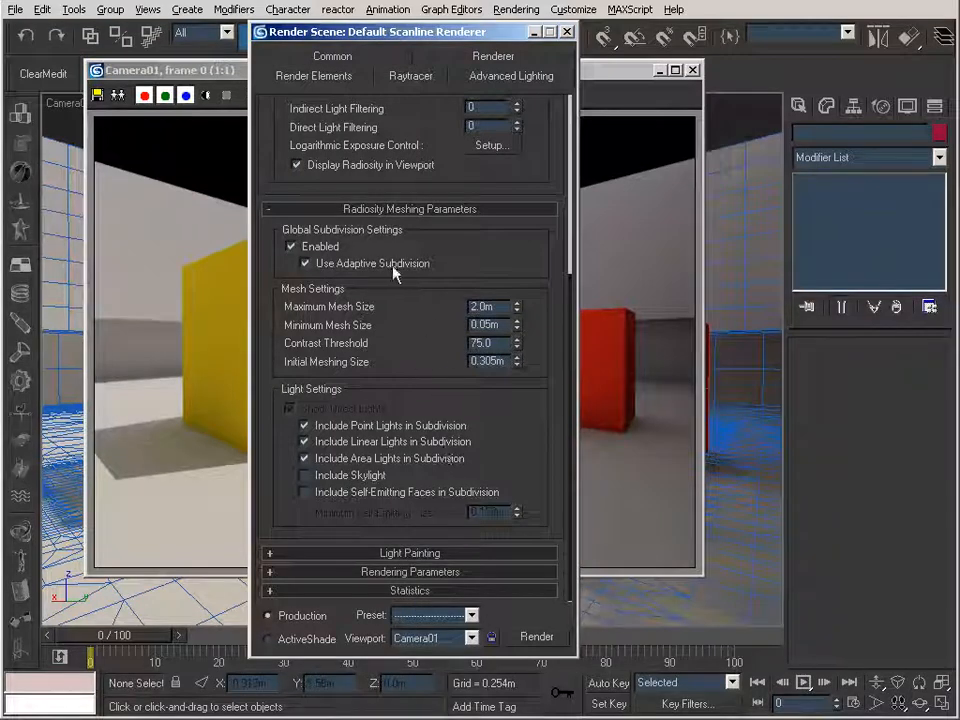
pyautogui.click(418, 571)
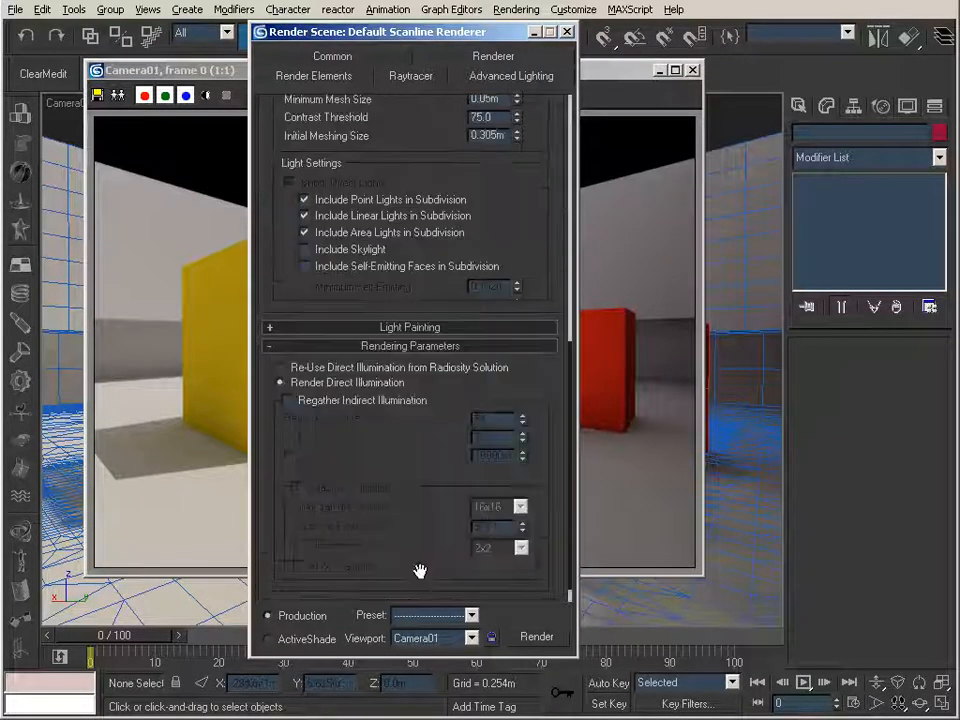
pyautogui.click(320, 400)
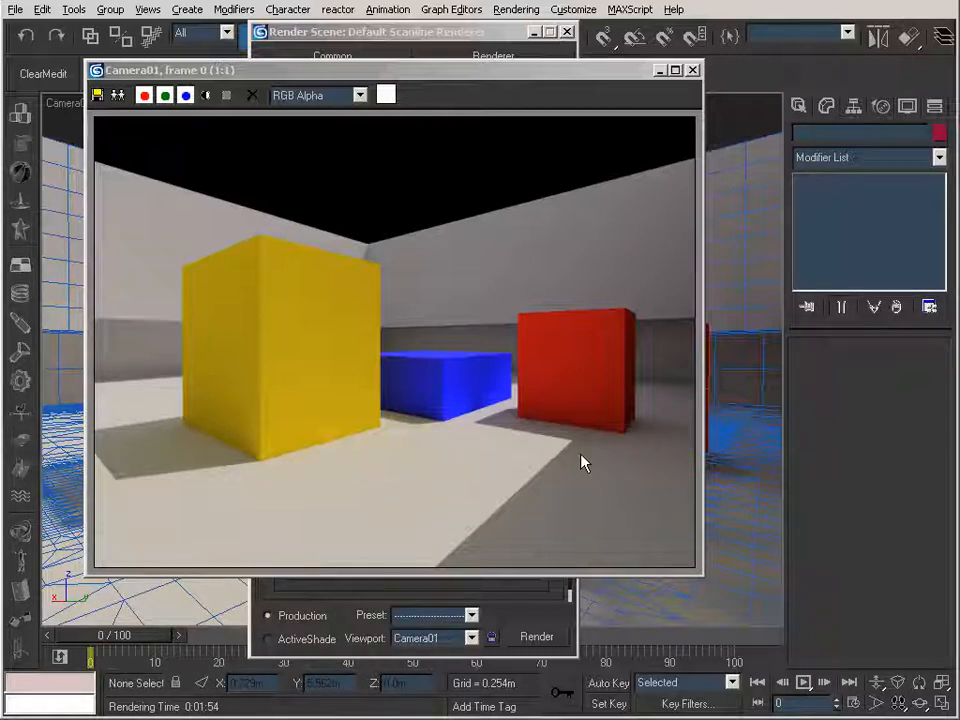
pyautogui.click(659, 72)
pyautogui.click(564, 31)
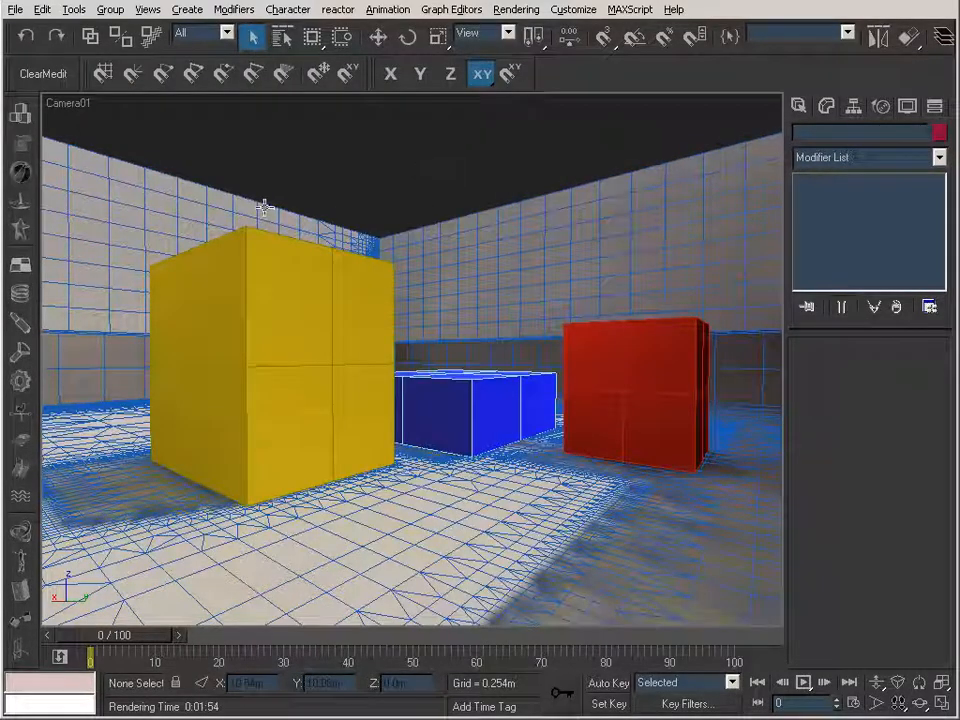
# Step: Examine the adaptive mesh density around the shadow edges, boxes and walls in perspective, and return to the Camera01 view
pyautogui.click(920, 703)
pyautogui.press('p')
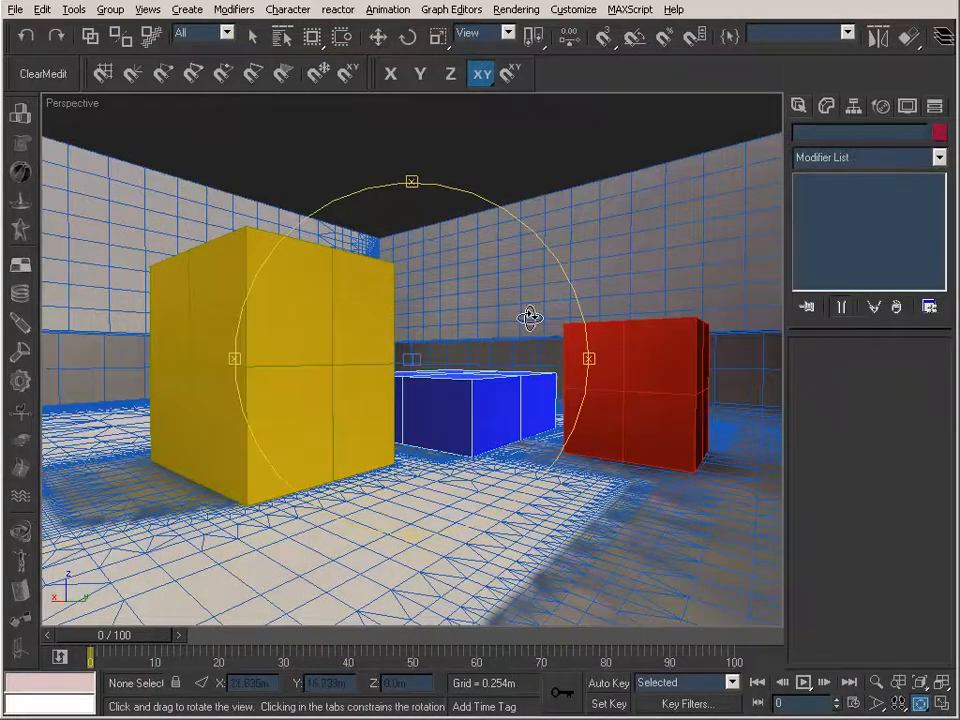
pyautogui.moveTo(469, 313); pyautogui.dragTo(489, 377)
pyautogui.scroll(3, 420, 366)
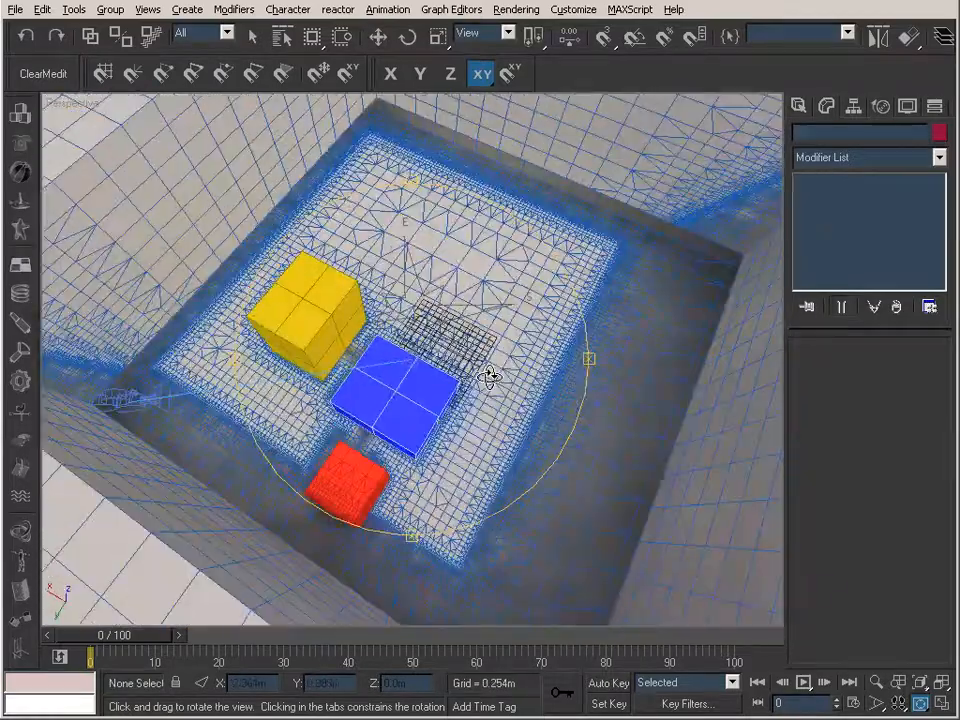
pyautogui.moveTo(426, 389); pyautogui.dragTo(514, 388)
pyautogui.moveTo(437, 392); pyautogui.dragTo(388, 255)
pyautogui.scroll(3, 460, 370)
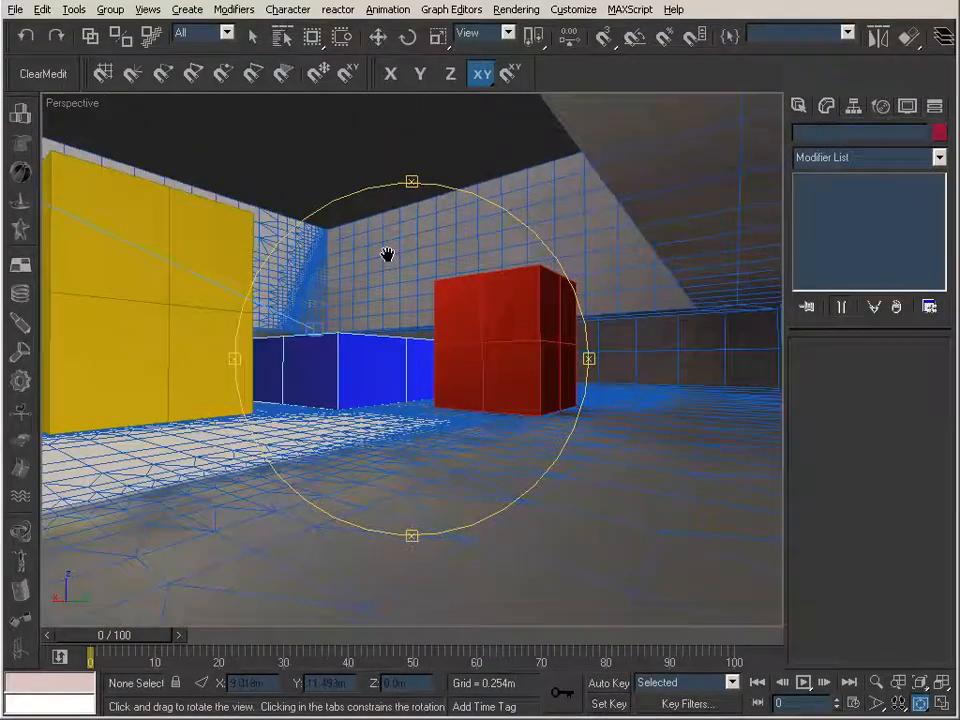
pyautogui.moveTo(388, 255); pyautogui.dragTo(359, 259, button='middle')
pyautogui.moveTo(369, 259); pyautogui.dragTo(502, 255)
pyautogui.moveTo(404, 311); pyautogui.dragTo(383, 357)
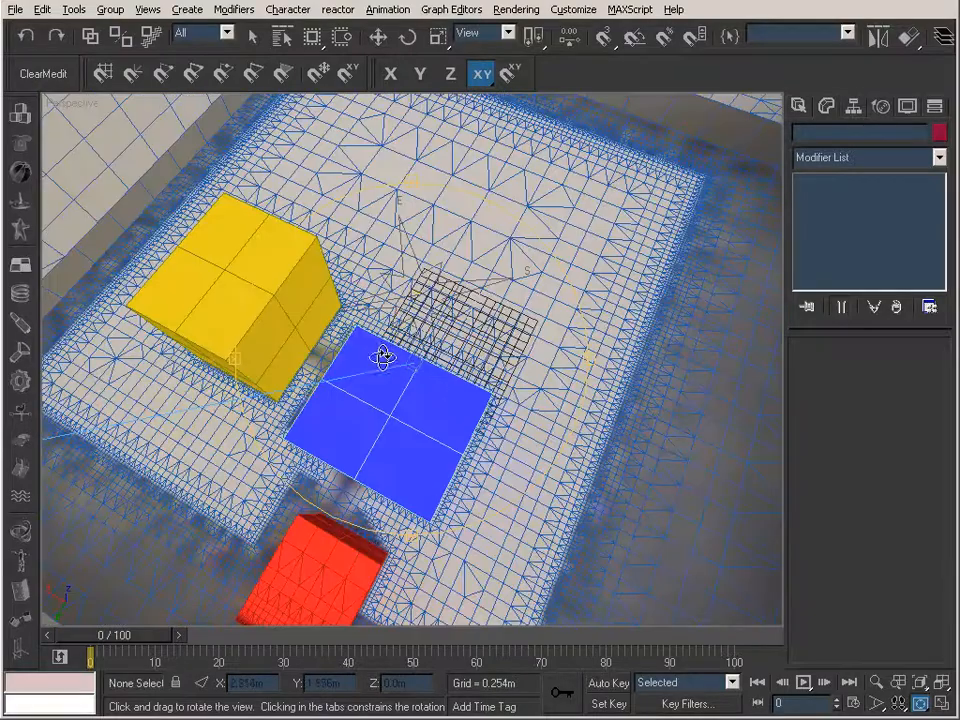
pyautogui.moveTo(375, 350); pyautogui.dragTo(342, 415, button='middle')
pyautogui.moveTo(343, 381); pyautogui.dragTo(489, 231)
pyautogui.scroll(3, 465, 377)
pyautogui.click(876, 681)
pyautogui.moveTo(591, 392); pyautogui.dragTo(586, 408)
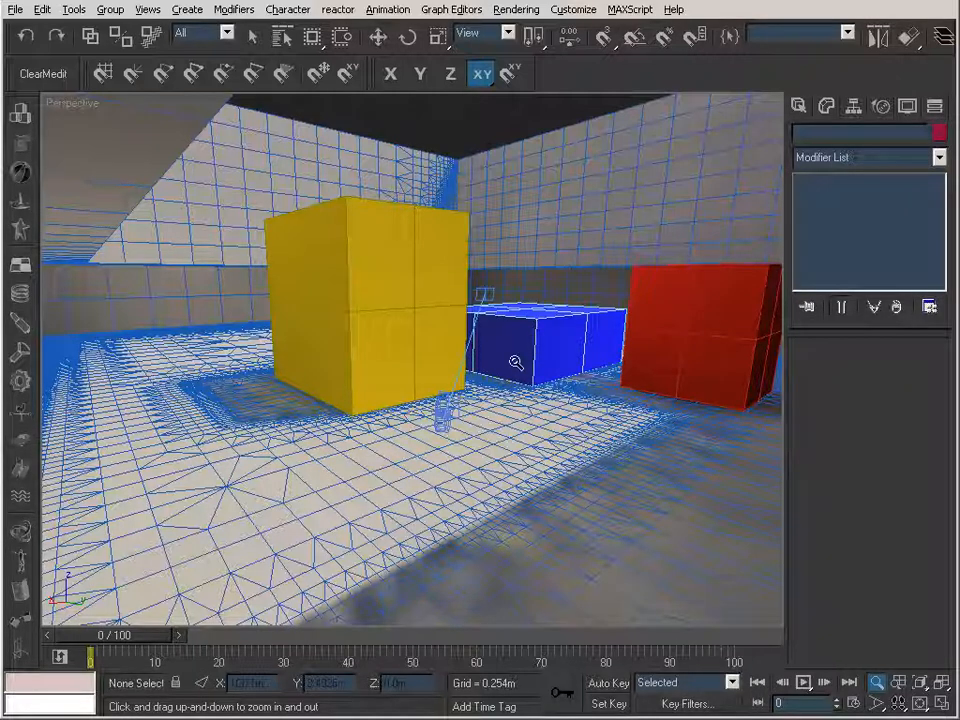
pyautogui.rightClick(566, 383)
pyautogui.press('c')
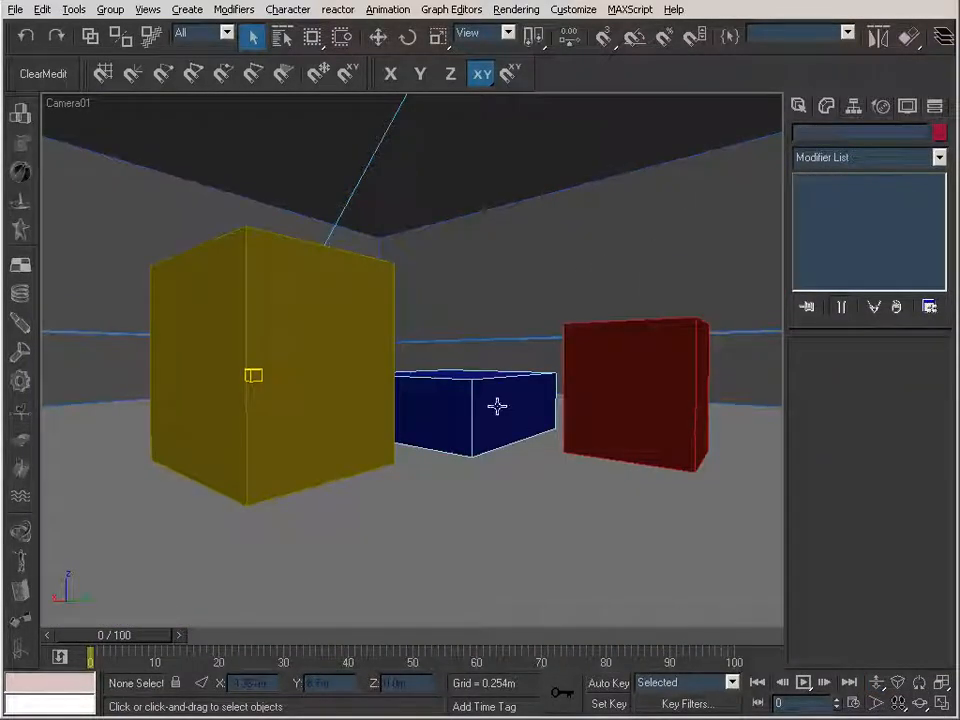
# Step: Select the target directional light above the sunken courtyard, examine its beam from several sides in perspective, and return to the Camera01 view
pyautogui.click(925, 706)
pyautogui.press('p')
pyautogui.moveTo(420, 354); pyautogui.dragTo(253, 260)
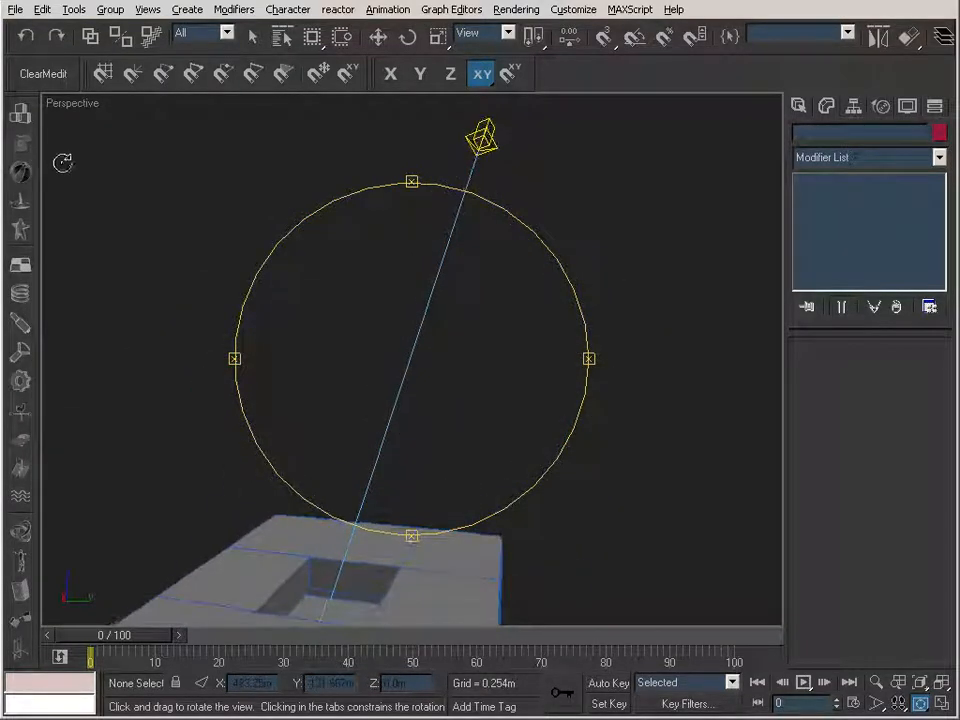
pyautogui.click(252, 37)
pyautogui.click(483, 139)
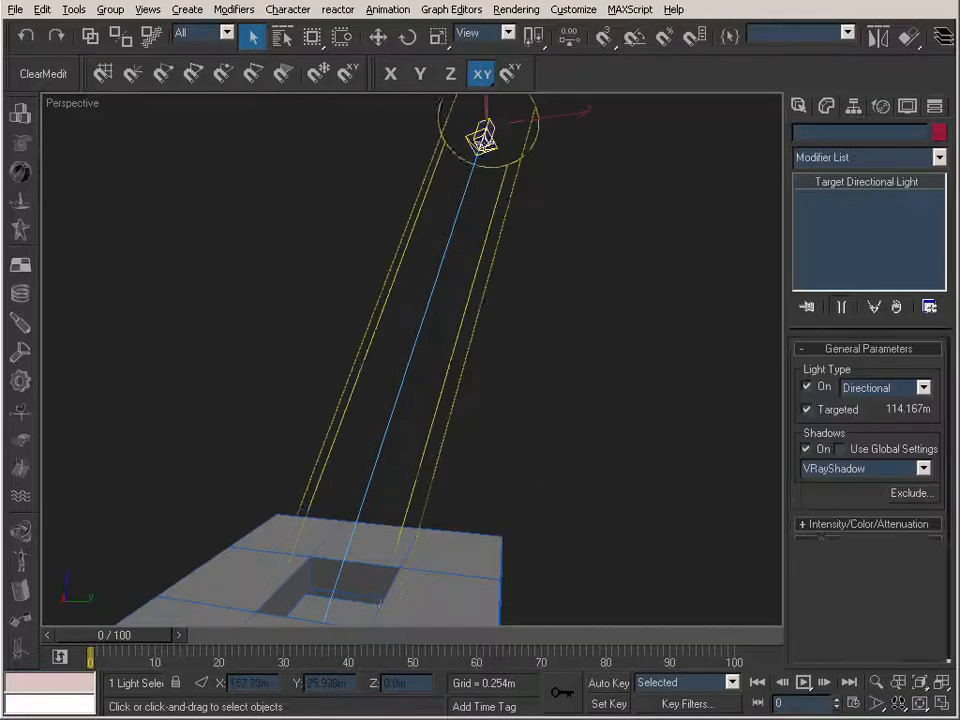
pyautogui.moveTo(549, 313); pyautogui.dragTo(579, 279, button='middle')
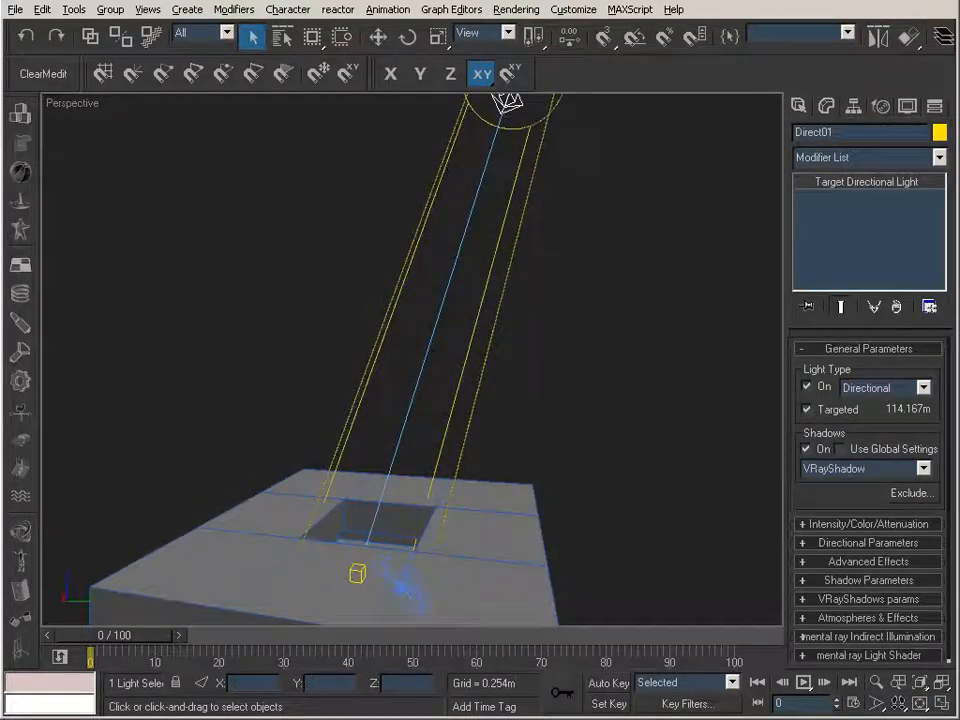
pyautogui.click(920, 704)
pyautogui.moveTo(675, 506); pyautogui.dragTo(411, 334)
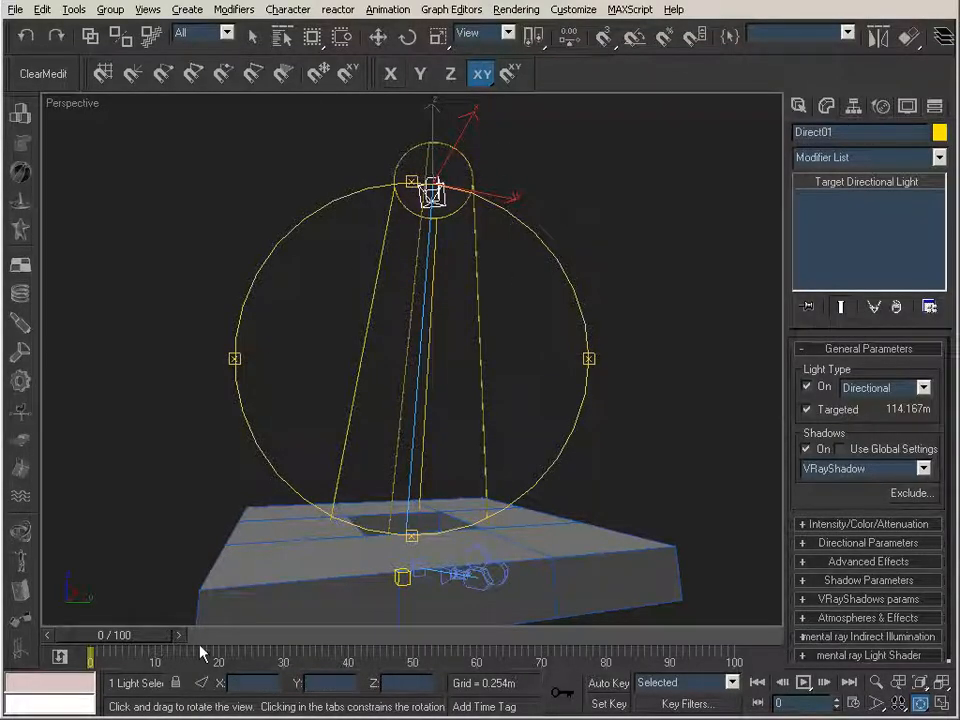
pyautogui.moveTo(373, 339); pyautogui.dragTo(321, 392)
pyautogui.moveTo(321, 392); pyautogui.dragTo(311, 486, button='middle')
pyautogui.moveTo(361, 361); pyautogui.dragTo(405, 409)
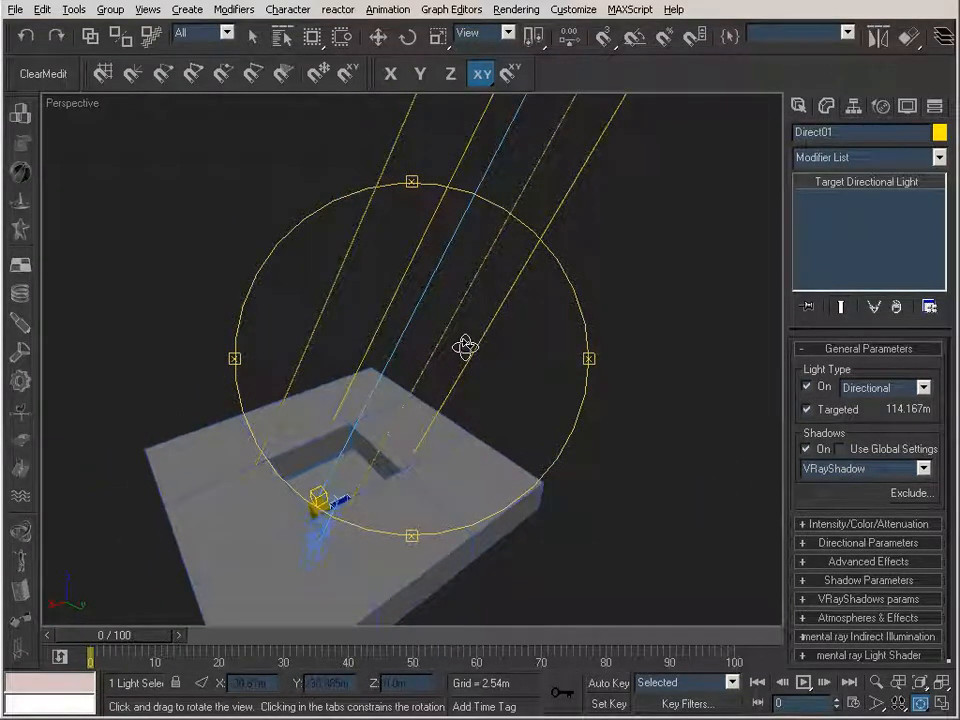
pyautogui.press('c')
# Step: Open the V-Ray renderer settings and render the Camera01 view with indirect illumination off
pyautogui.click(516, 10)
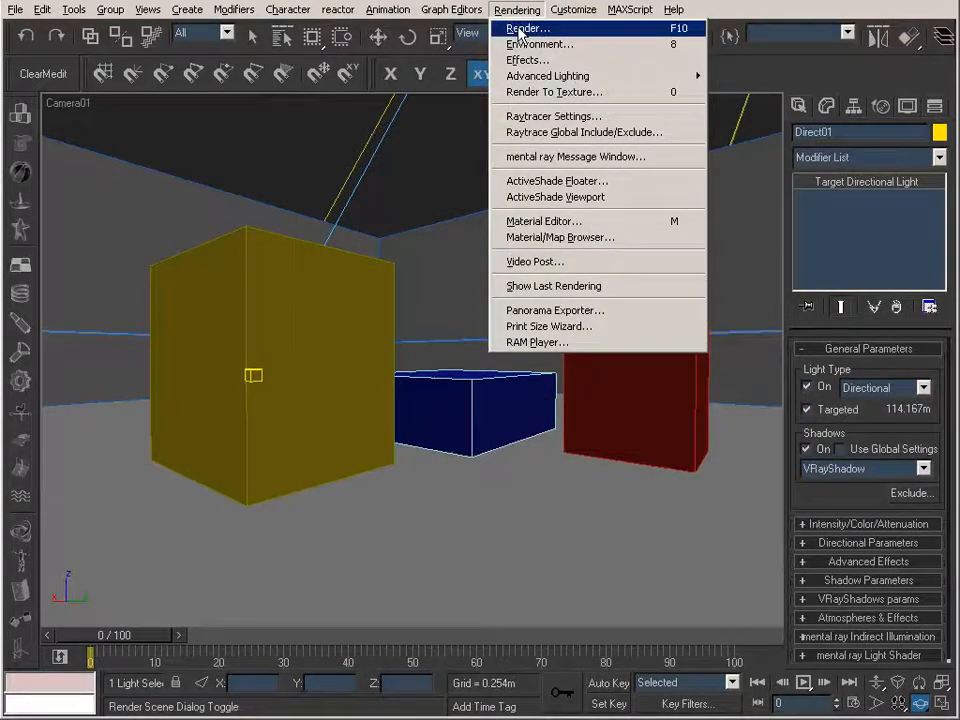
pyautogui.click(527, 28)
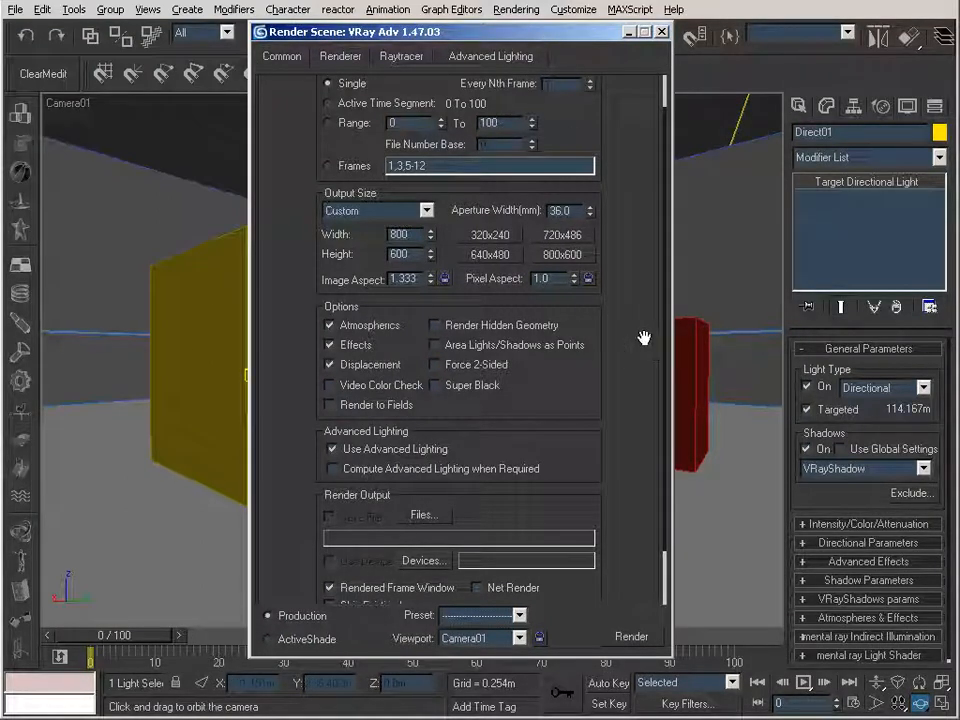
pyautogui.moveTo(652, 364); pyautogui.dragTo(646, 249)
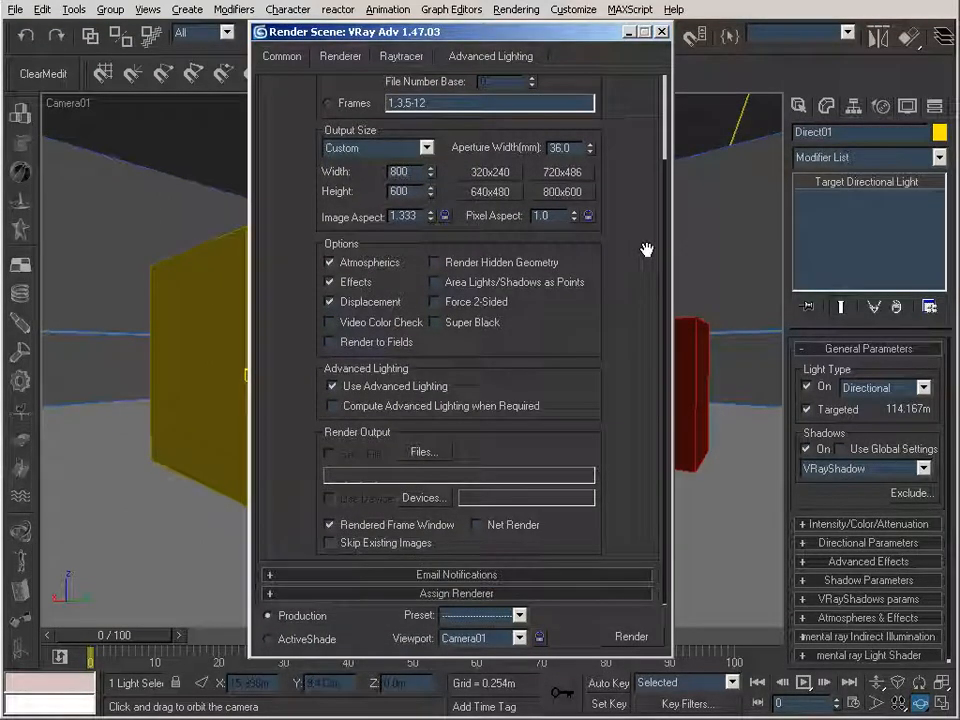
pyautogui.click(330, 58)
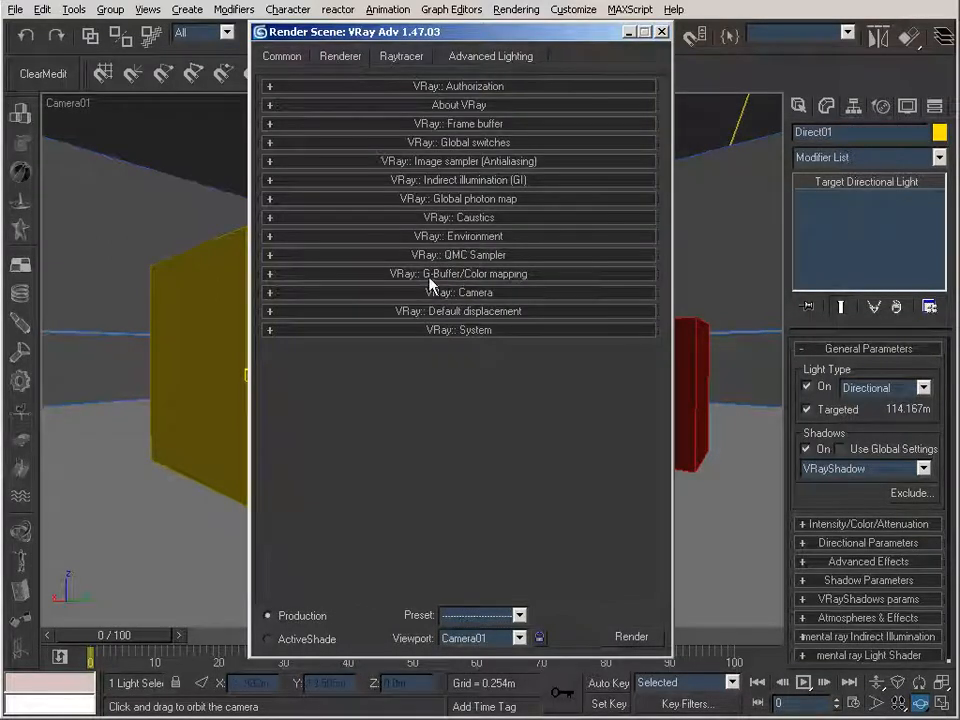
pyautogui.click(463, 181)
pyautogui.click(463, 182)
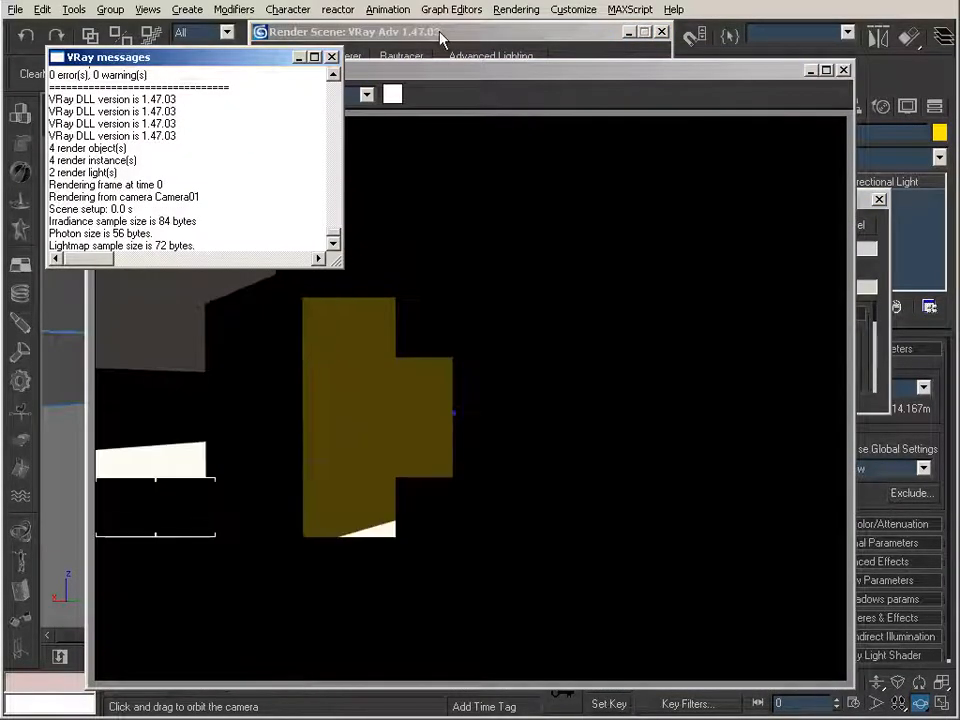
pyautogui.click(455, 79)
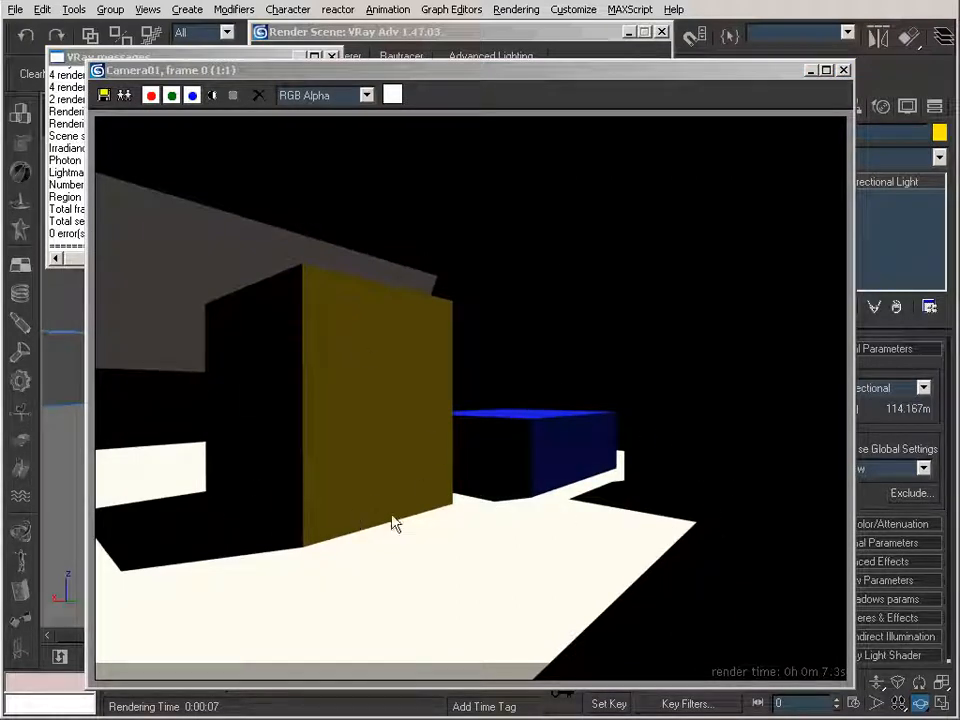
# Step: Turn on V-Ray indirect illumination with Photon map as the GI engine for both primary and secondary bounces
pyautogui.click(539, 36)
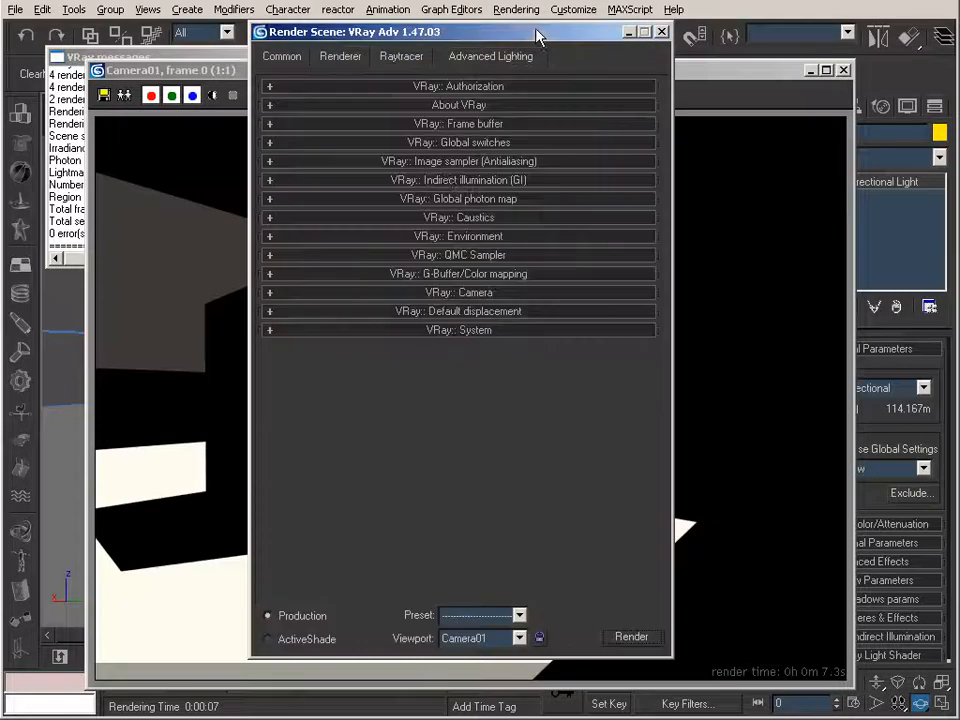
pyautogui.click(444, 180)
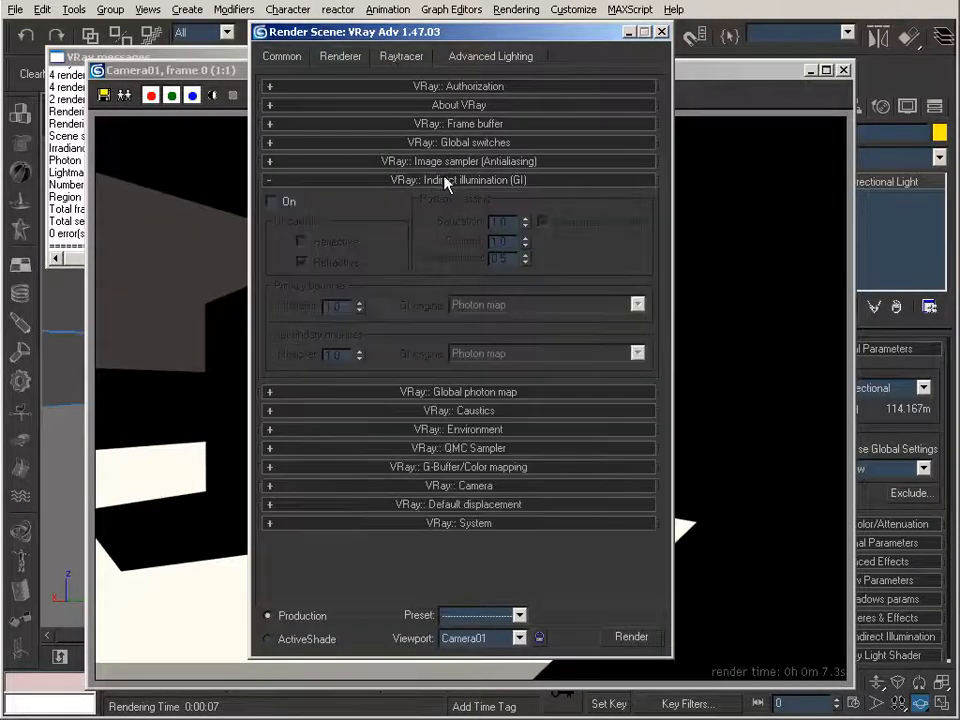
pyautogui.click(272, 201)
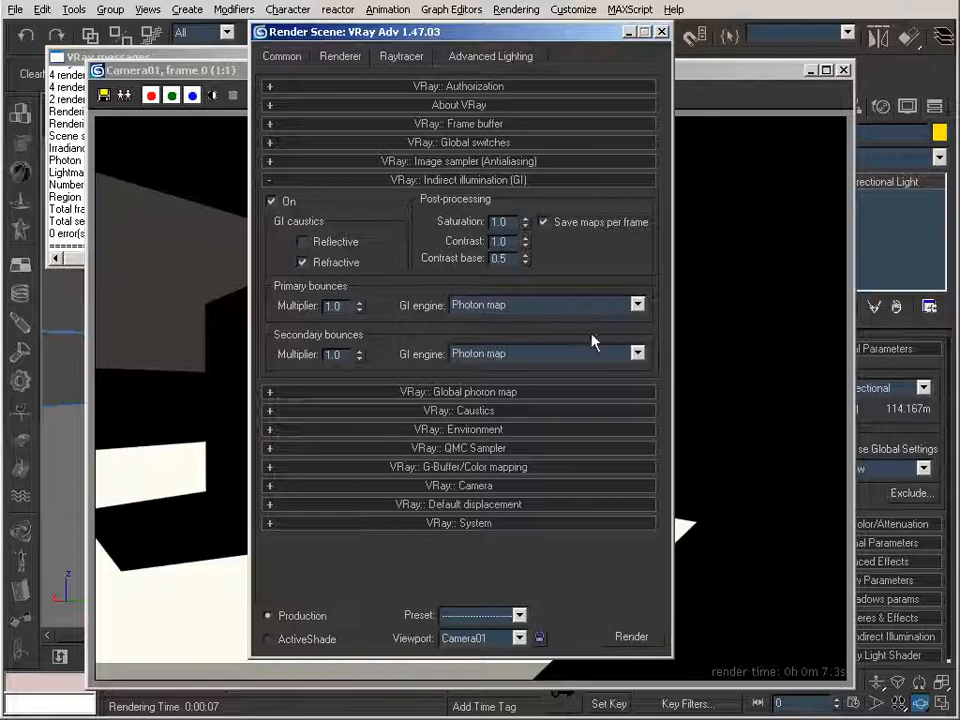
pyautogui.click(515, 305)
pyautogui.click(480, 332)
pyautogui.click(506, 355)
pyautogui.click(490, 382)
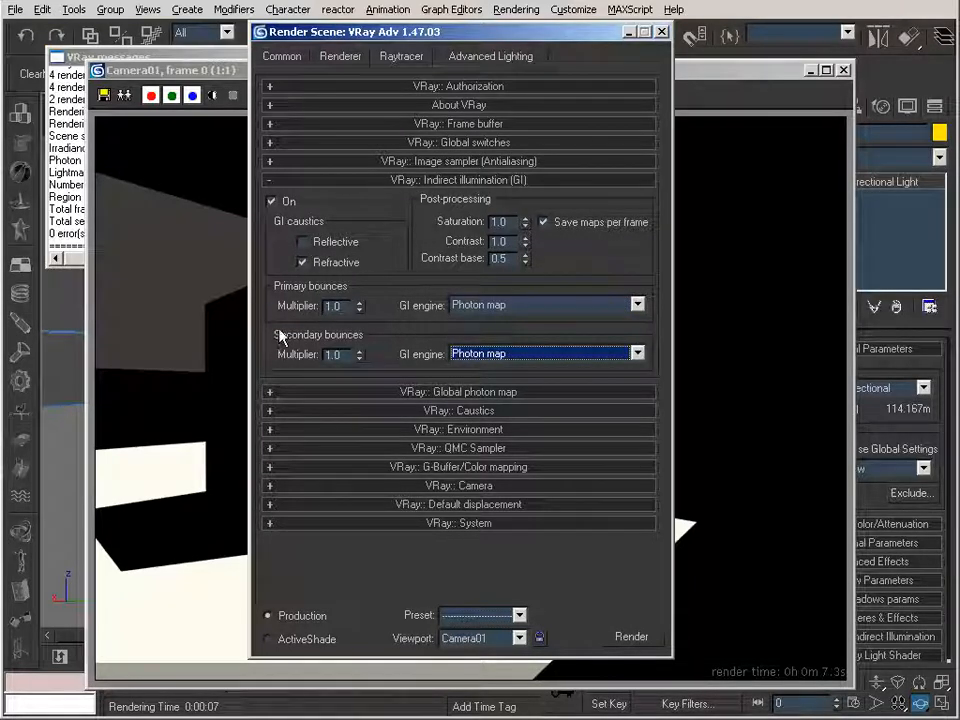
pyautogui.click(417, 184)
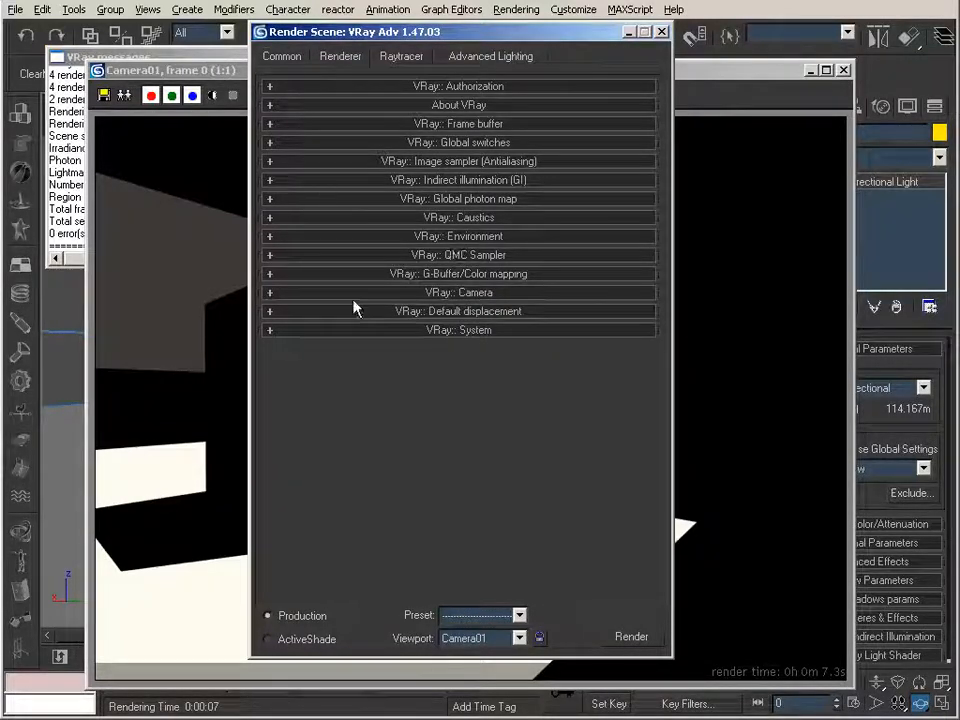
# Step: Check the diffuse subdivisions of Direct01 in the V-Ray light settings and render the Camera01 view with photon map GI
pyautogui.click(452, 330)
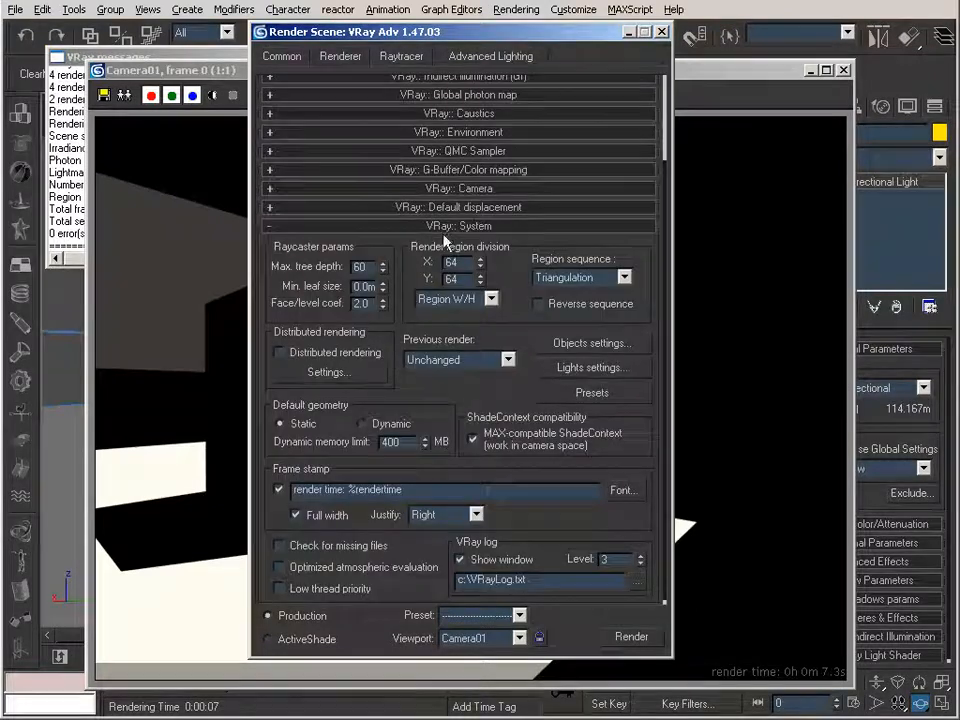
pyautogui.click(575, 368)
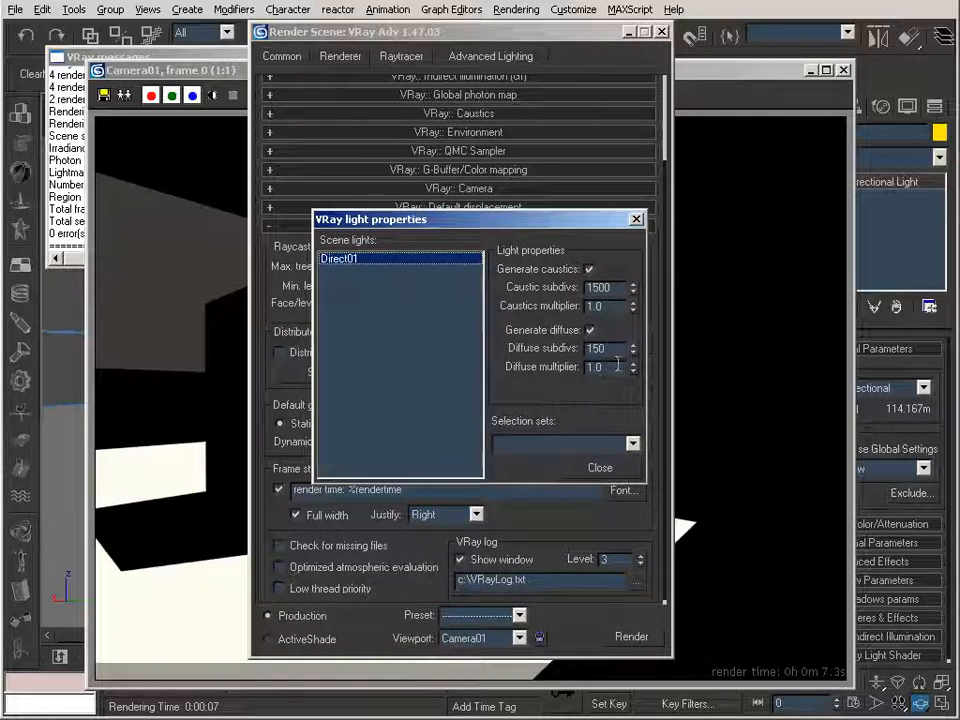
pyautogui.moveTo(620, 350); pyautogui.dragTo(556, 355)
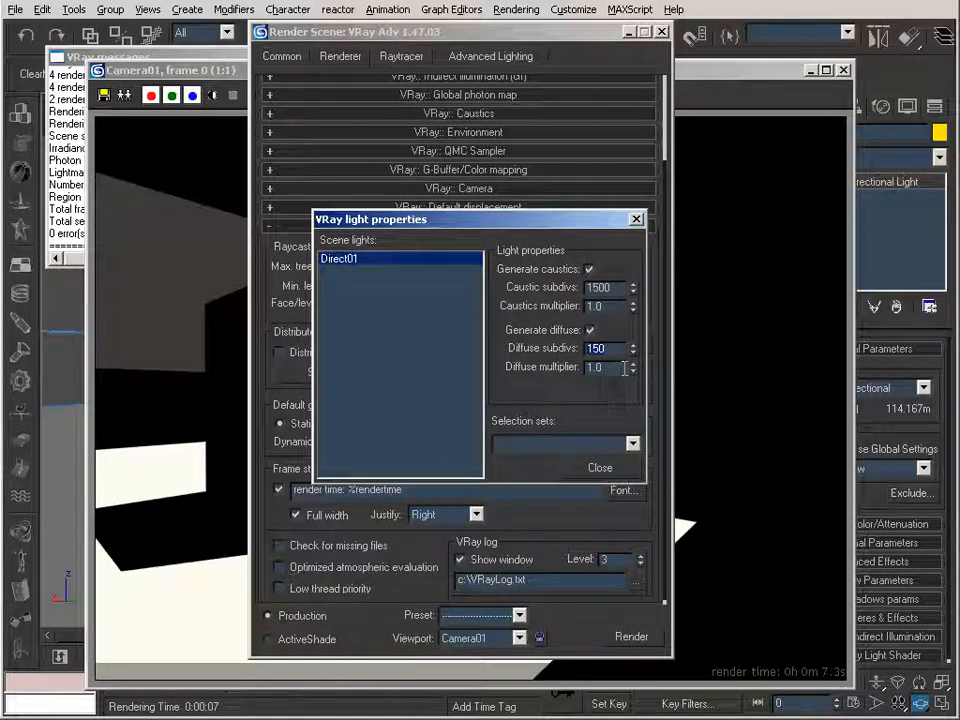
pyautogui.click(612, 347)
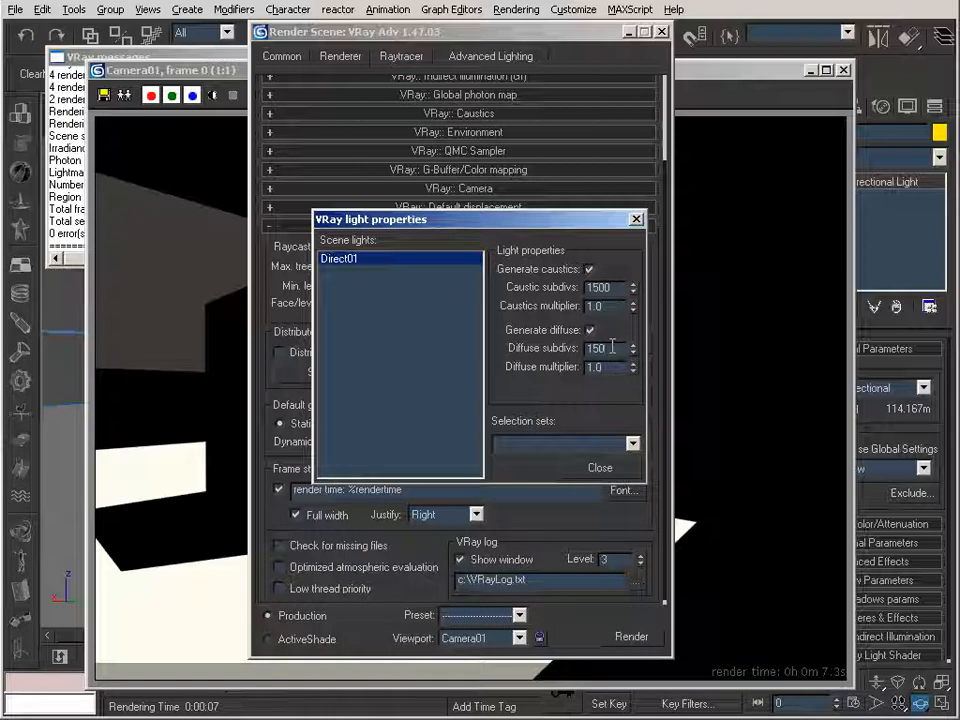
pyautogui.click(600, 467)
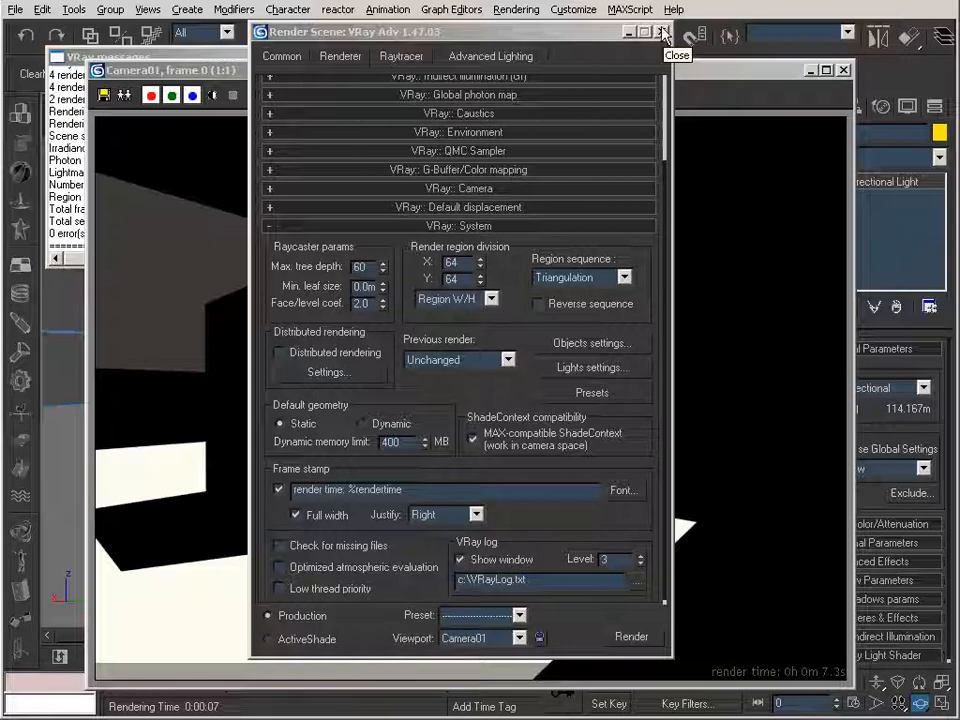
pyautogui.click(632, 639)
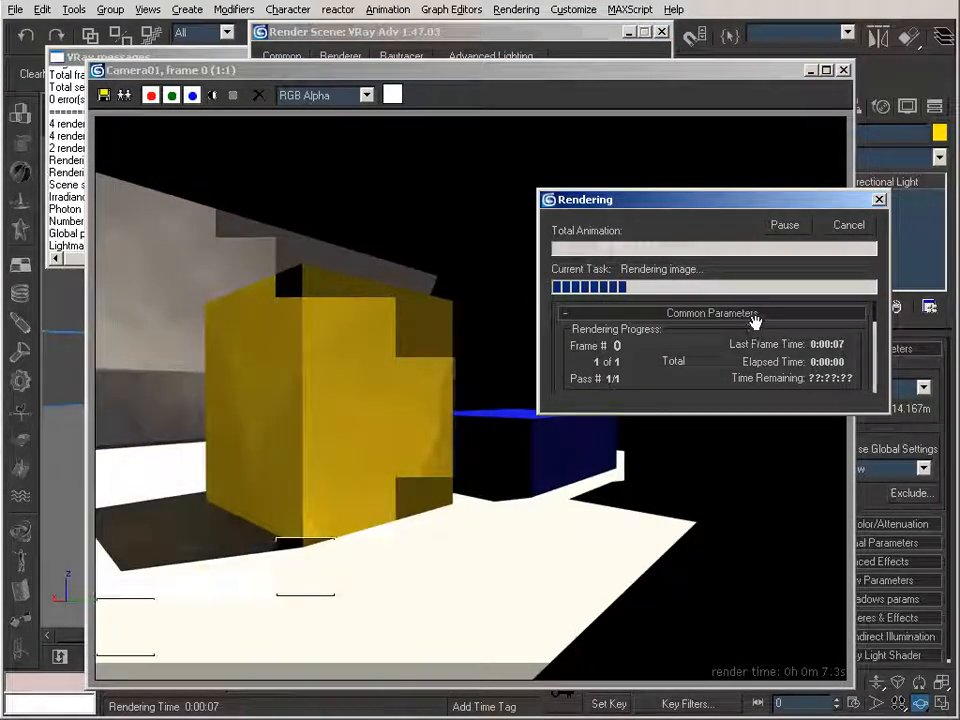
pyautogui.click(555, 84)
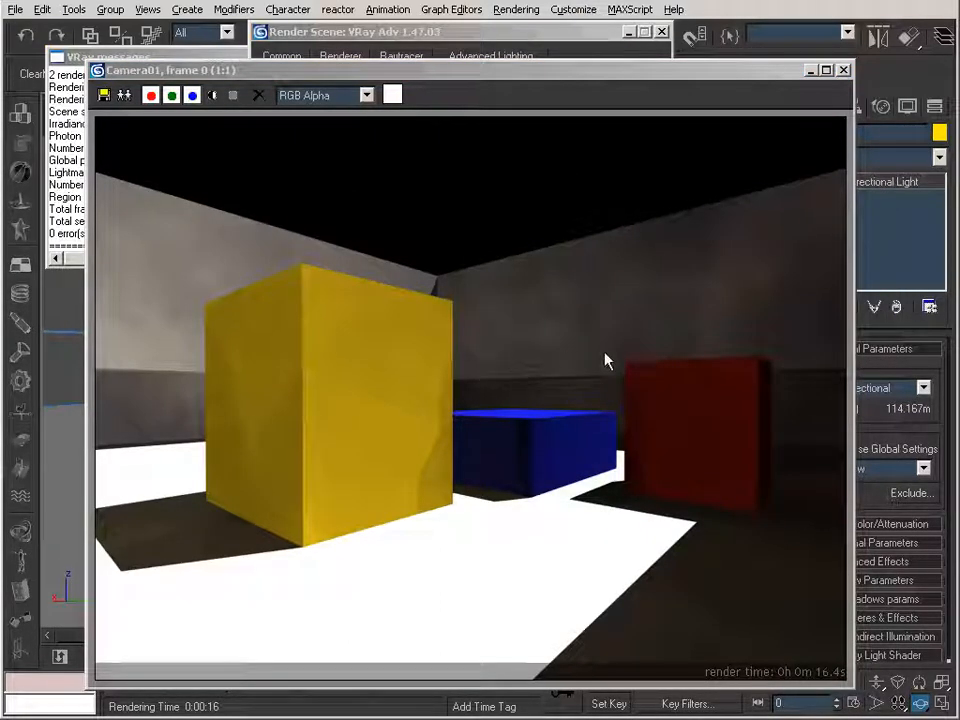
# Step: Set V-Ray color mapping to Exponential with a dark multiplier of 2.0 and render the Camera01 view
pyautogui.click(404, 28)
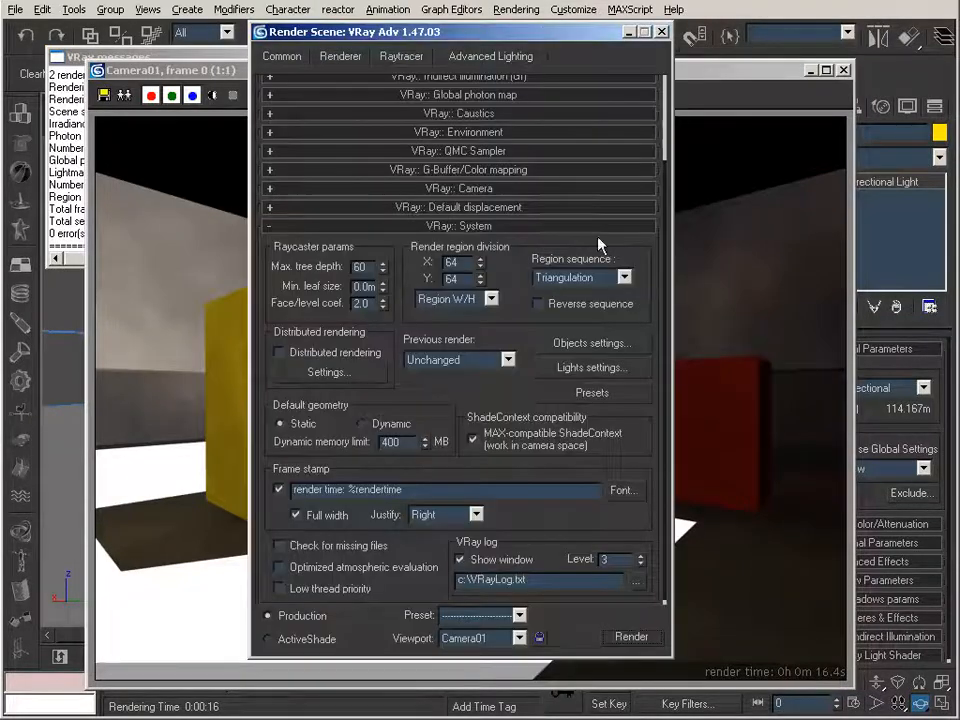
pyautogui.click(478, 225)
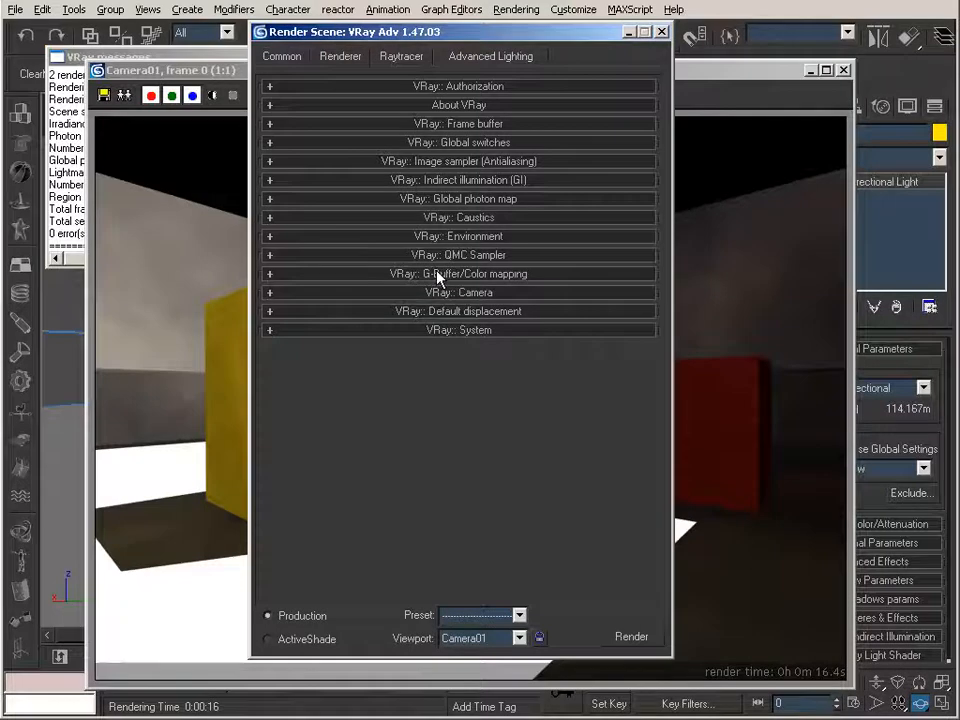
pyautogui.click(440, 274)
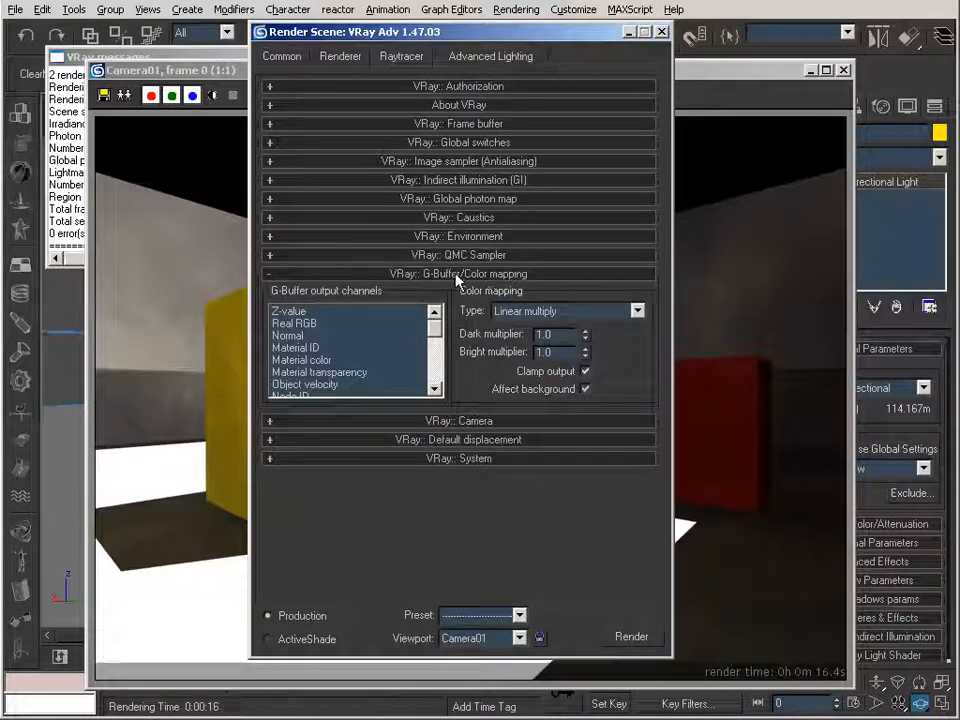
pyautogui.click(581, 313)
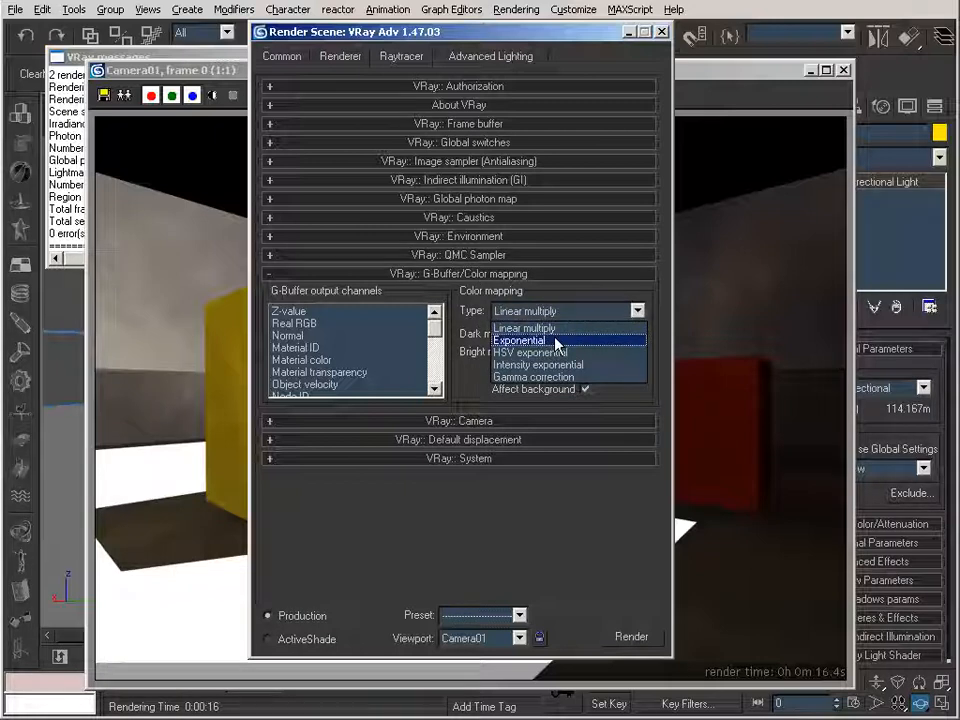
pyautogui.click(553, 340)
pyautogui.click(557, 335)
pyautogui.doubleClick(557, 335)
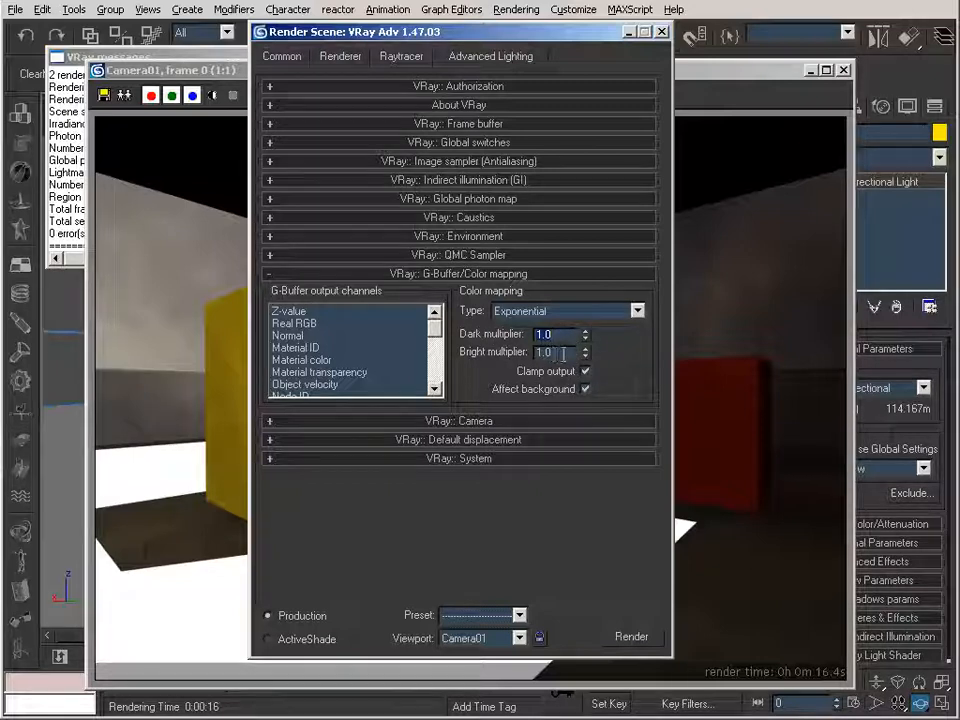
pyautogui.write('2')
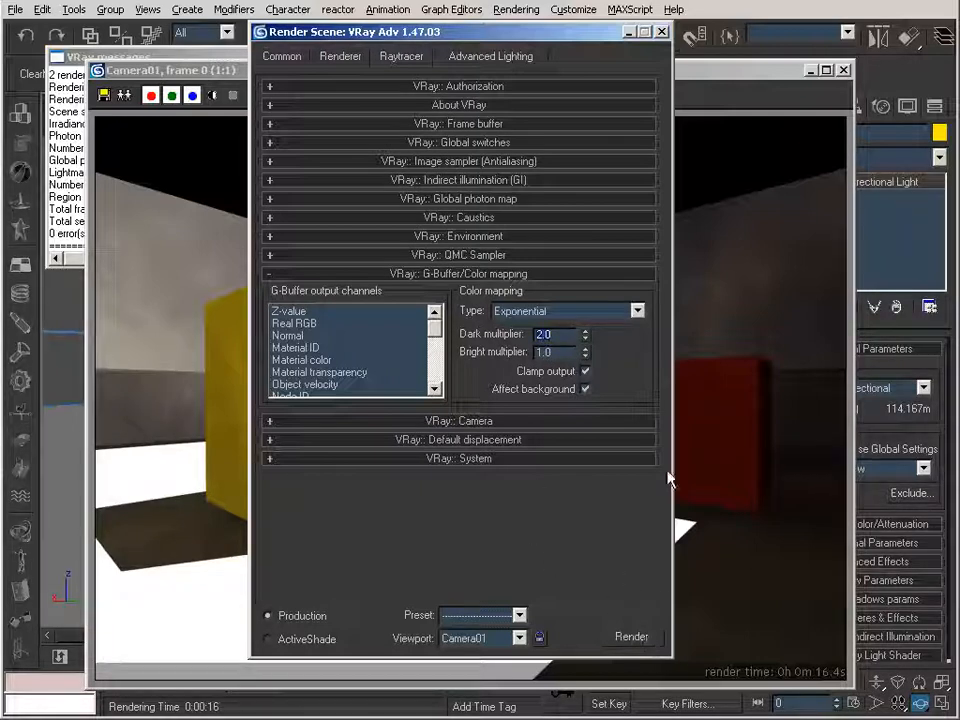
pyautogui.click(632, 637)
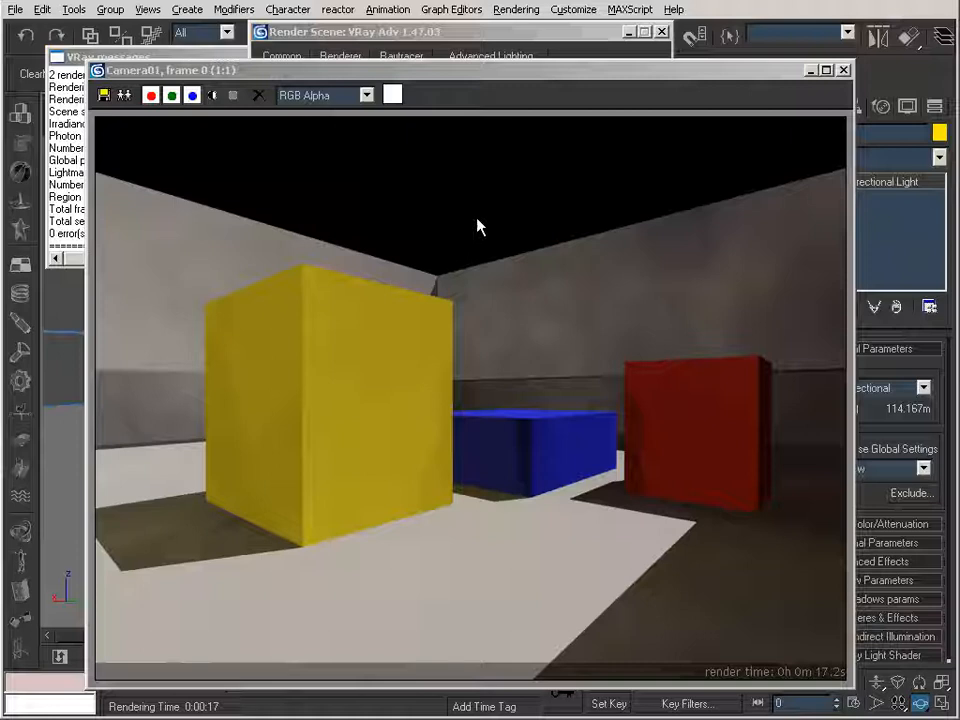
# Step: Raise the diffuse subdivisions of Direct01 to 900 in the V-Ray light settings and render the Camera01 view again
pyautogui.click(491, 38)
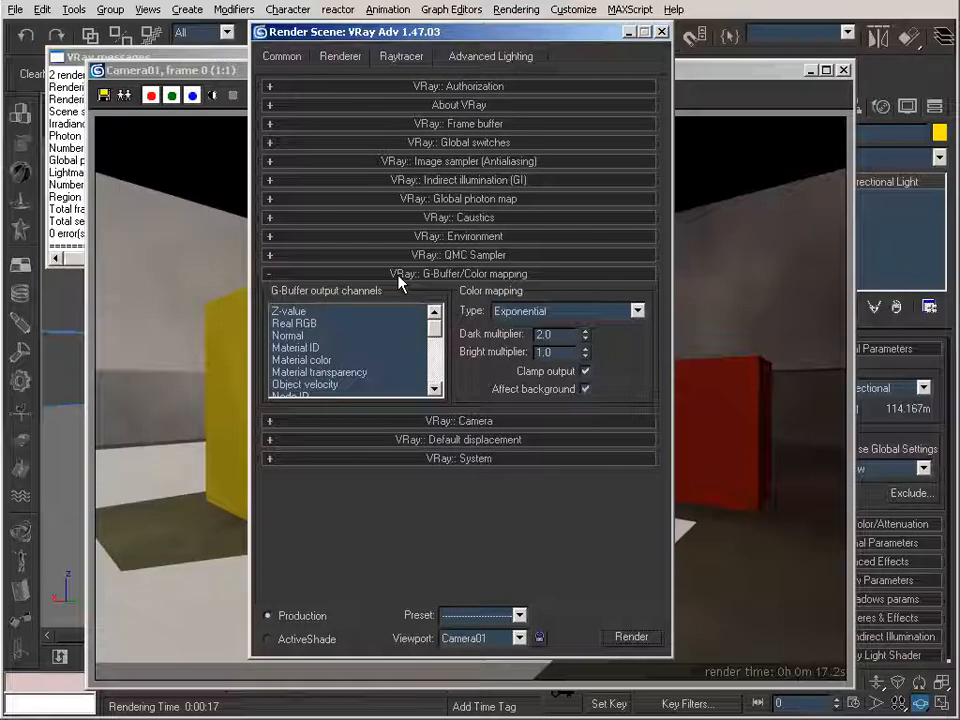
pyautogui.click(400, 275)
pyautogui.click(439, 333)
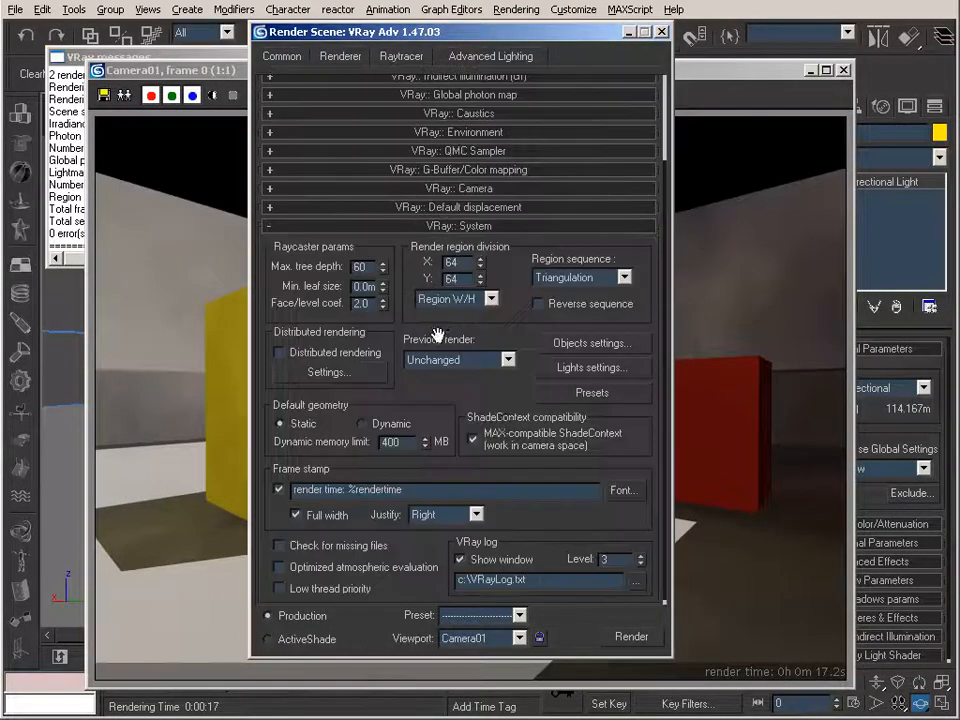
pyautogui.click(586, 370)
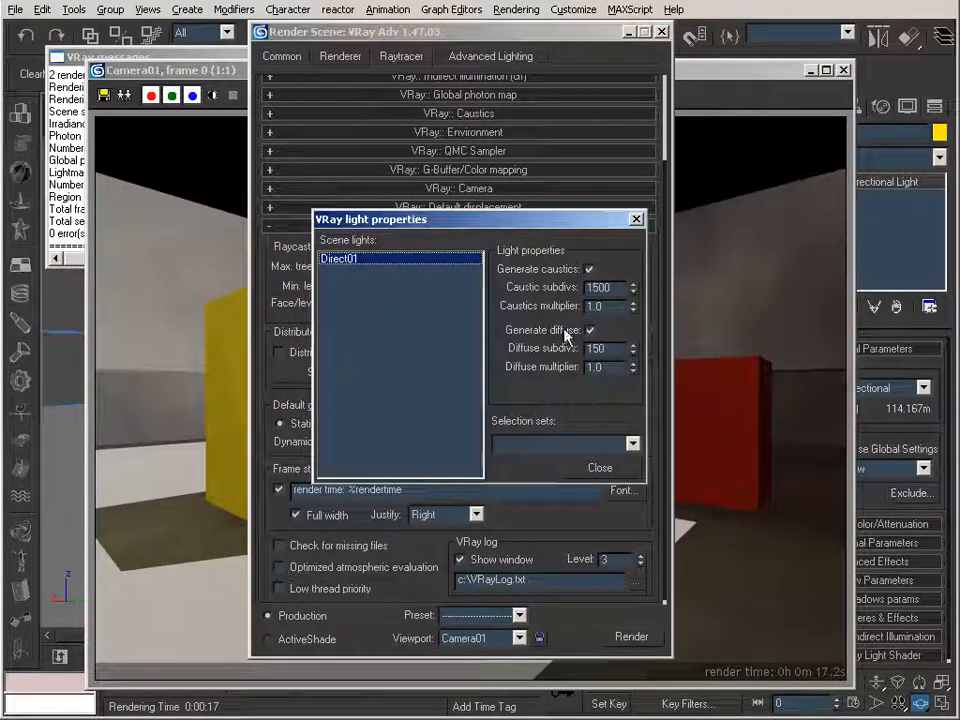
pyautogui.doubleClick(617, 347)
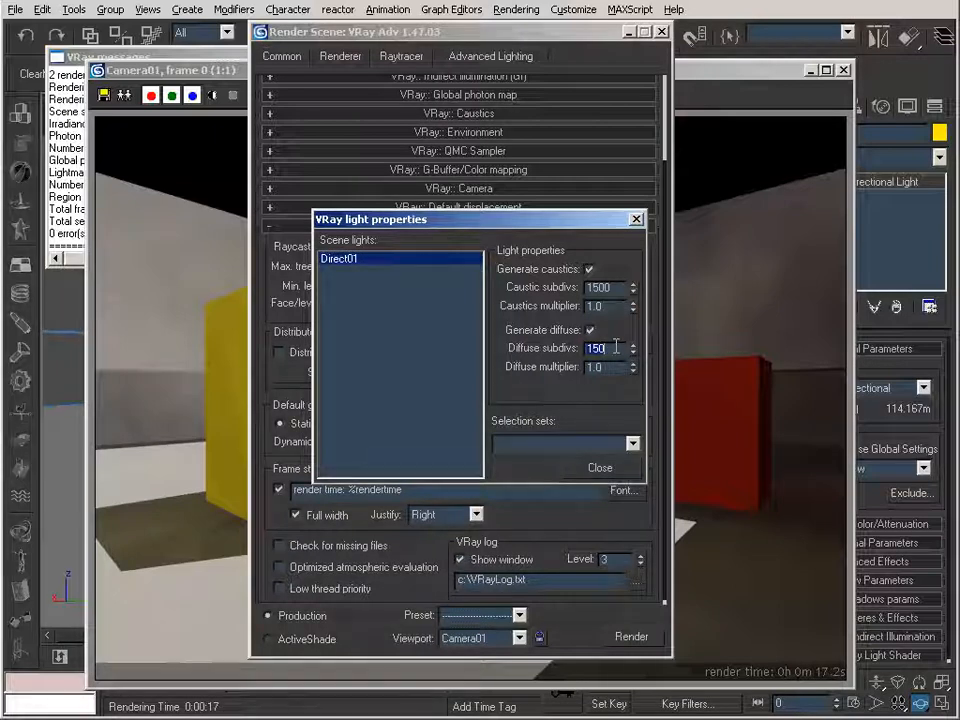
pyautogui.write('900')
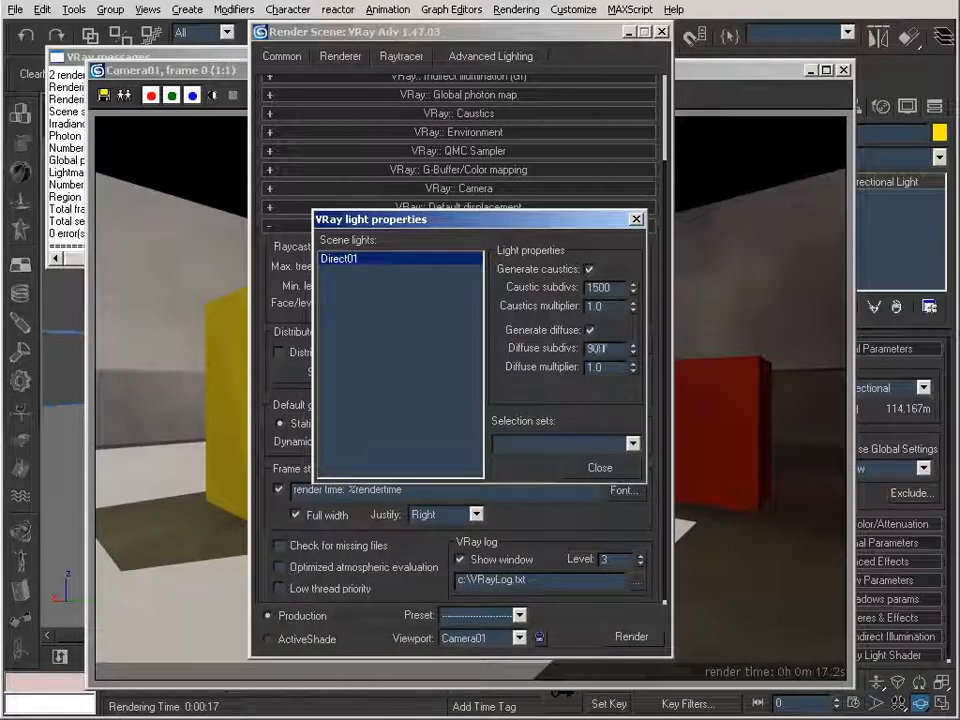
pyautogui.press('Return')
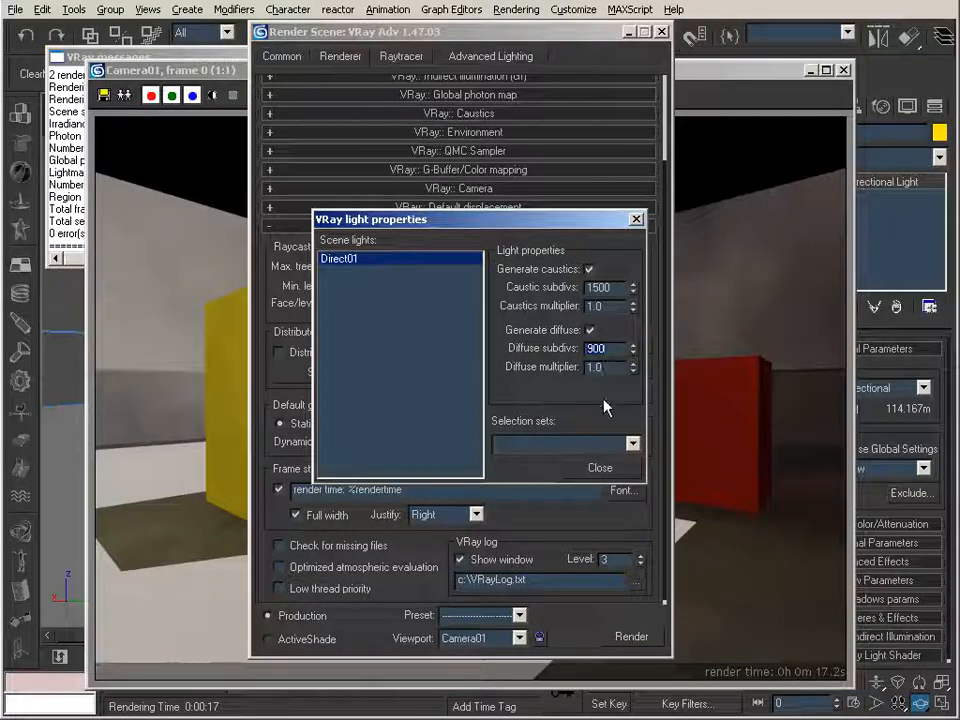
pyautogui.click(601, 470)
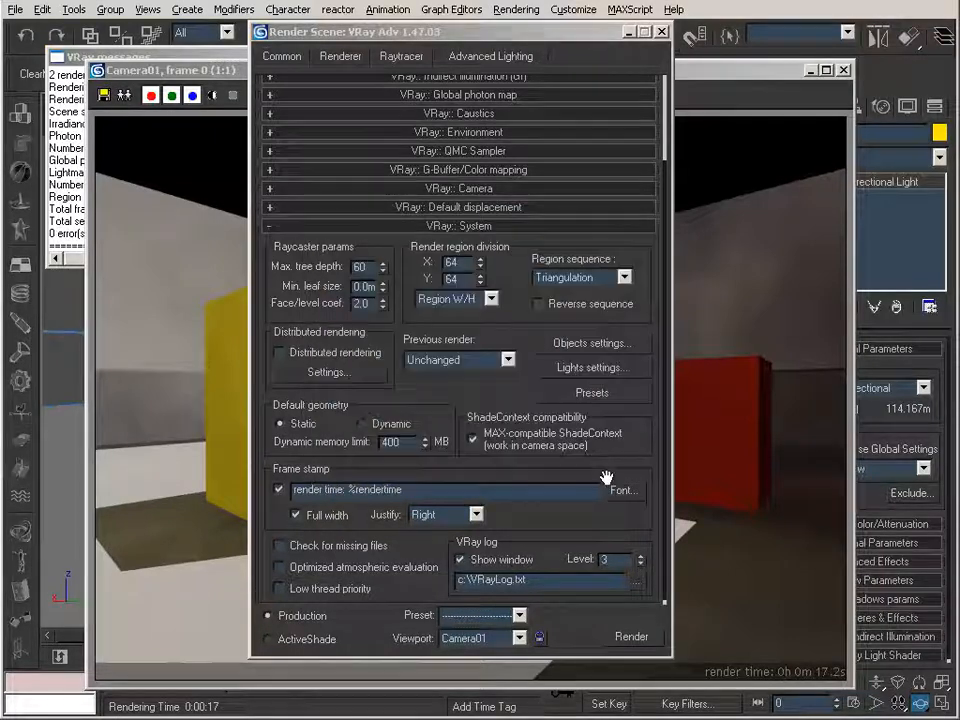
pyautogui.click(635, 641)
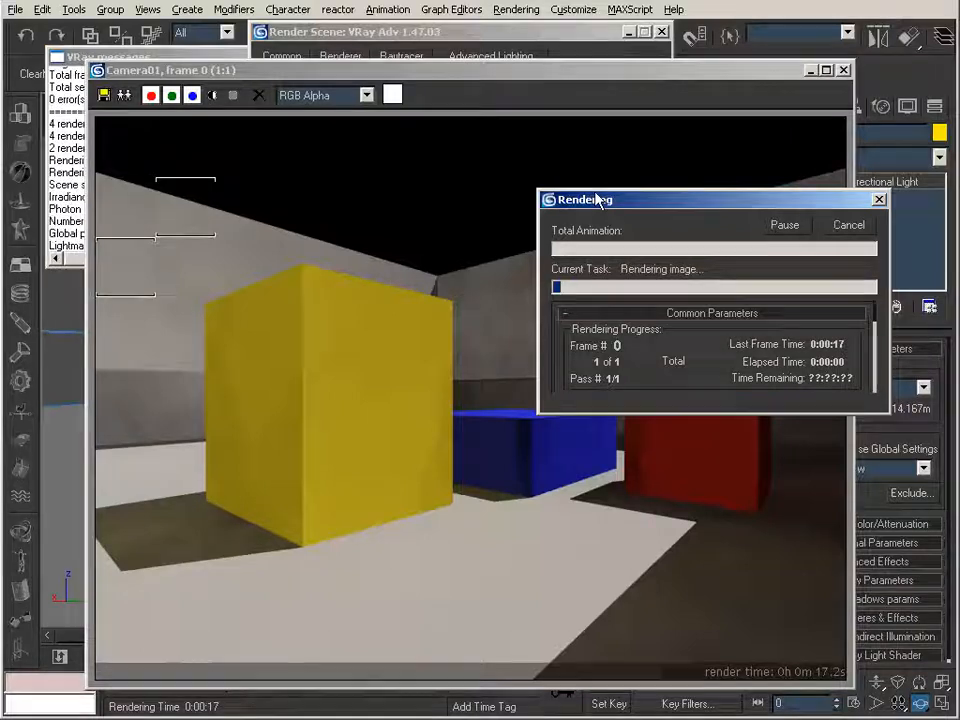
pyautogui.click(485, 70)
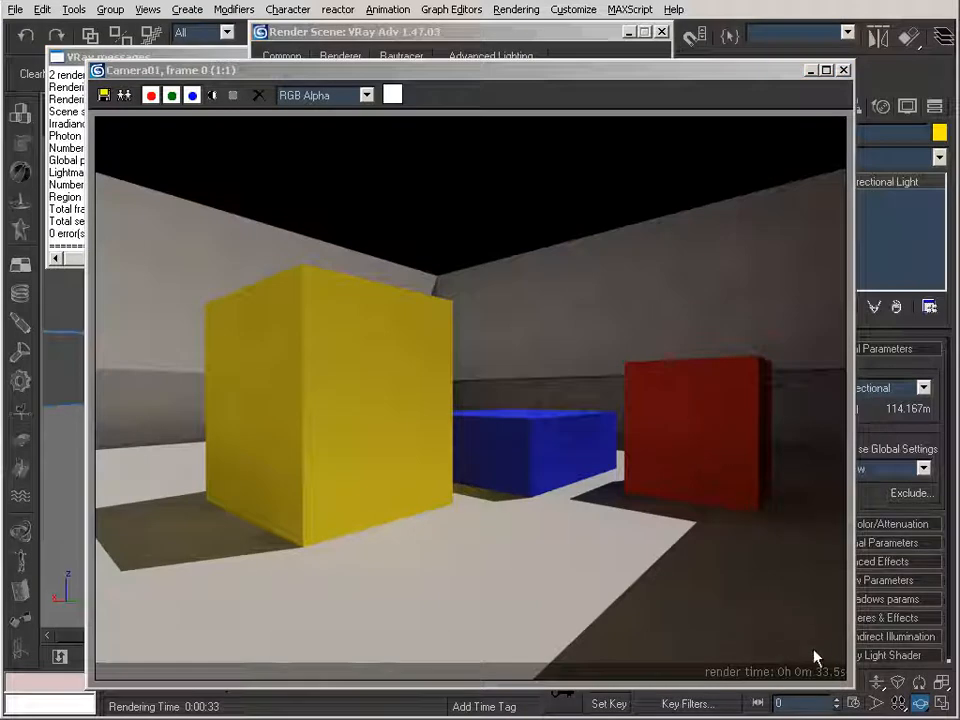
# Step: Set the global photon map bounces to 30, render the Camera01 view, and return to the photon map settings
pyautogui.click(522, 40)
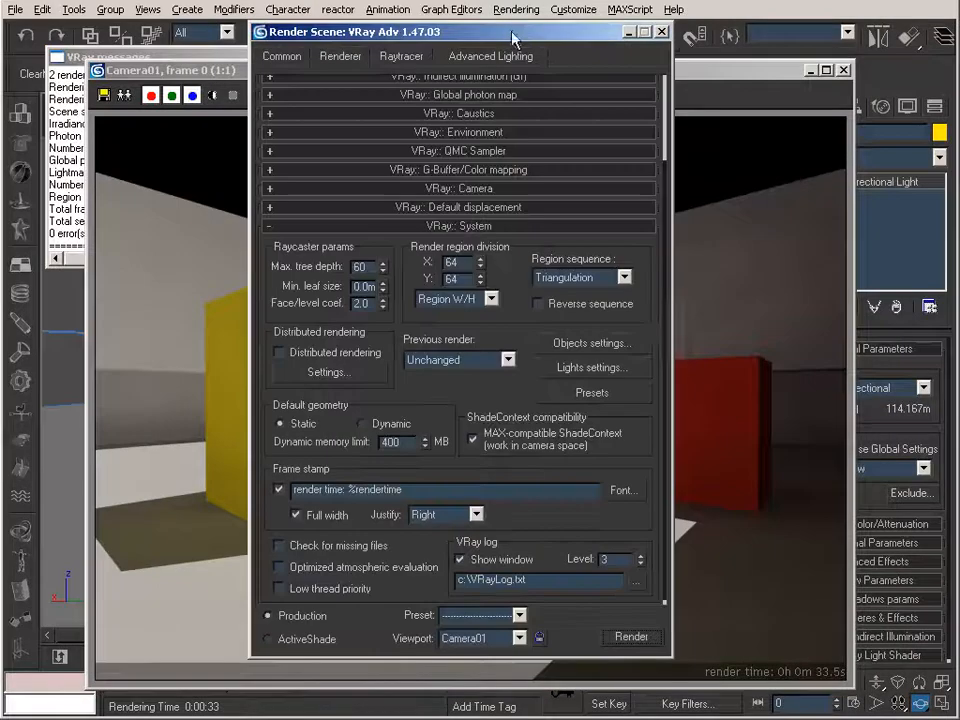
pyautogui.click(560, 229)
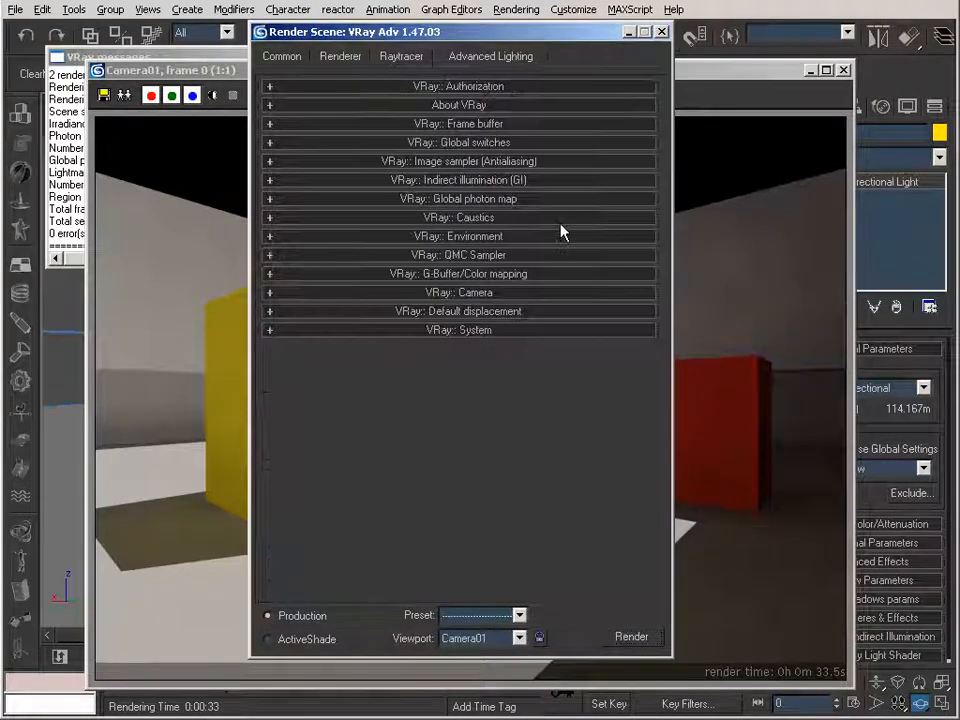
pyautogui.click(476, 196)
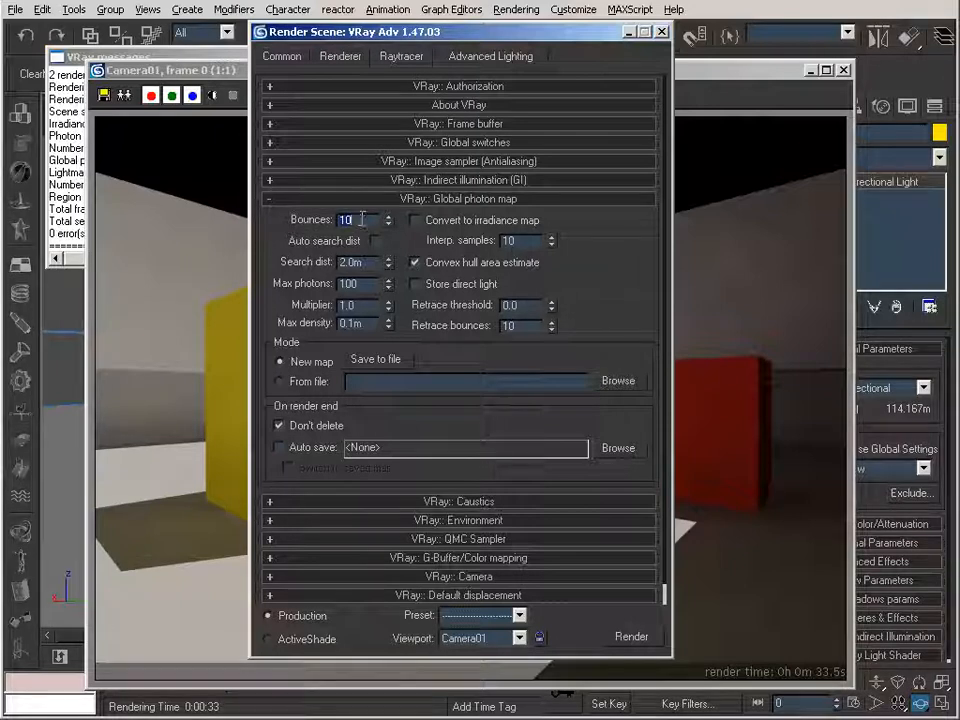
pyautogui.write('3')
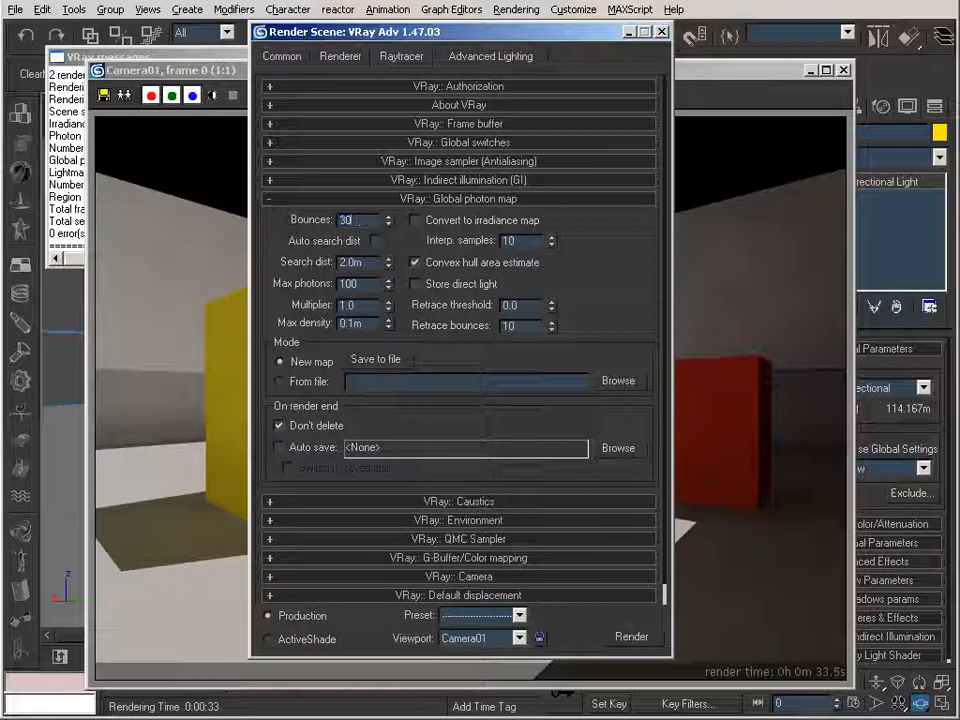
pyautogui.click(632, 637)
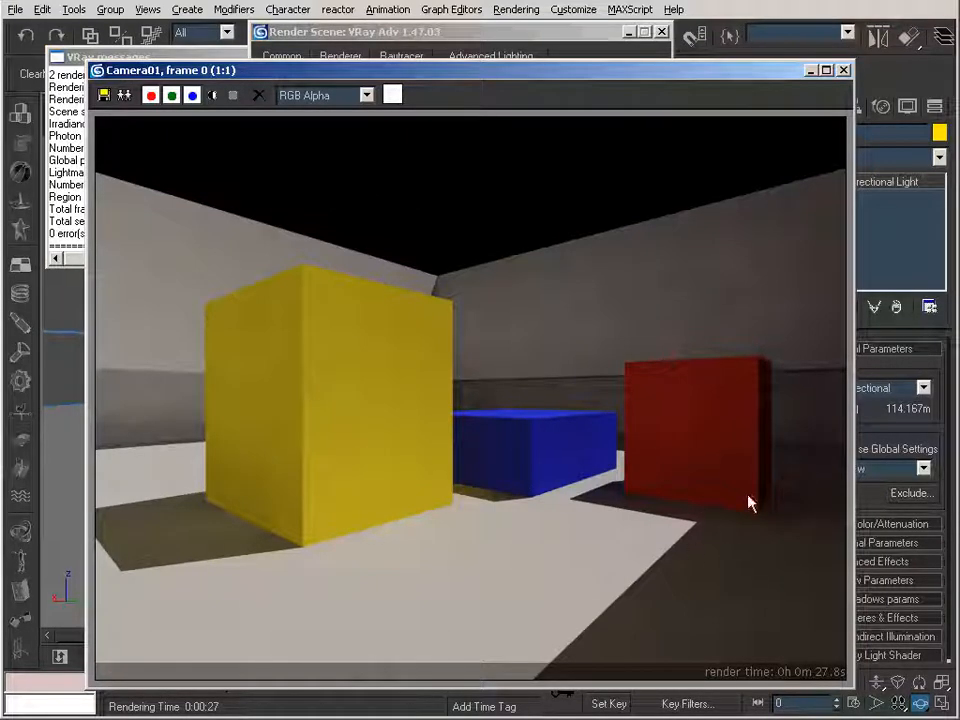
pyautogui.click(476, 34)
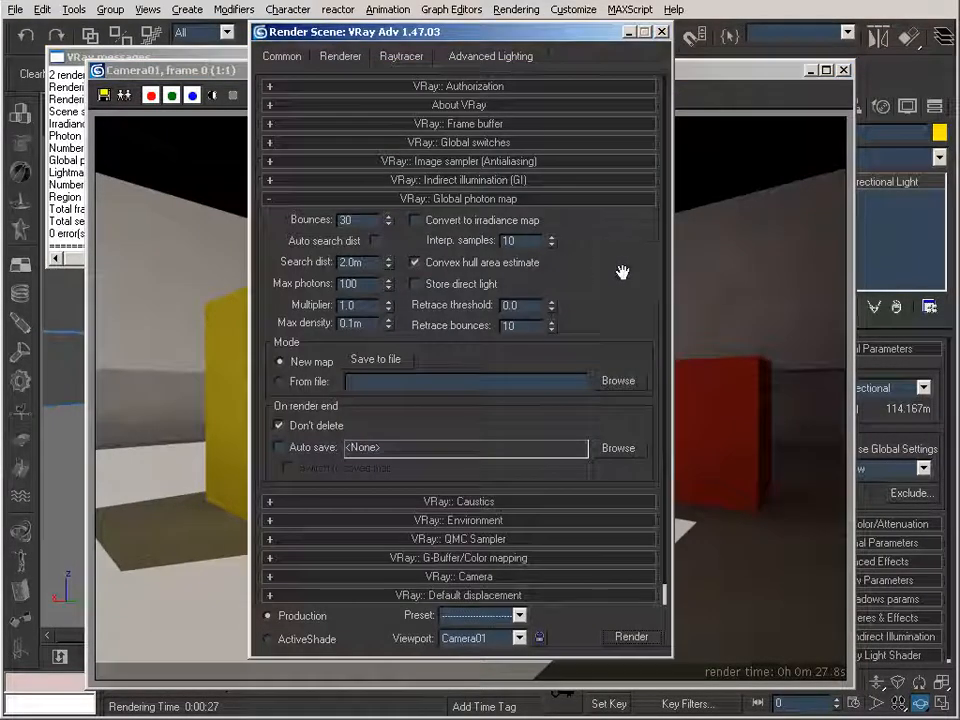
pyautogui.doubleClick(377, 222)
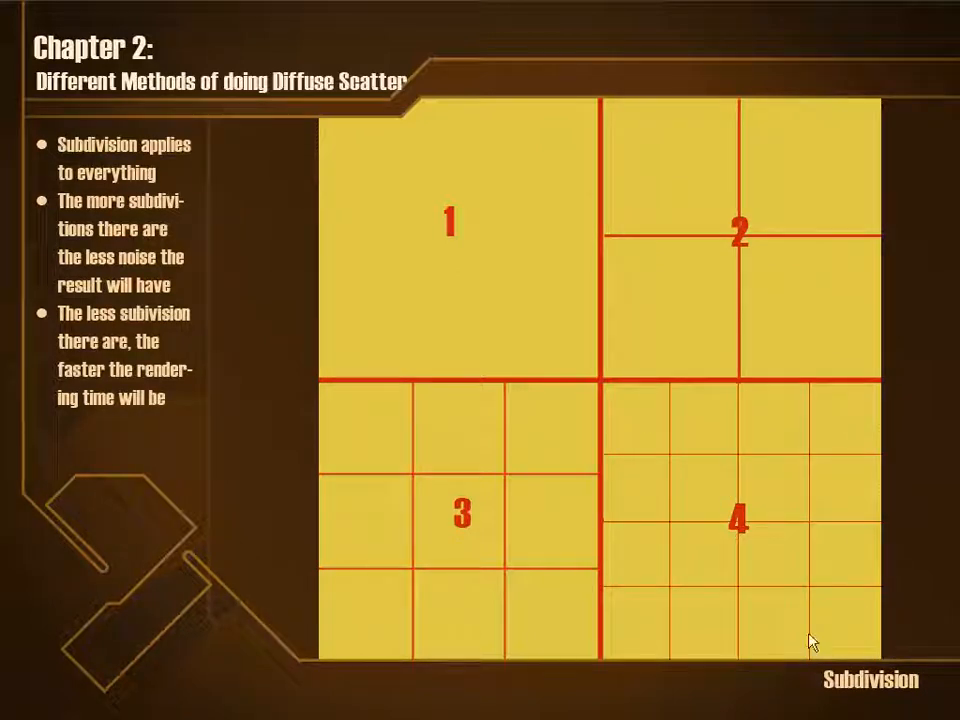
pyautogui.click(826, 494)
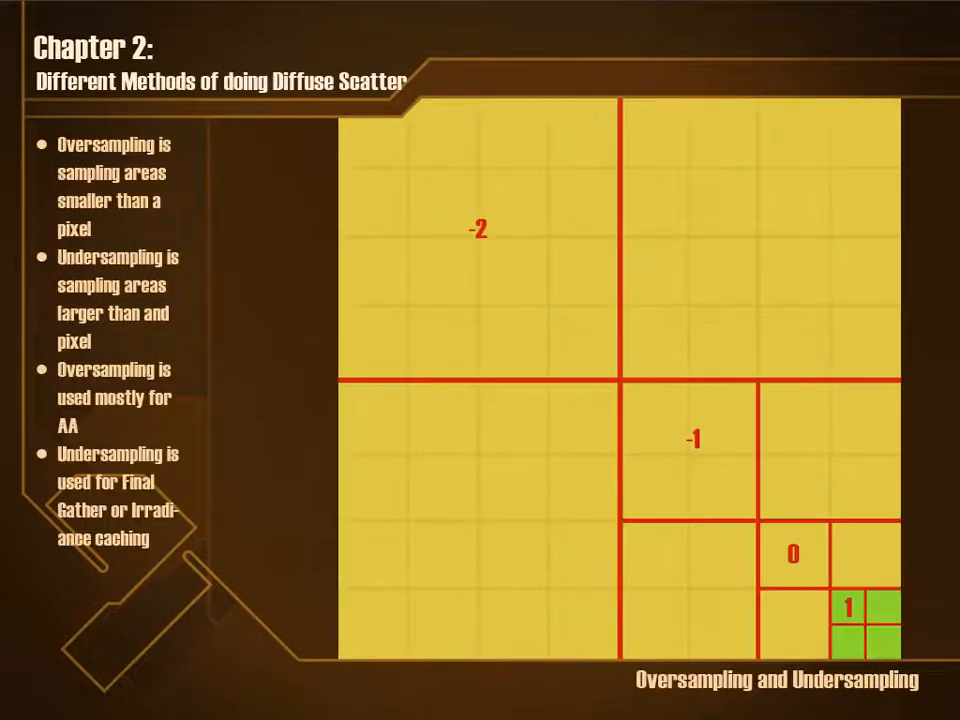
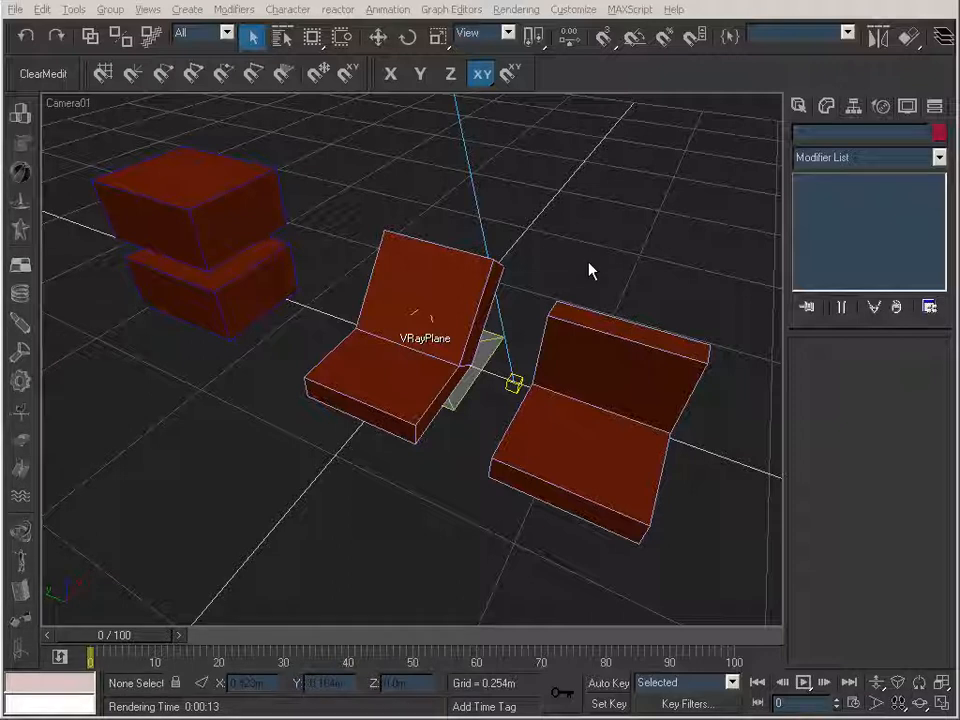
# Step: Open the V-Ray render settings for the red chair scene and set the Fixed rate image sampler's subdivisions to 1
pyautogui.click(523, 13)
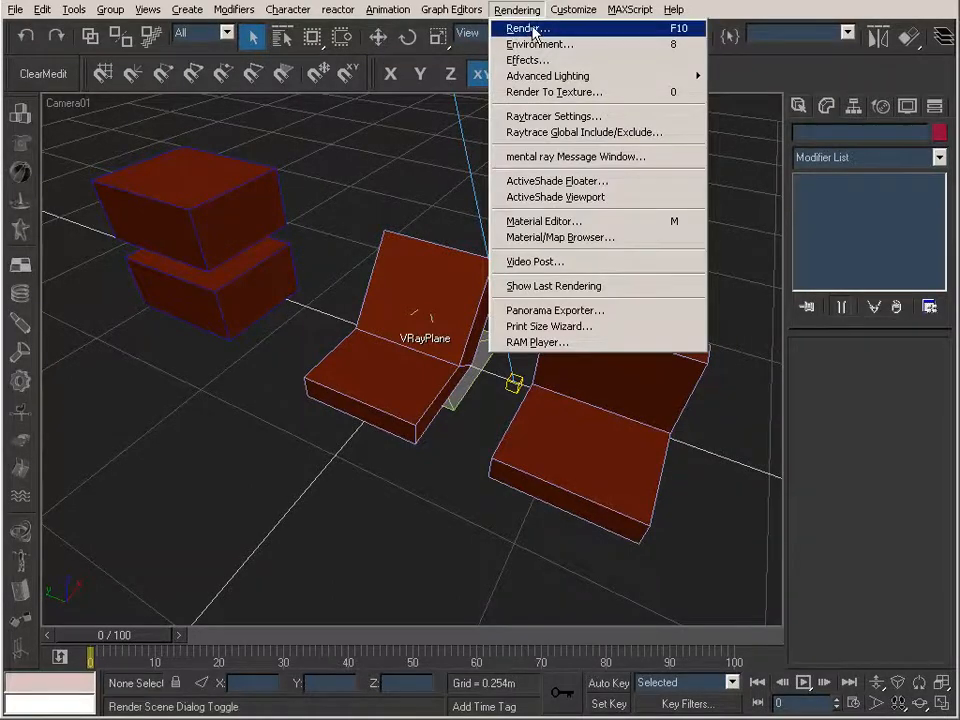
pyautogui.click(533, 33)
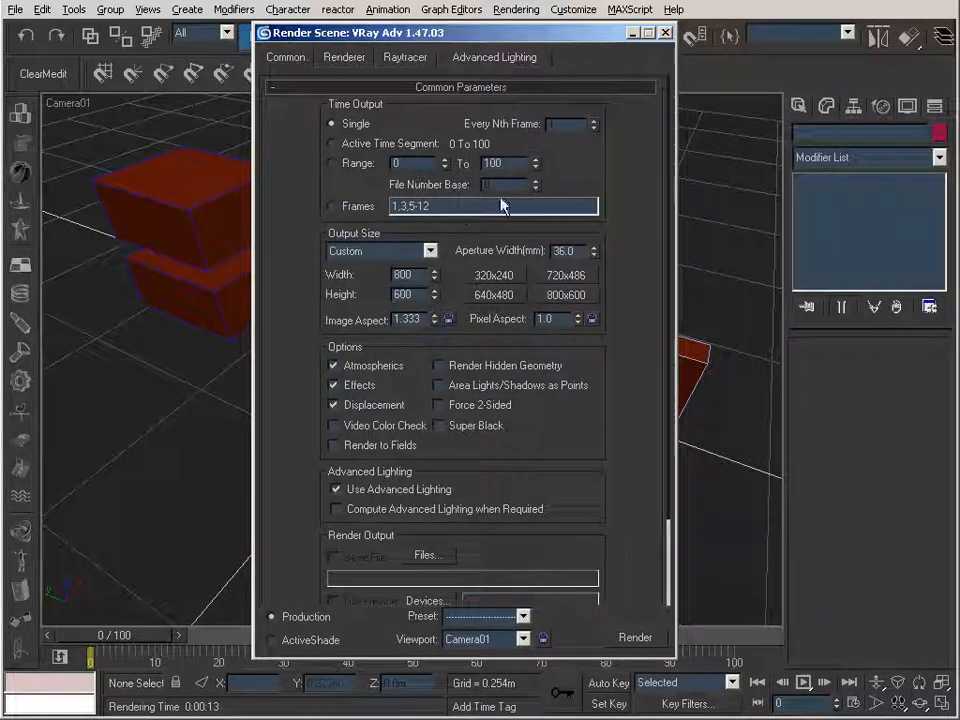
pyautogui.click(357, 60)
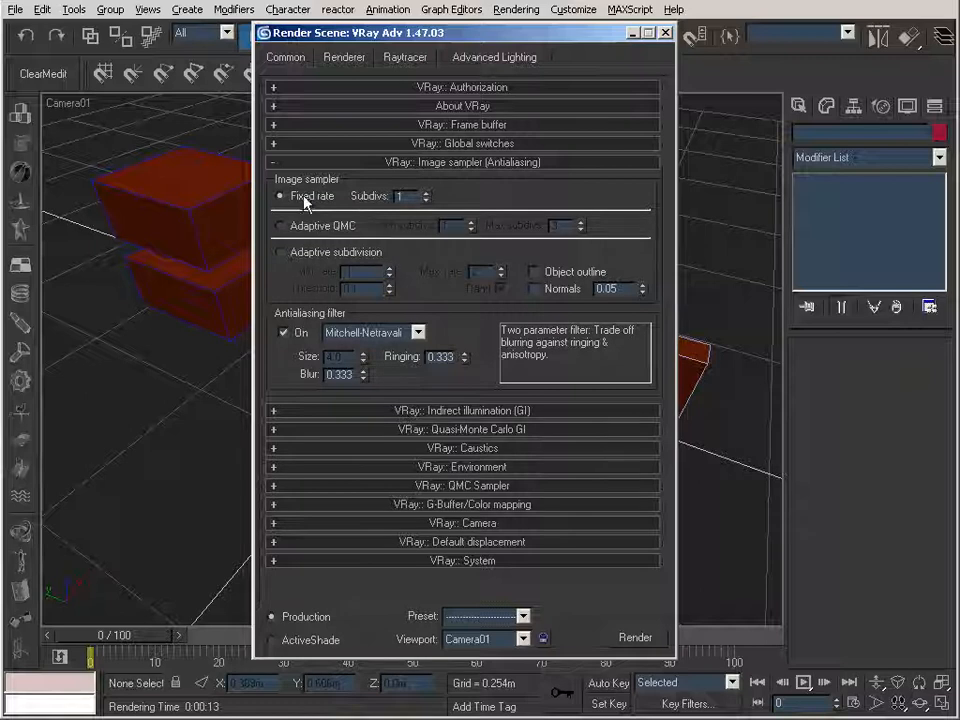
pyautogui.doubleClick(399, 197)
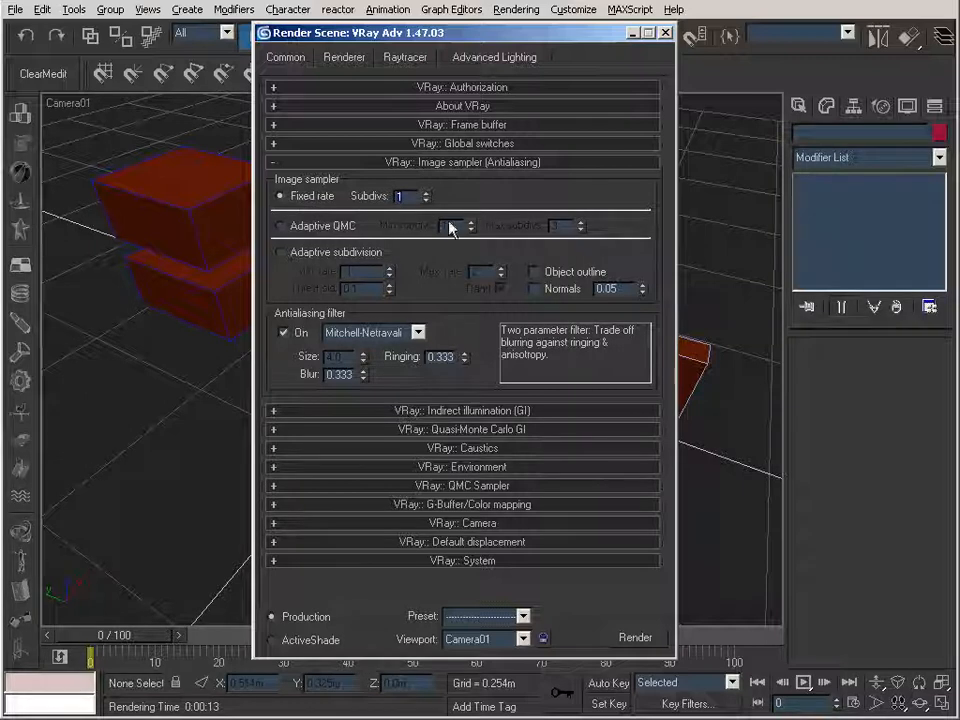
pyautogui.write('1')
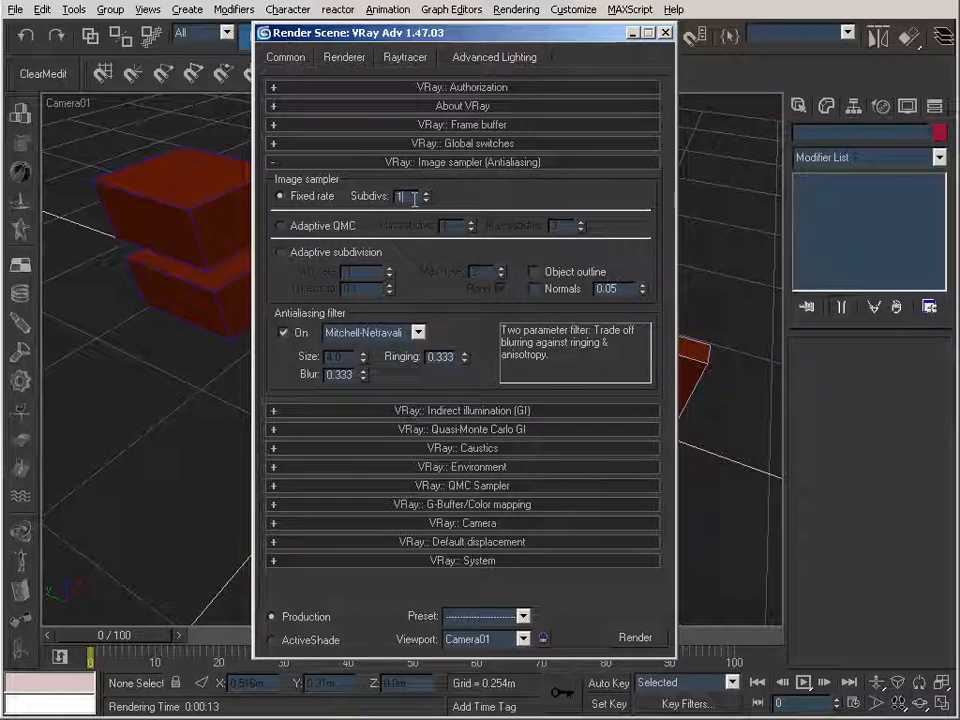
pyautogui.click(429, 163)
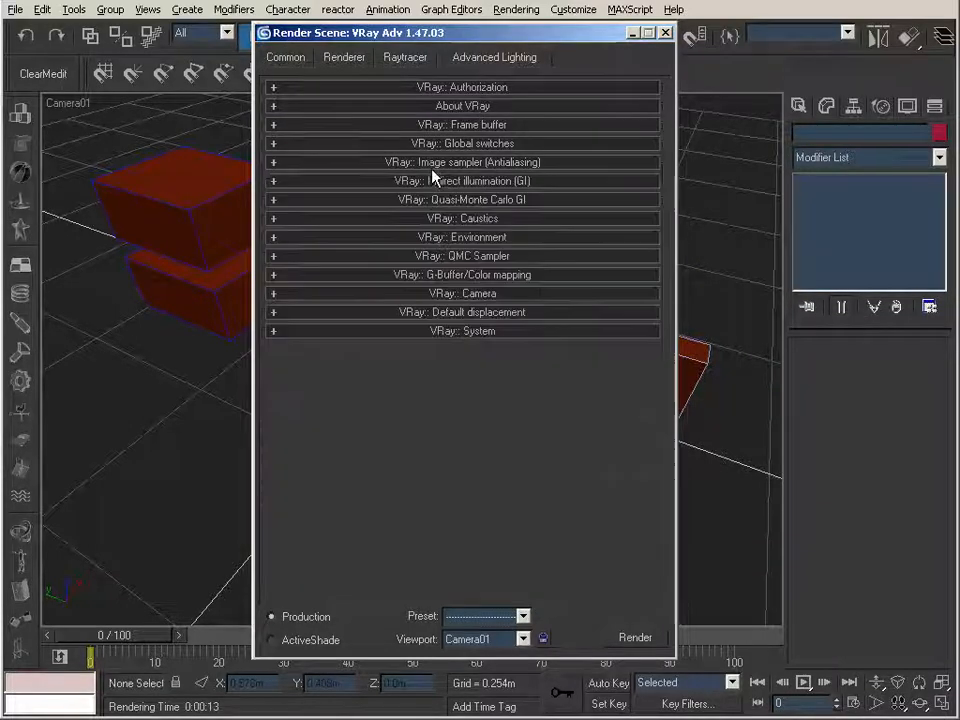
# Step: Choose Quasi-Monte Carlo as the GI engine for both primary and secondary bounces in the indirect illumination settings
pyautogui.click(464, 183)
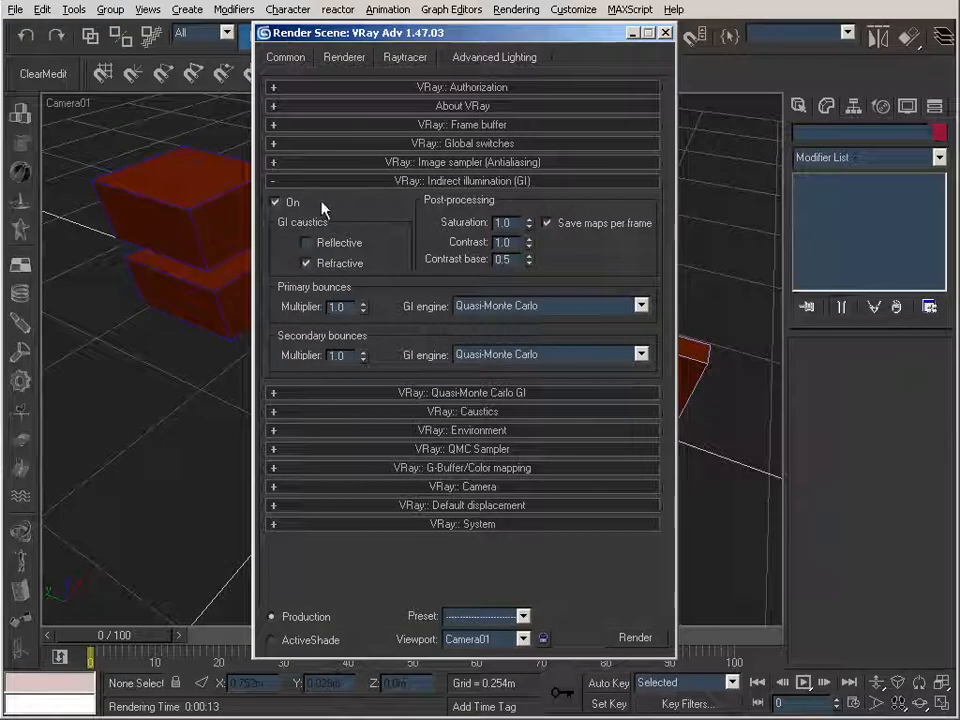
pyautogui.click(504, 310)
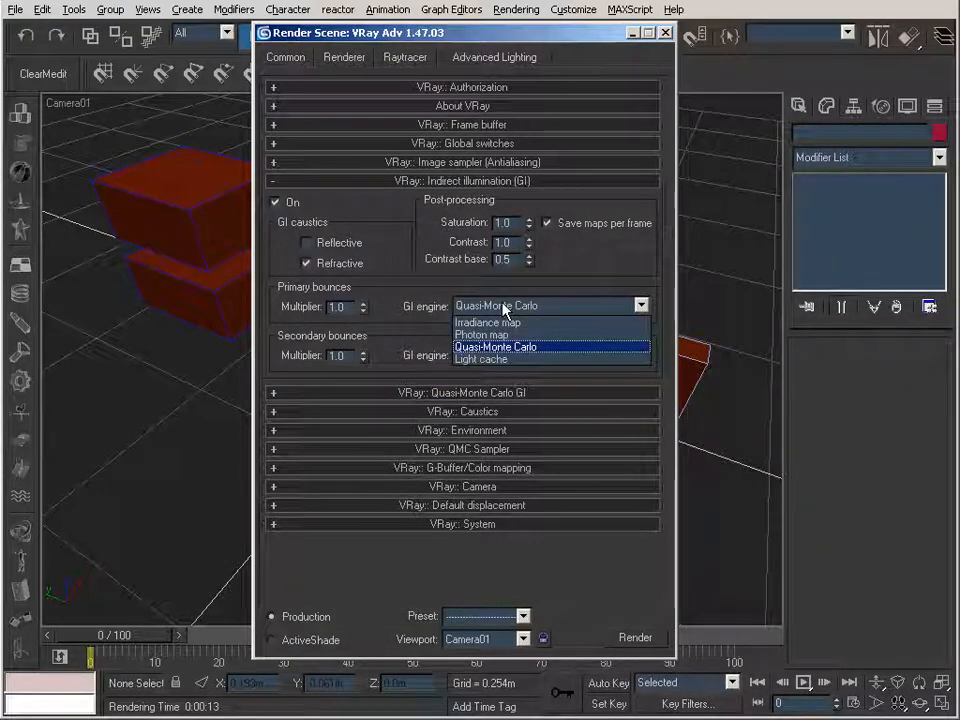
pyautogui.click(500, 346)
pyautogui.click(524, 356)
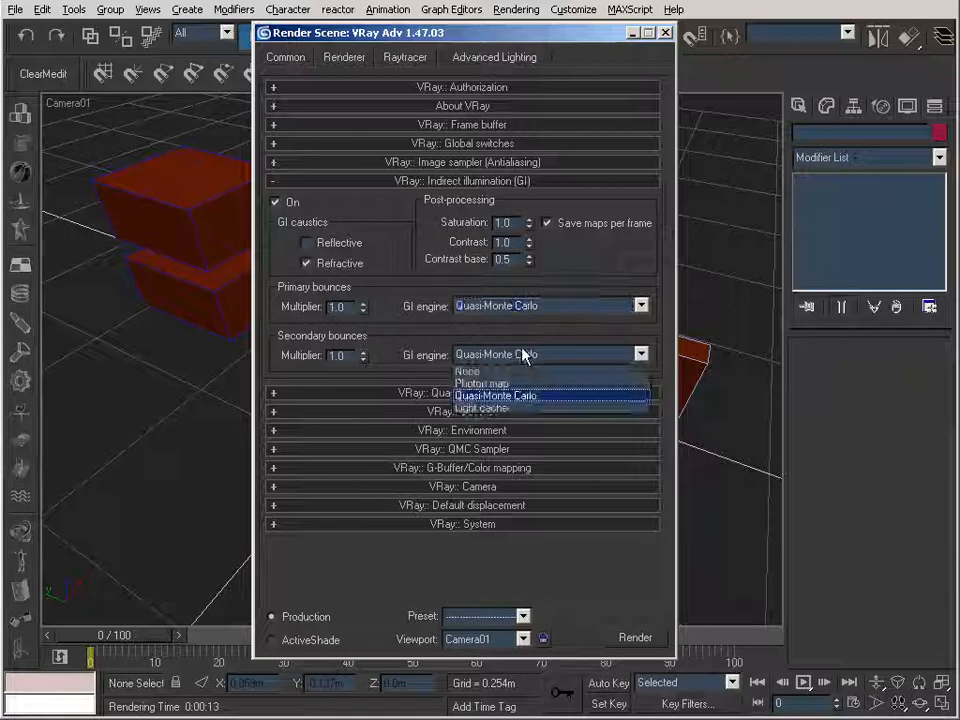
pyautogui.click(522, 355)
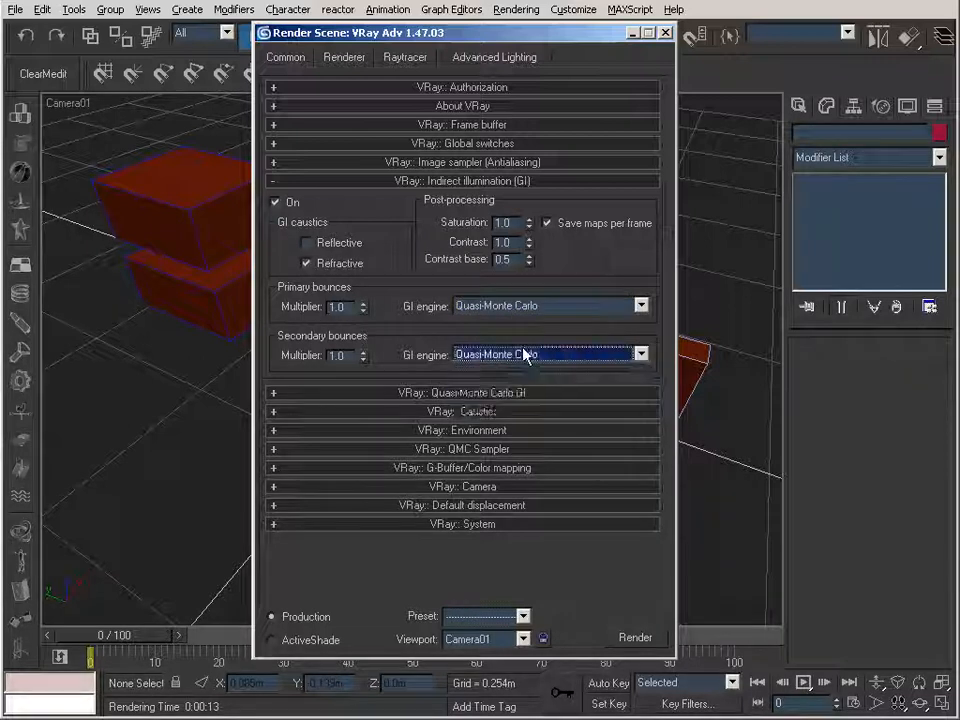
# Step: Examine the subdivisions and secondary bounces in the Quasi-Monte Carlo GI settings
pyautogui.click(458, 395)
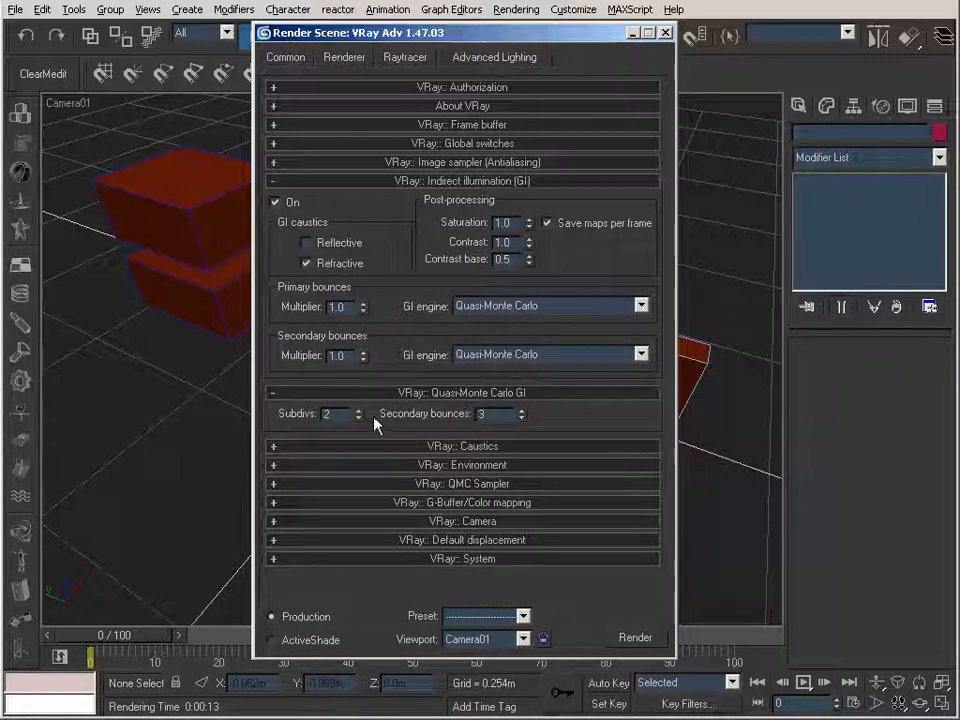
pyautogui.doubleClick(327, 414)
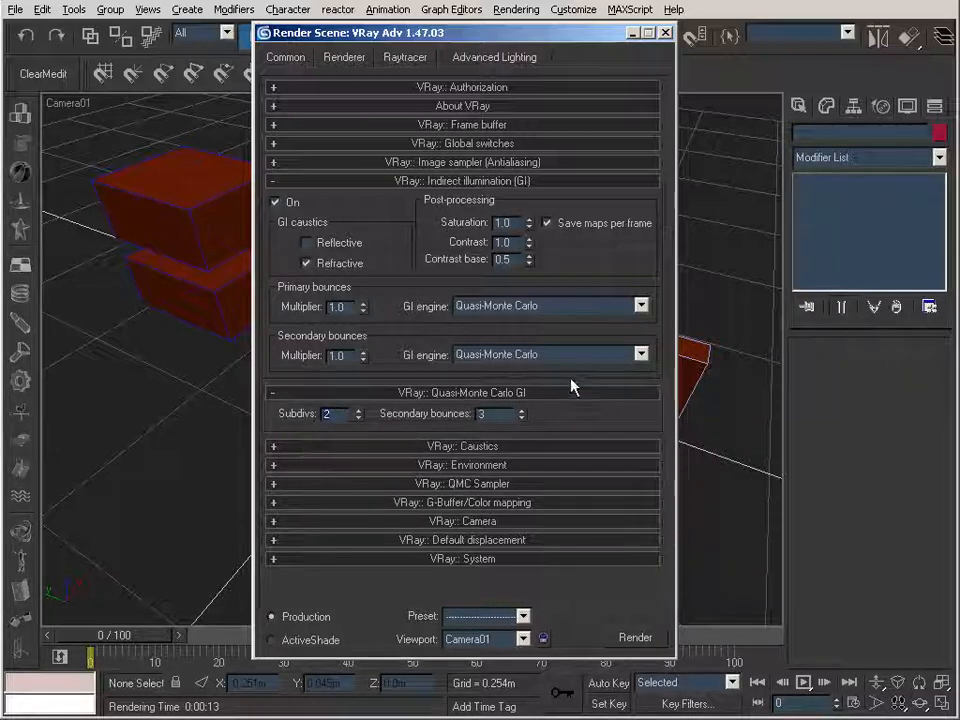
pyautogui.click(476, 413)
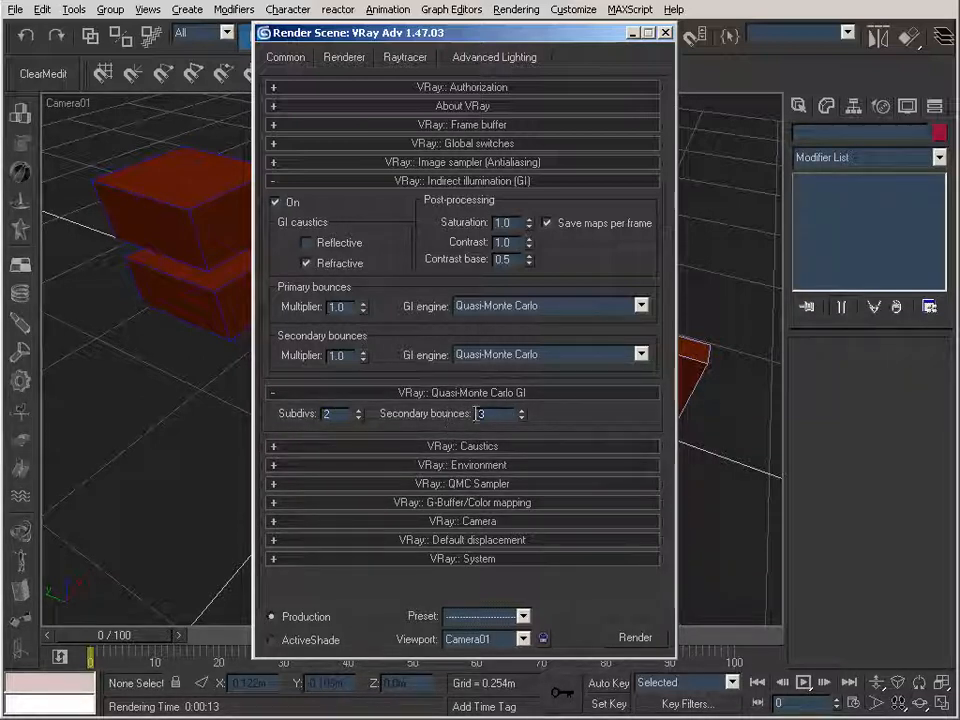
pyautogui.doubleClick(330, 414)
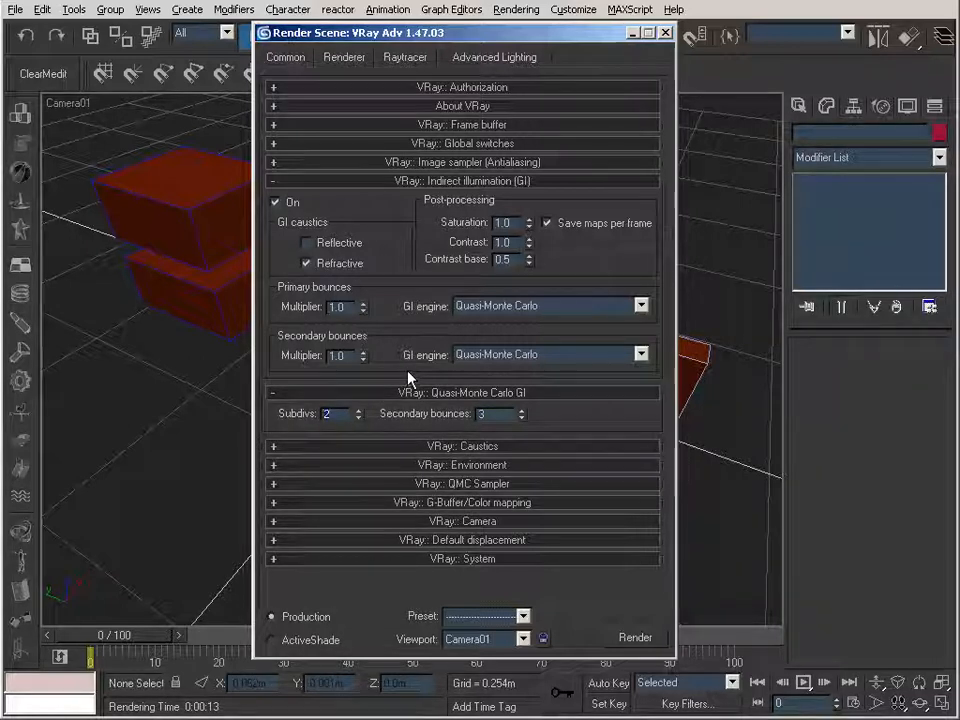
pyautogui.click(343, 417)
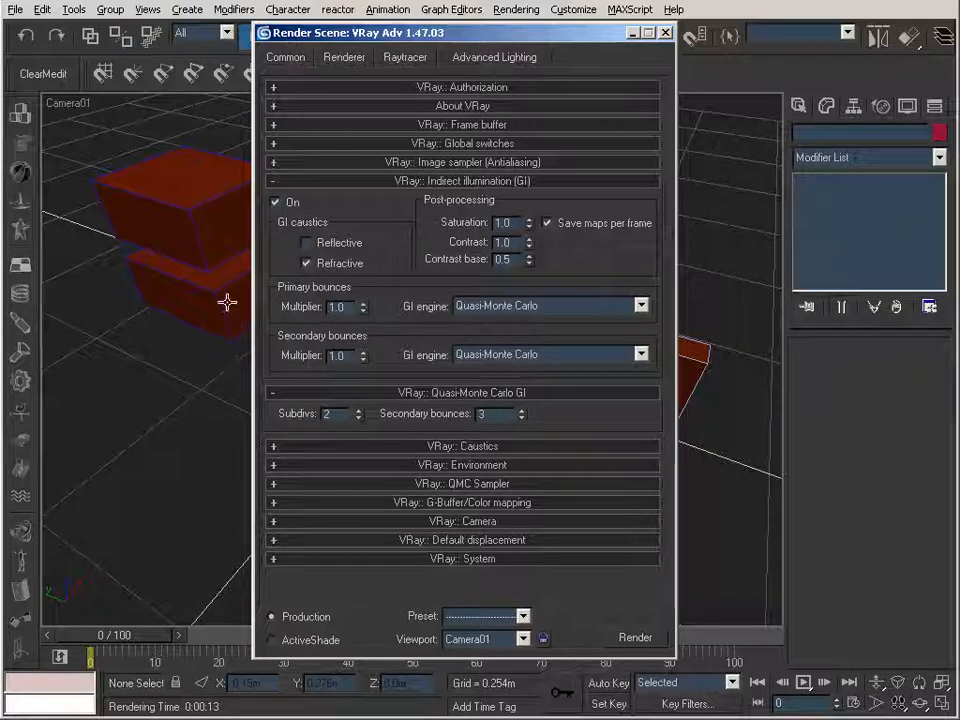
pyautogui.click(395, 181)
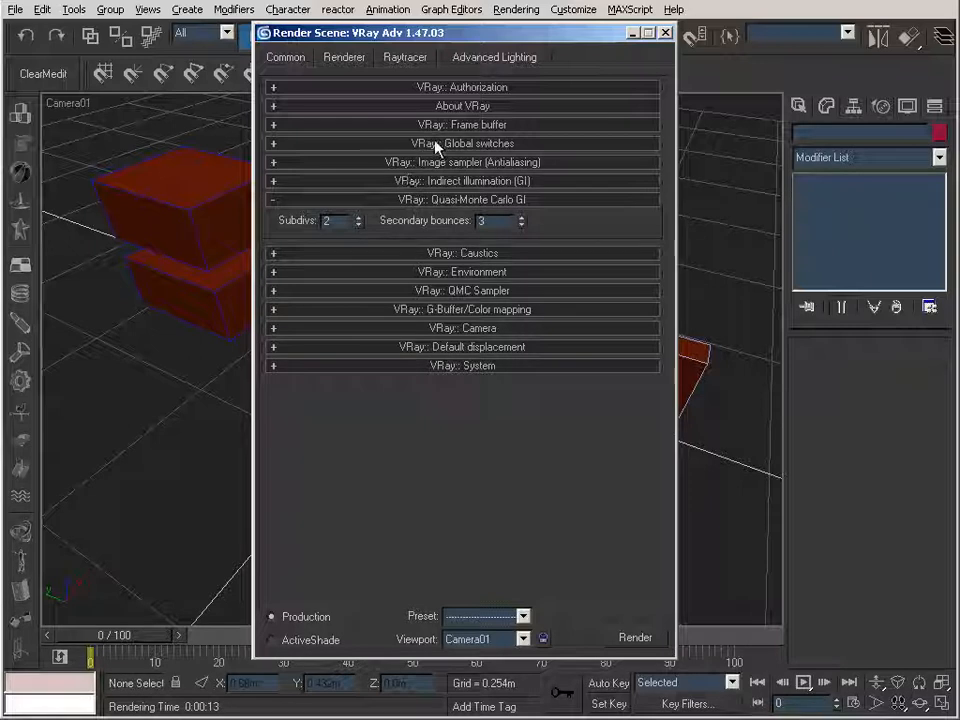
# Step: Review the Fixed rate image sampler settings and render the Camera01 view with Quasi-Monte Carlo GI
pyautogui.click(435, 162)
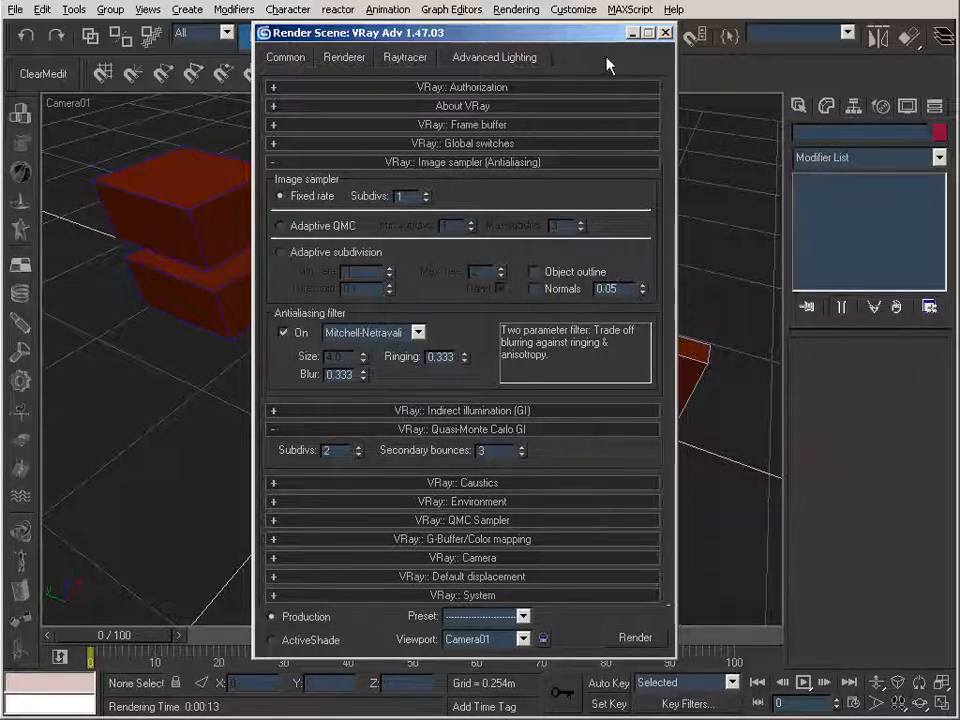
pyautogui.click(665, 32)
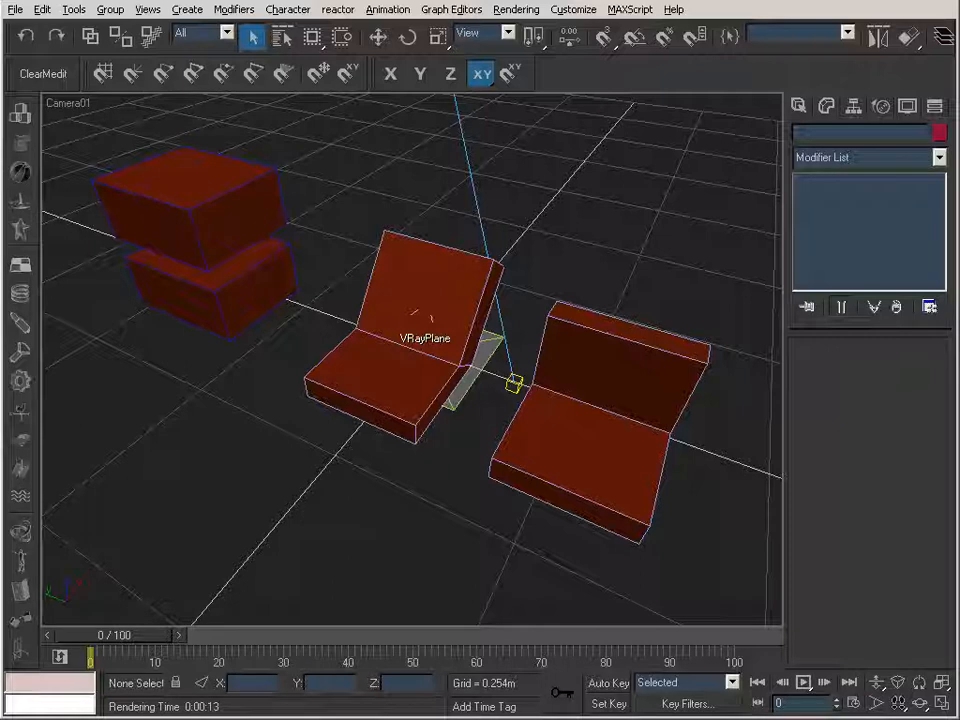
pyautogui.press('F10')
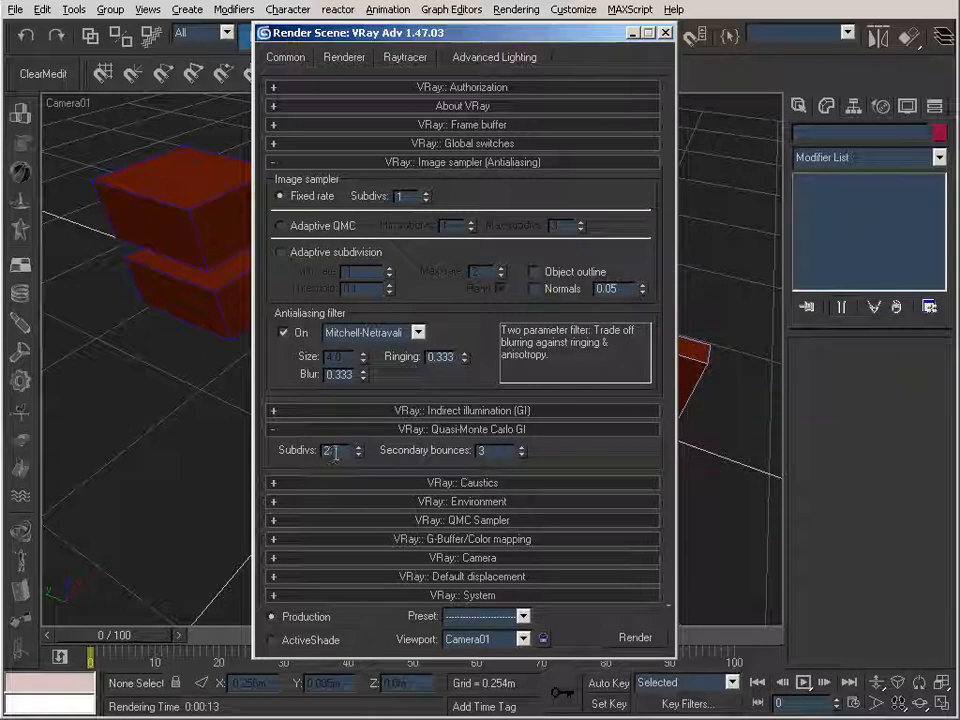
pyautogui.click(634, 638)
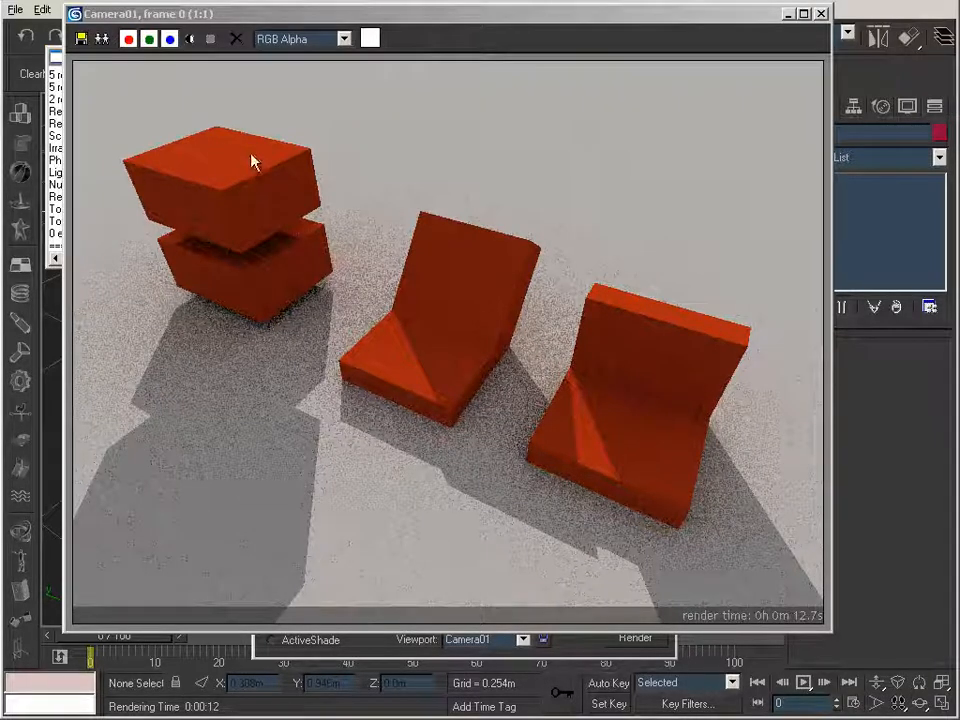
# Step: Set the Fixed rate image sampler's subdivisions to 3, render the Camera01 view again, and minimize the finished render
pyautogui.click(369, 656)
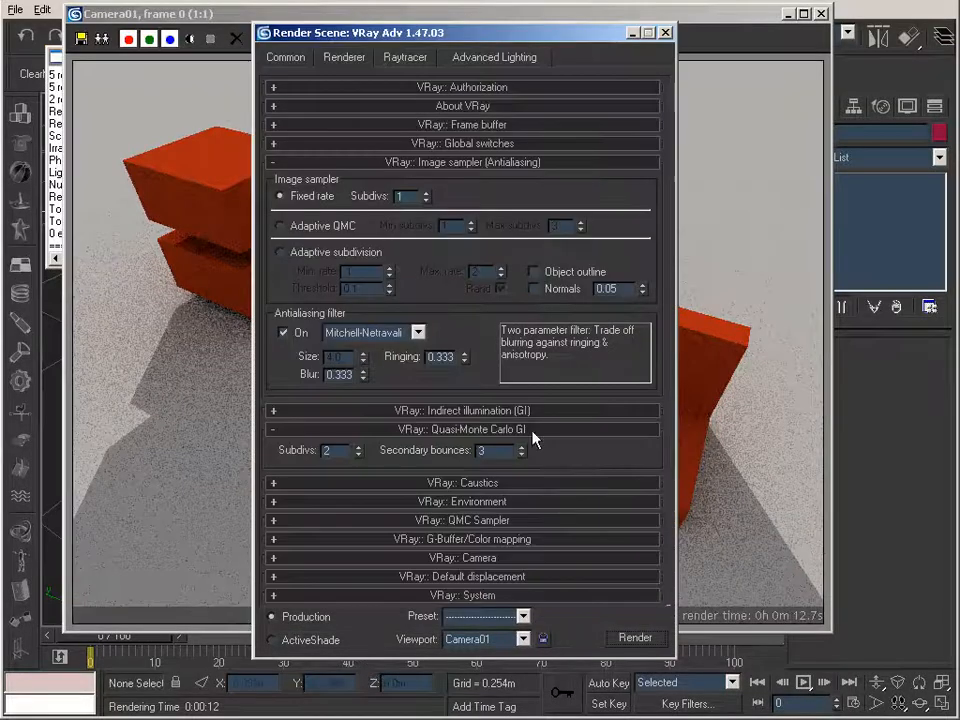
pyautogui.click(427, 193)
pyautogui.click(427, 193)
pyautogui.click(427, 193)
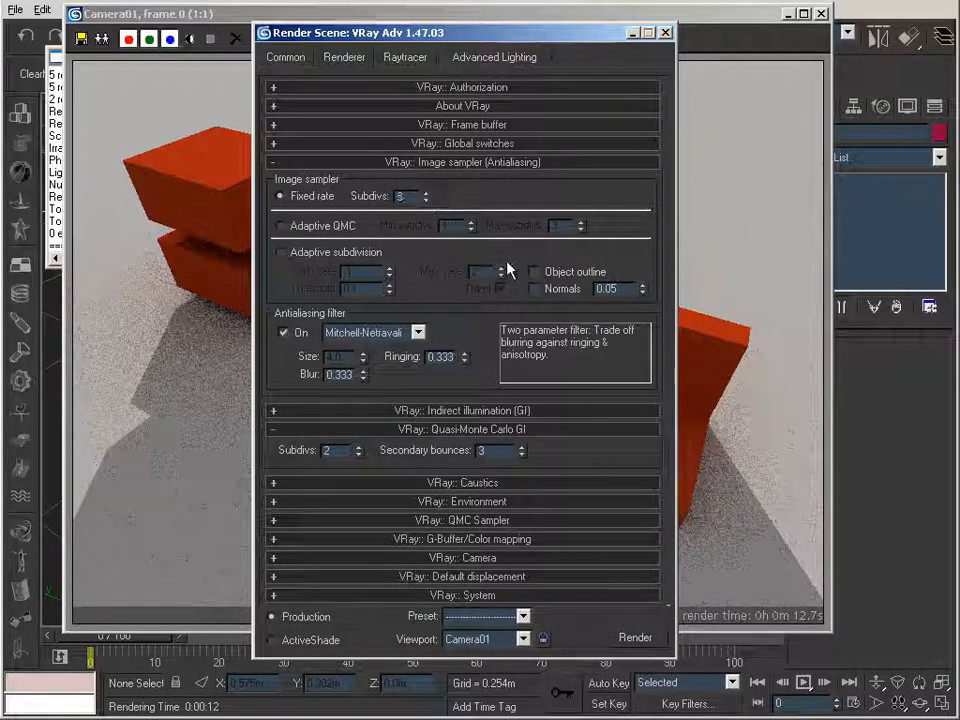
pyautogui.click(427, 200)
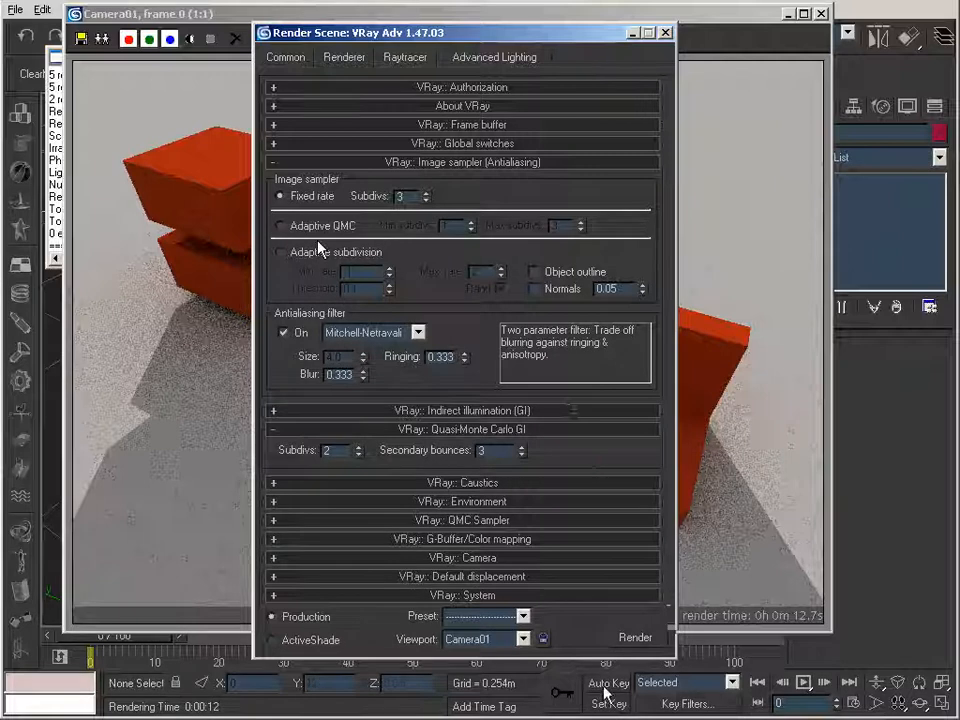
pyautogui.click(643, 642)
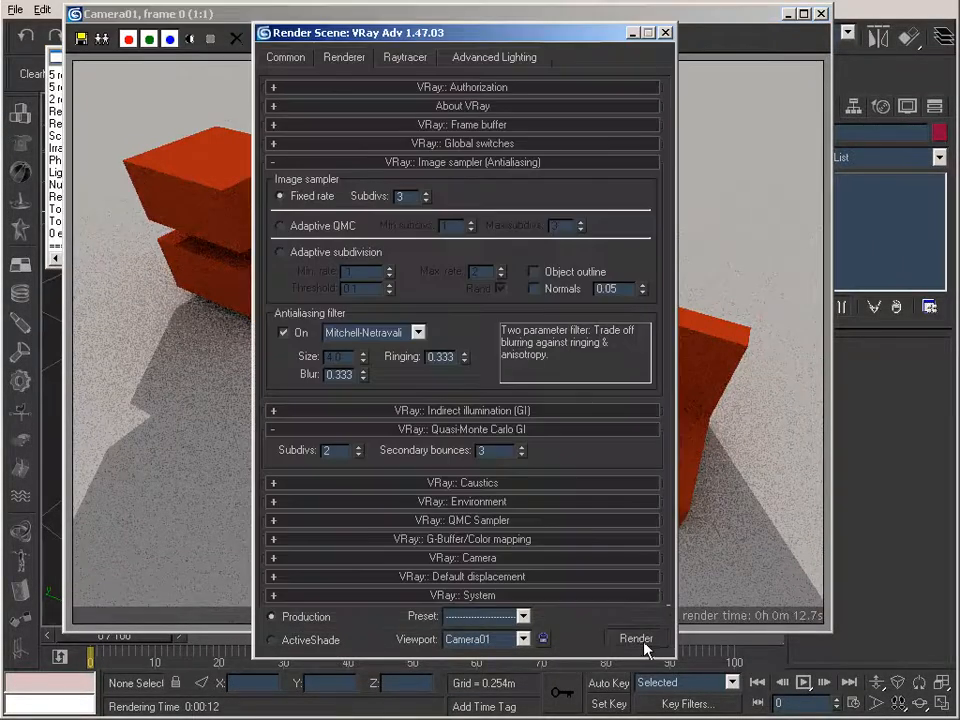
pyautogui.click(690, 47)
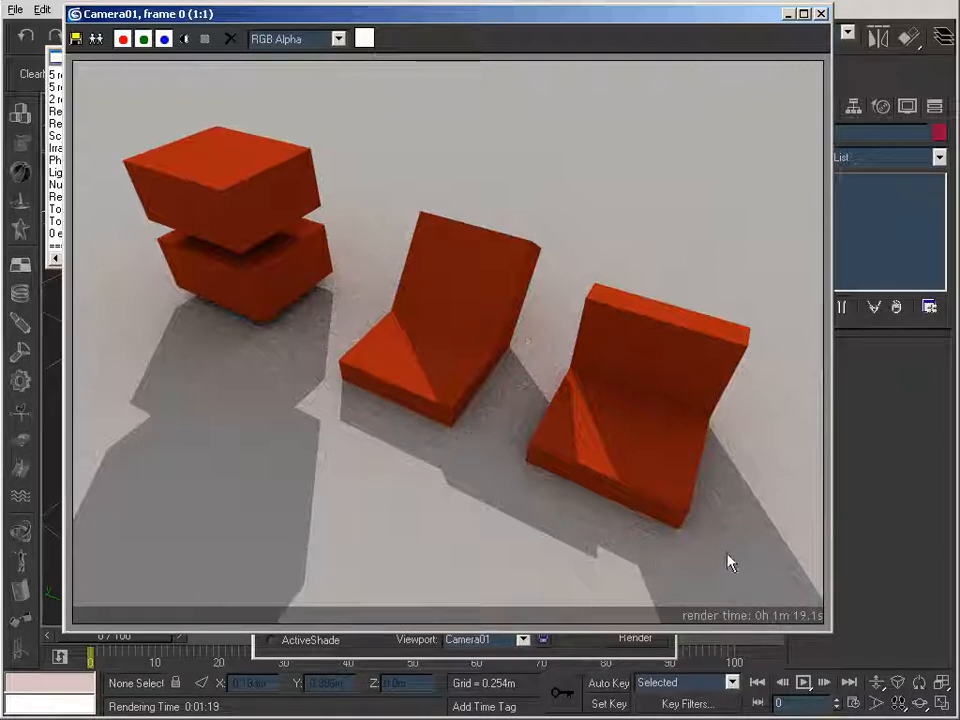
pyautogui.click(788, 13)
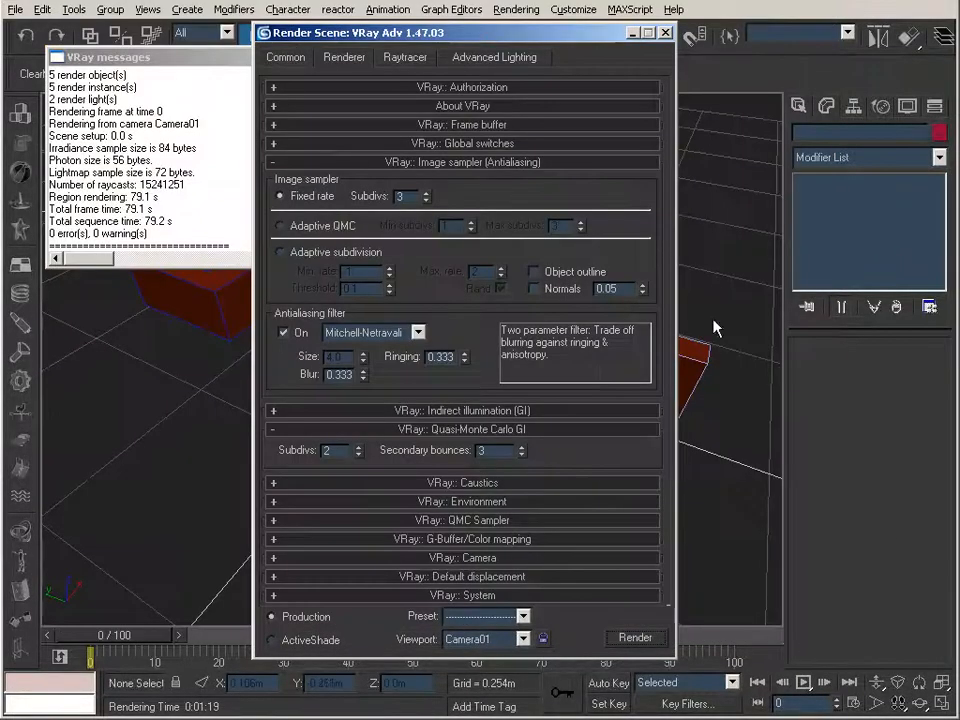
# Step: Raise the Quasi-Monte Carlo GI subdivisions to 16 in the V-Ray render settings
pyautogui.click(408, 197)
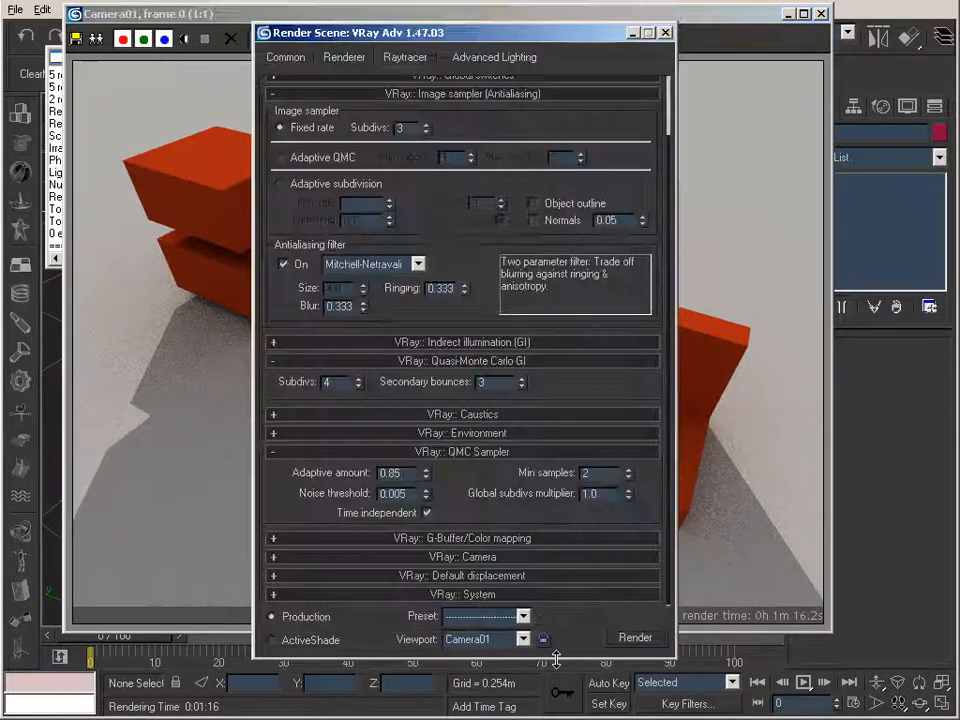
pyautogui.press('F10')
pyautogui.doubleClick(335, 382)
pyautogui.write('156')
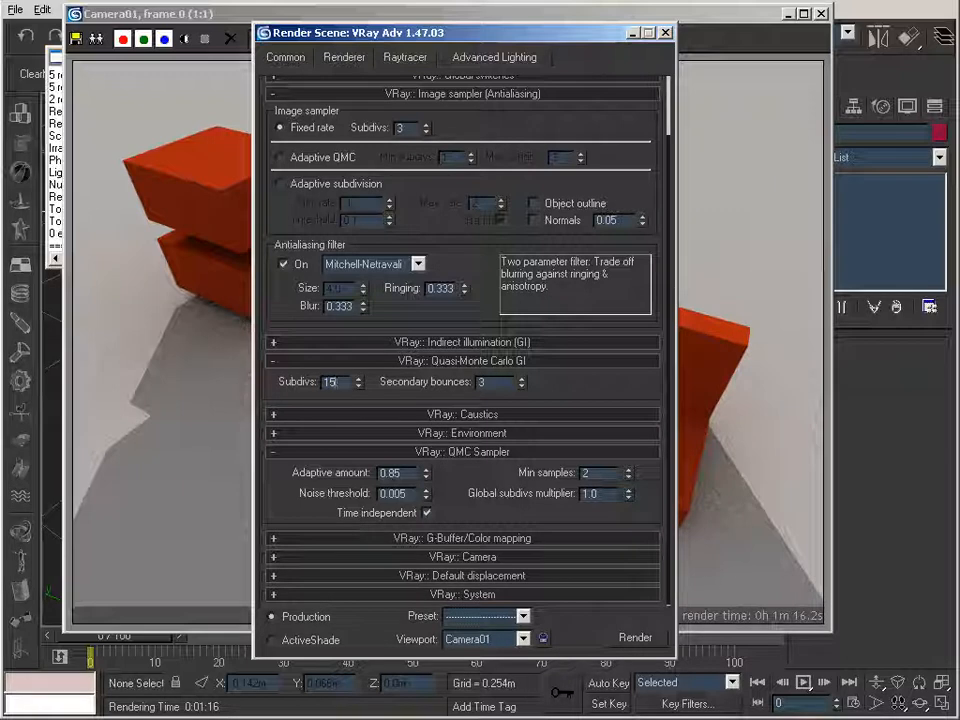
pyautogui.press('BackSpace')
pyautogui.press('BackSpace')
pyautogui.write('6')
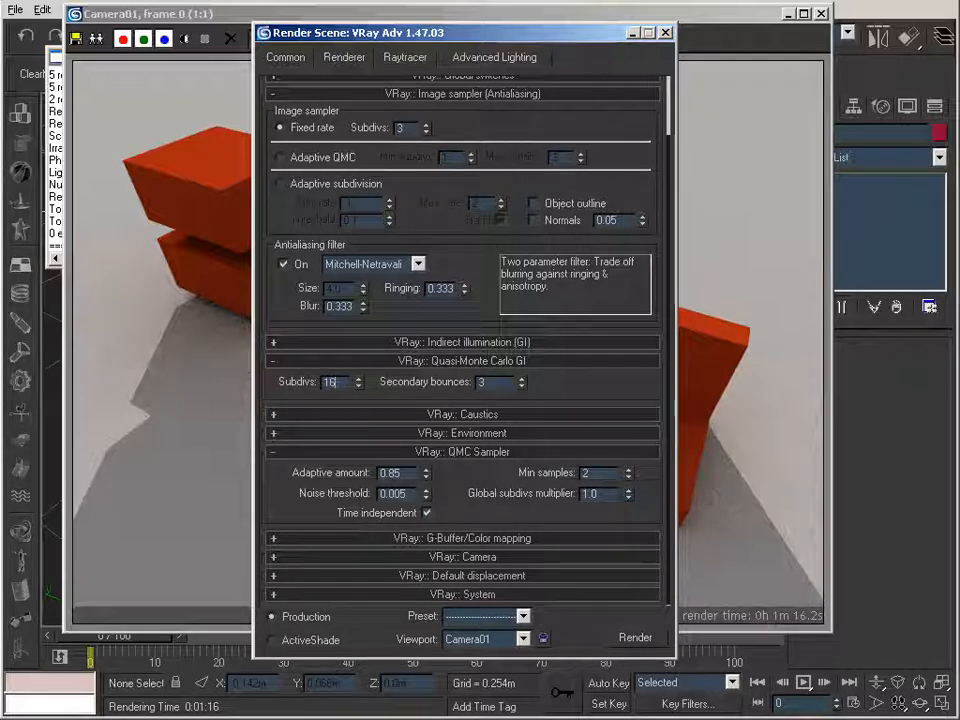
# Step: Set the QMC Sampler's minimum samples to 8 and render the Camera01 view
pyautogui.doubleClick(605, 475)
pyautogui.write('8')
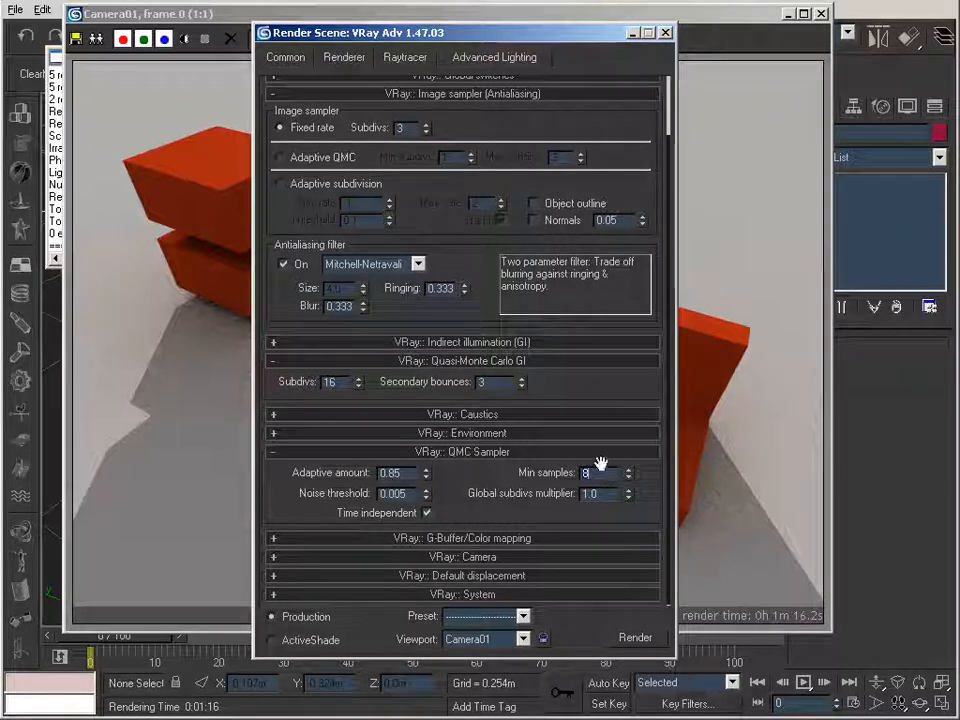
pyautogui.click(635, 638)
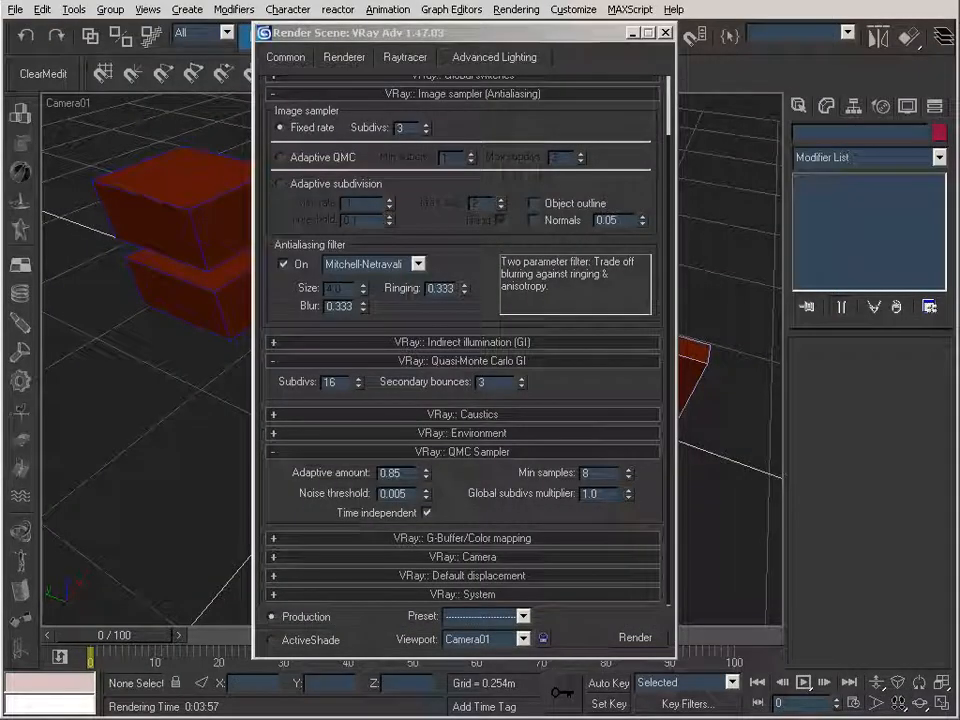
# Step: Collapse the QMC Sampler and Quasi-Monte Carlo GI settings and switch the primary bounces GI engine to Irradiance map
pyautogui.click(466, 455)
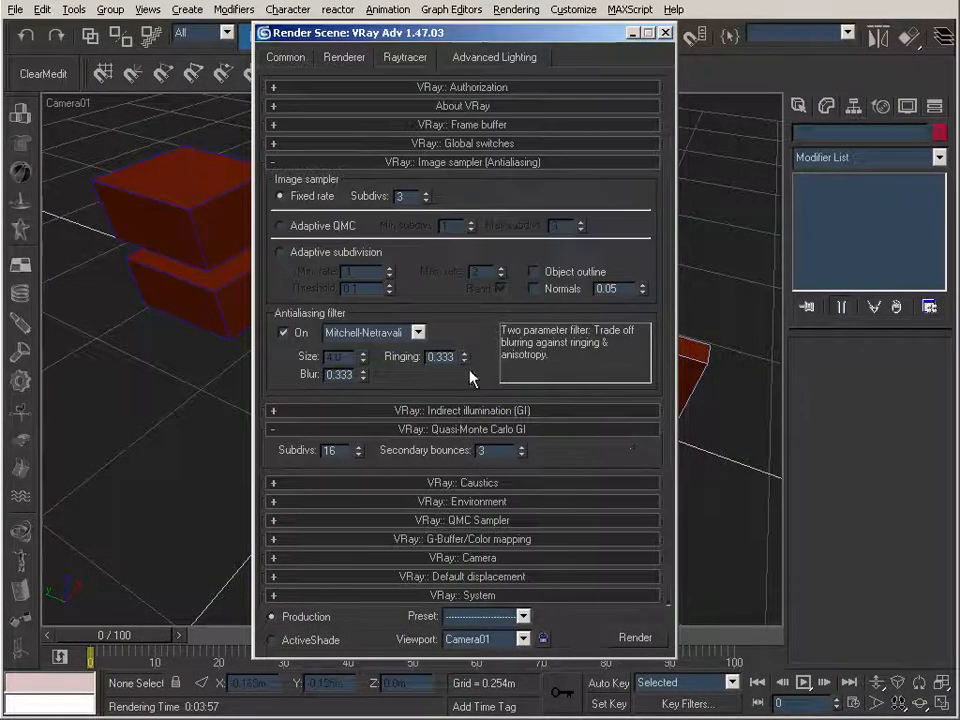
pyautogui.click(464, 430)
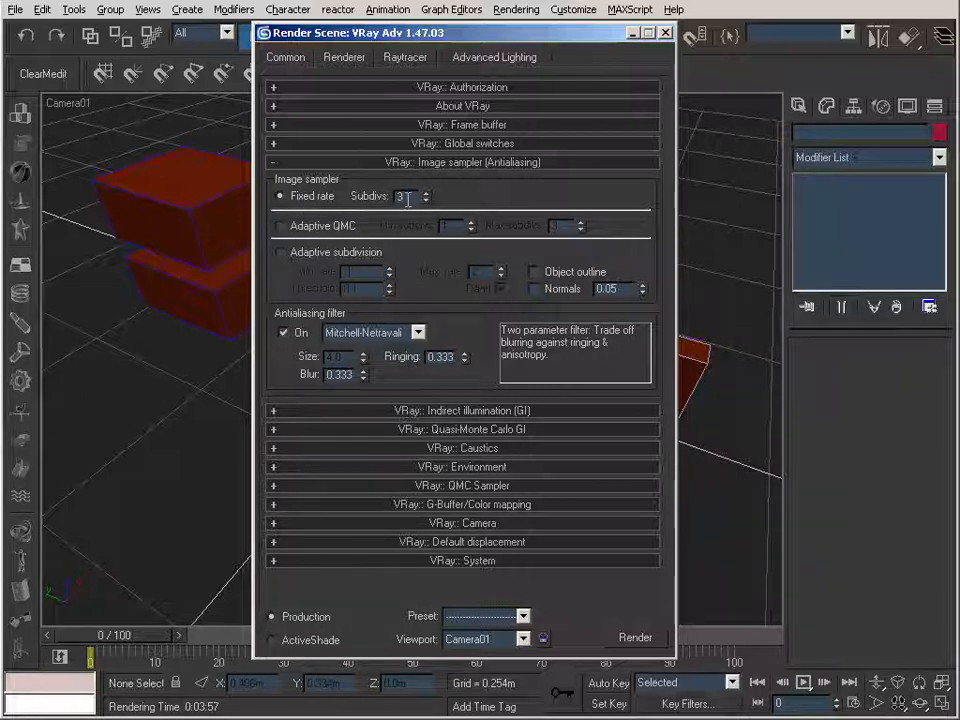
pyautogui.click(311, 252)
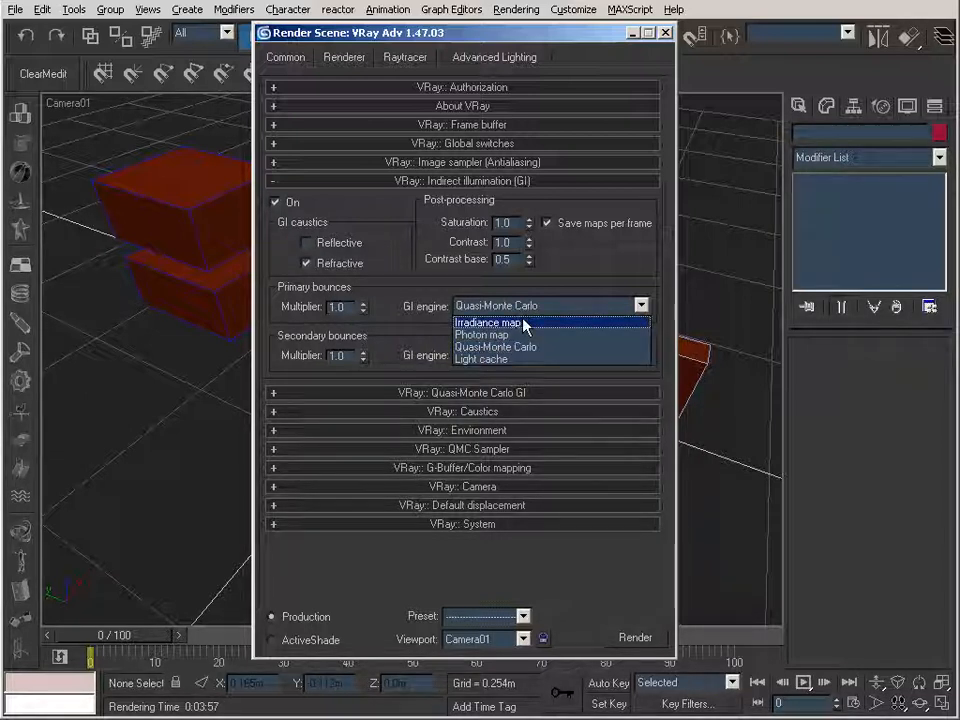
pyautogui.click(522, 323)
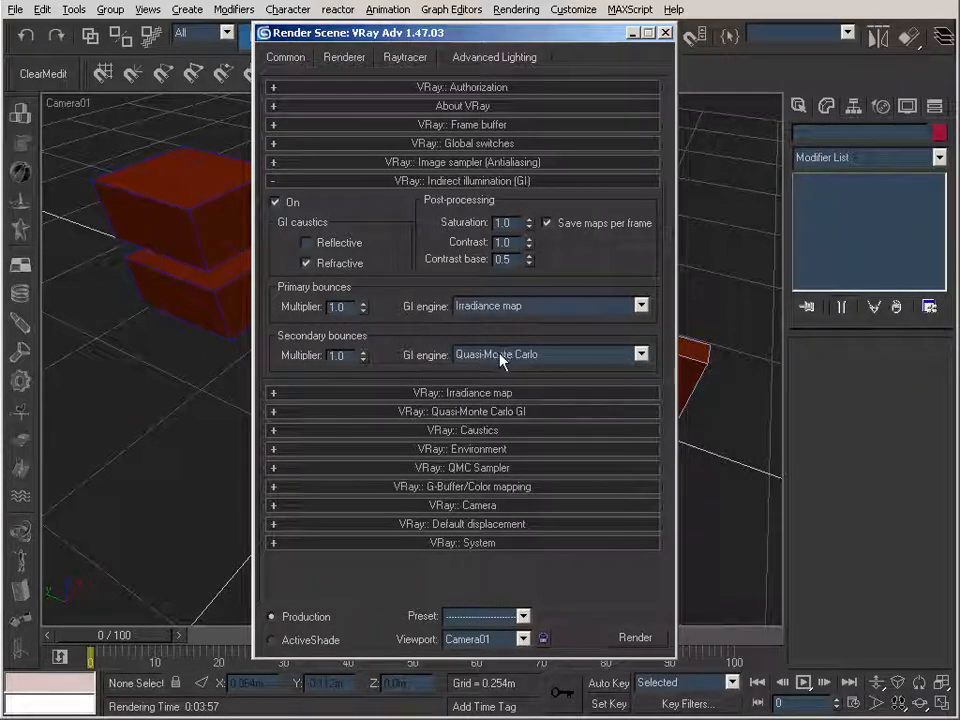
# Step: Keep Quasi-Monte Carlo as the secondary bounces engine and set the Quasi-Monte Carlo GI subdivisions to 8
pyautogui.click(516, 356)
pyautogui.click(502, 359)
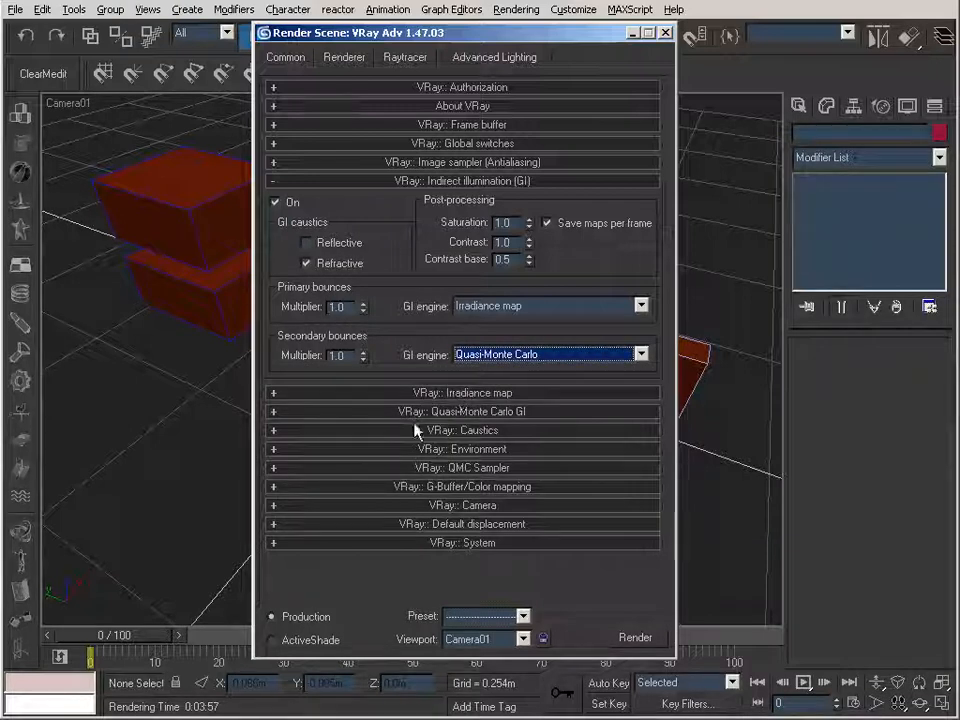
pyautogui.click(469, 412)
pyautogui.moveTo(343, 434); pyautogui.dragTo(276, 430)
pyautogui.write('8')
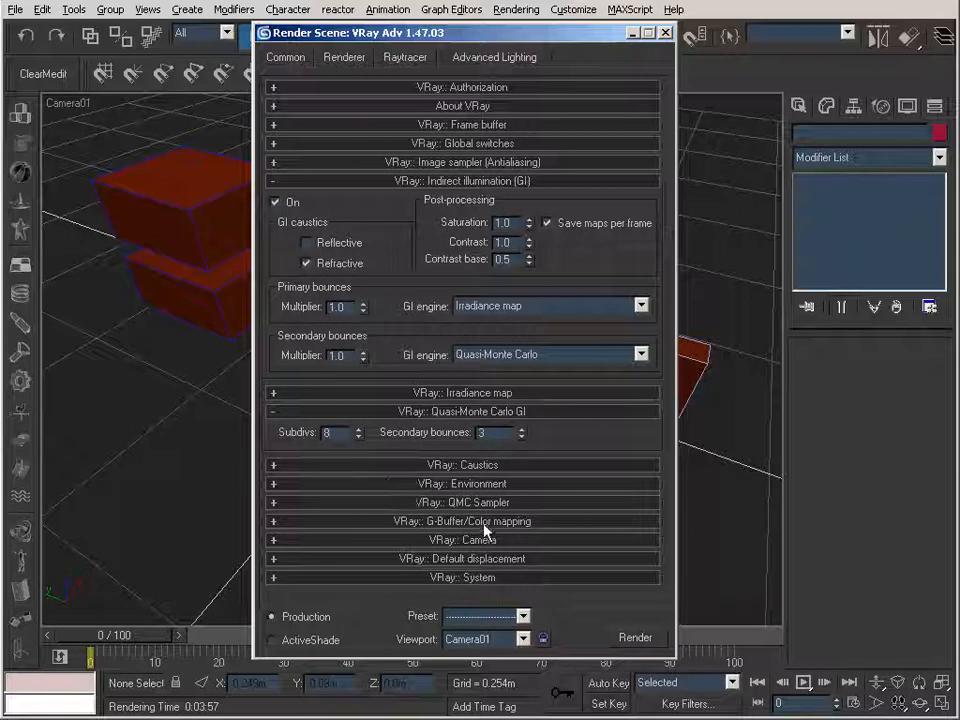
pyautogui.click(496, 502)
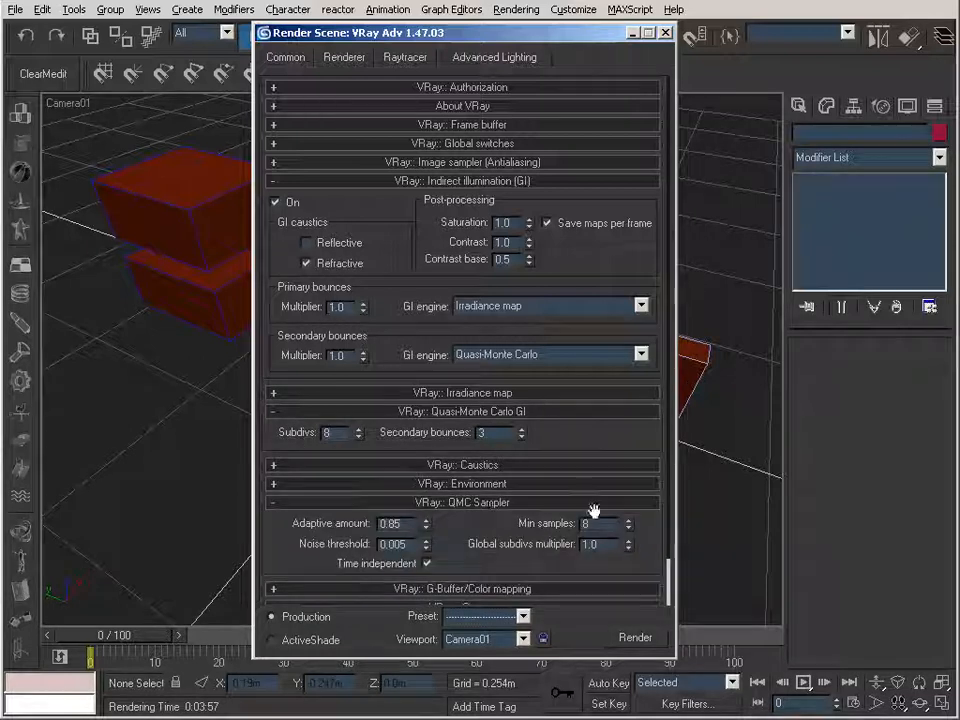
pyautogui.click(412, 413)
pyautogui.click(418, 469)
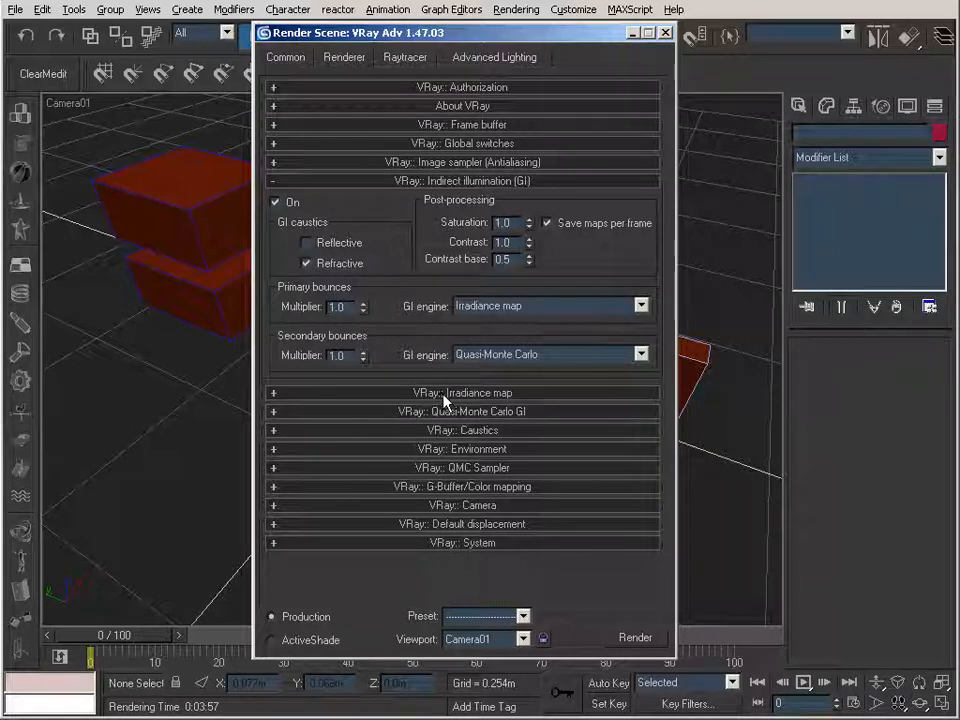
# Step: Expand the Irradiance map settings and choose the Low built-in preset
pyautogui.click(330, 395)
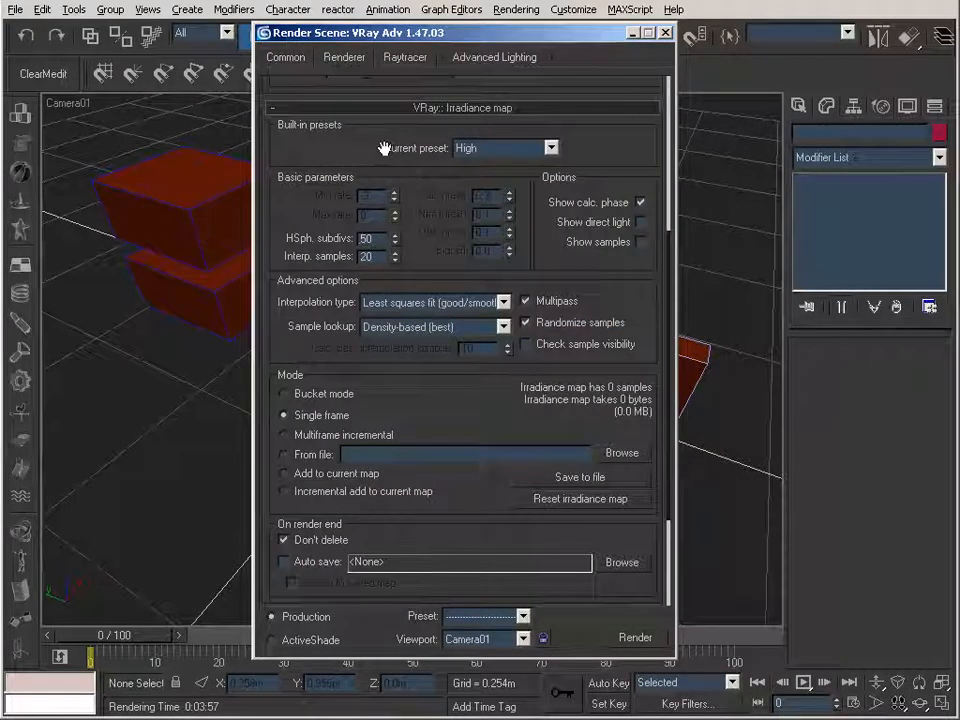
pyautogui.moveTo(340, 149)
pyautogui.mouseDown()
pyautogui.moveTo(350, 212)
pyautogui.moveTo(351, 150)
pyautogui.mouseUp()
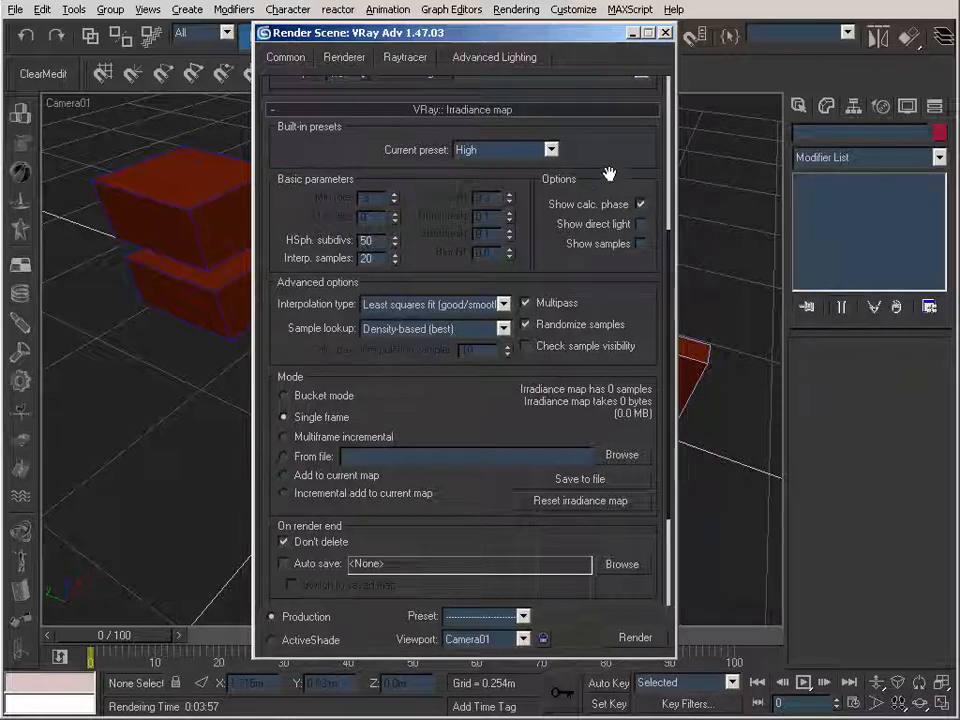
pyautogui.moveTo(622, 156); pyautogui.dragTo(610, 116)
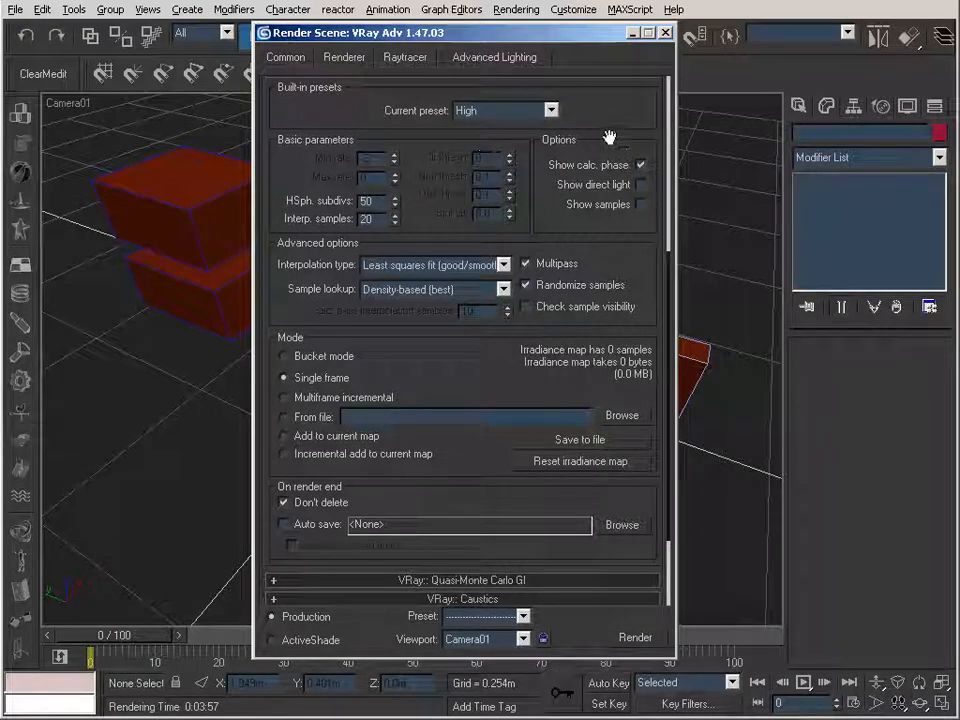
pyautogui.click(550, 112)
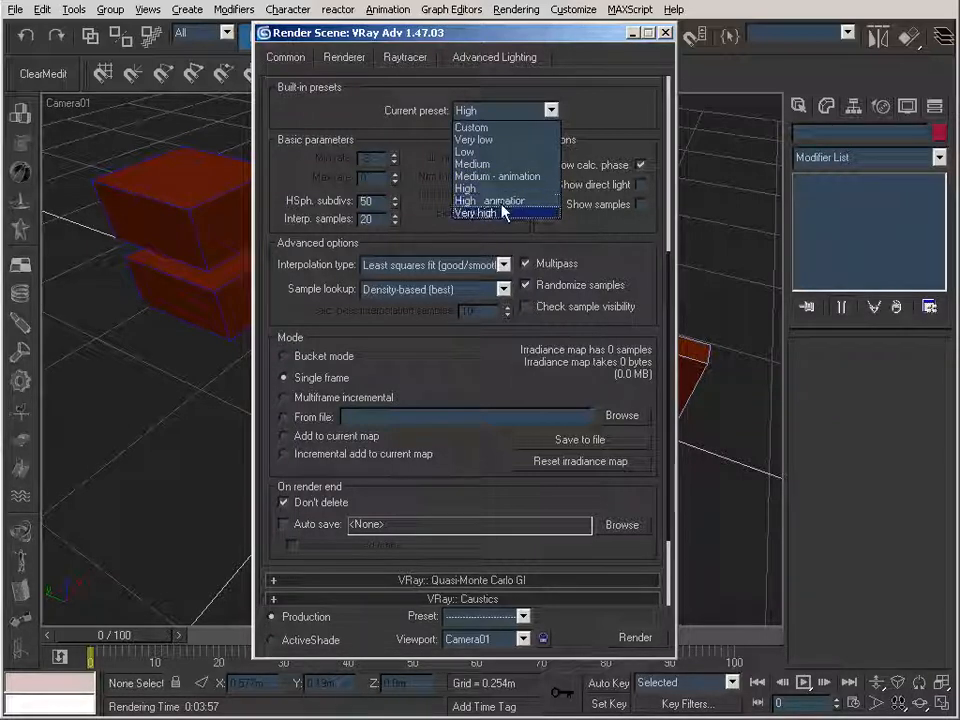
pyautogui.click(504, 153)
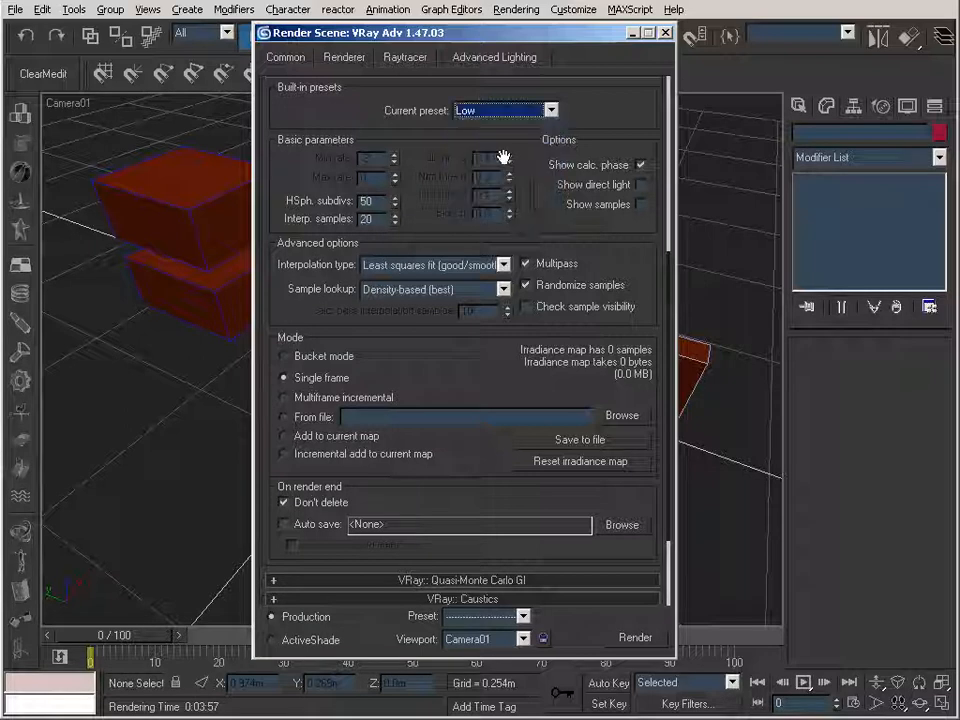
pyautogui.moveTo(439, 163); pyautogui.dragTo(439, 189)
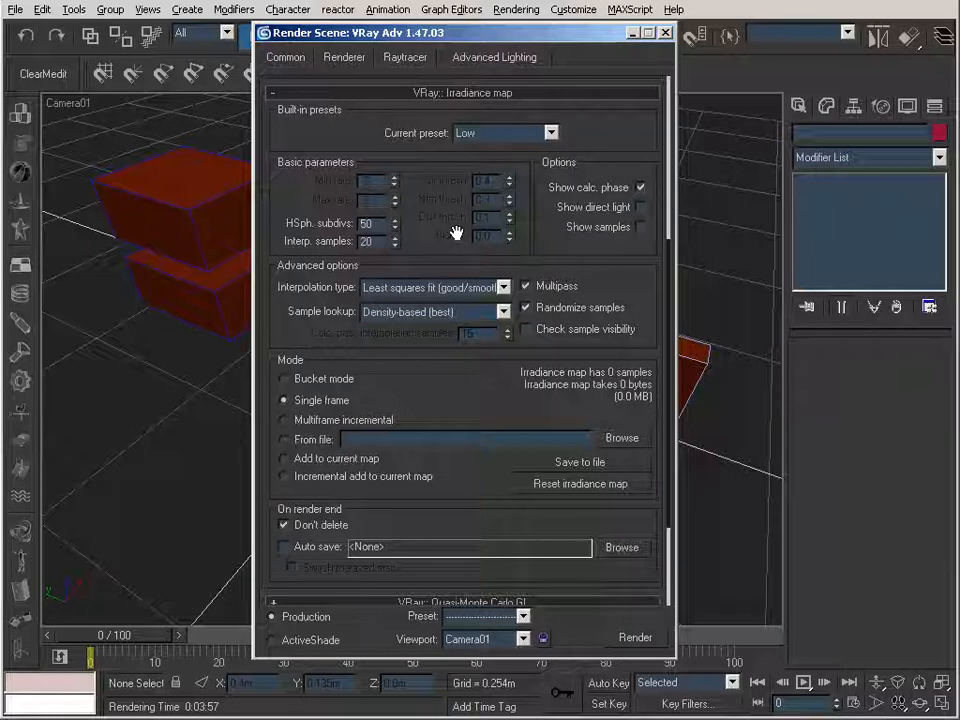
# Step: Set the irradiance map's HSph. subdivs to 20 and render the Camera01 view
pyautogui.doubleClick(379, 224)
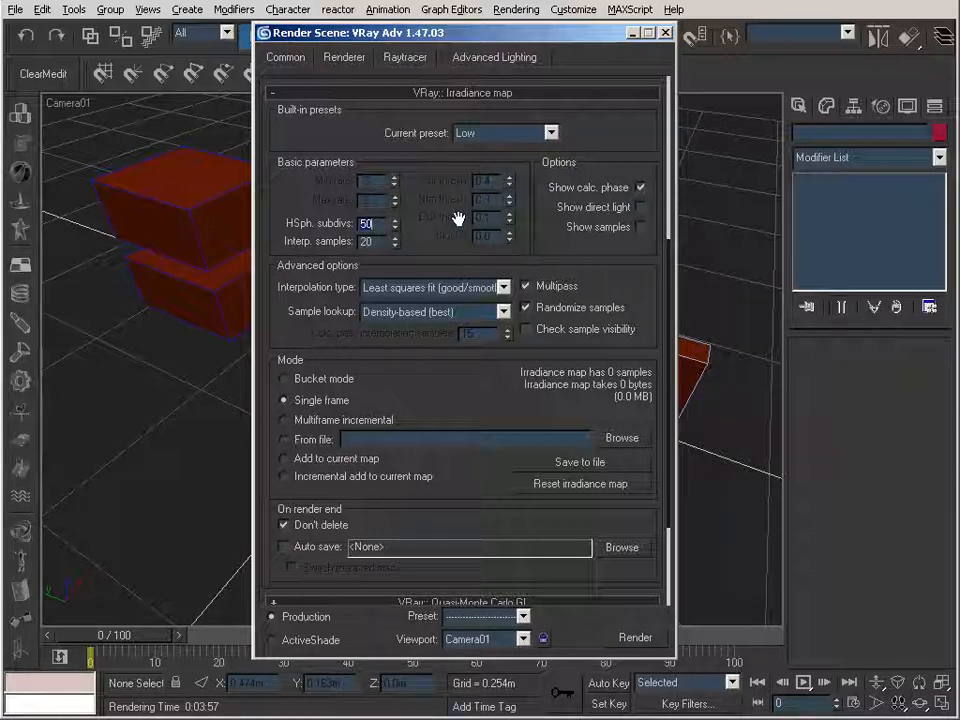
pyautogui.write('20')
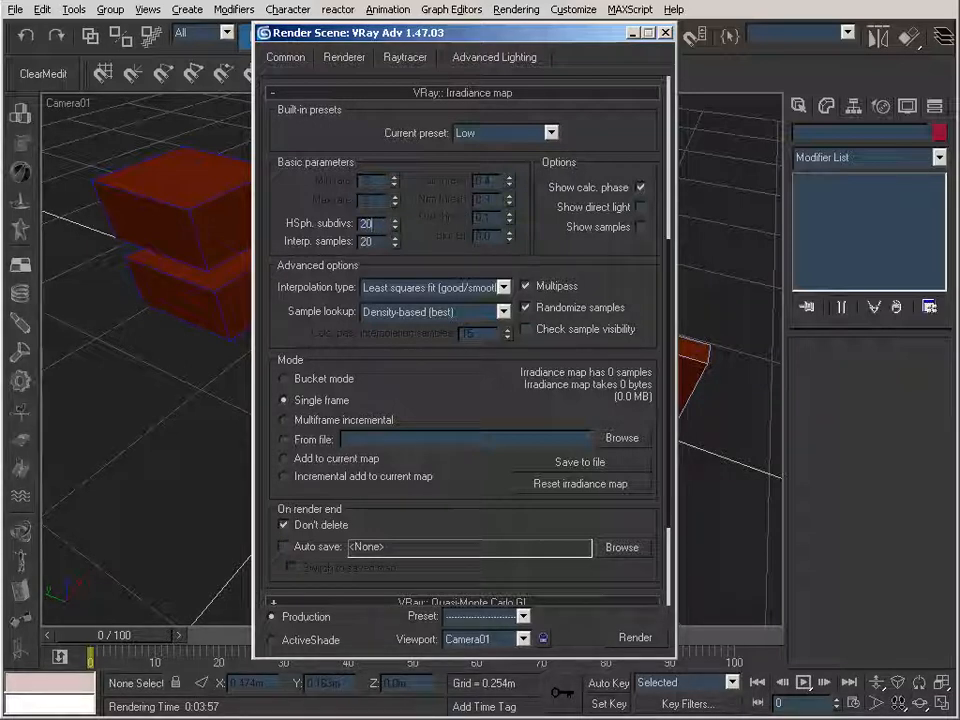
pyautogui.doubleClick(382, 224)
pyautogui.doubleClick(382, 224)
pyautogui.doubleClick(382, 224)
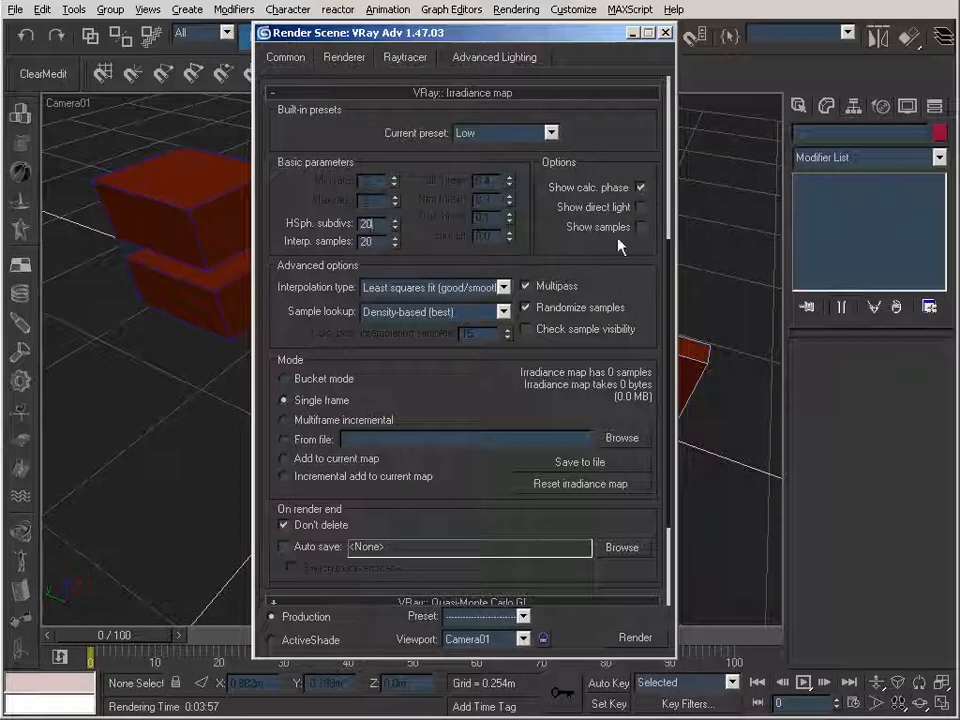
pyautogui.click(641, 640)
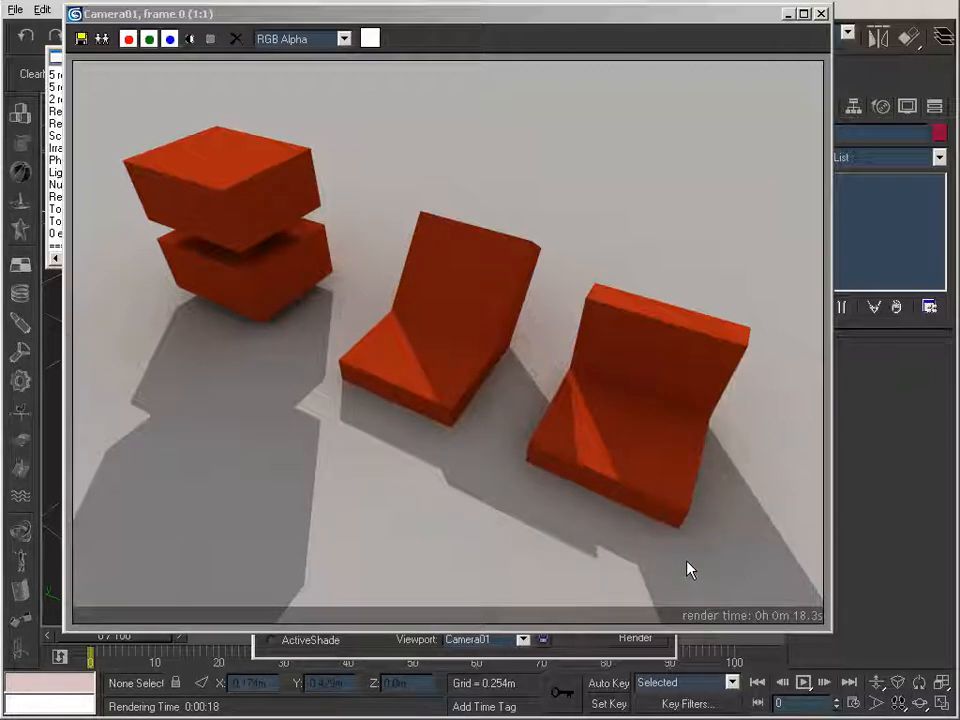
# Step: Enable Show samples for the irradiance map, render the Camera01 view, and examine the sample distribution
pyautogui.click(578, 650)
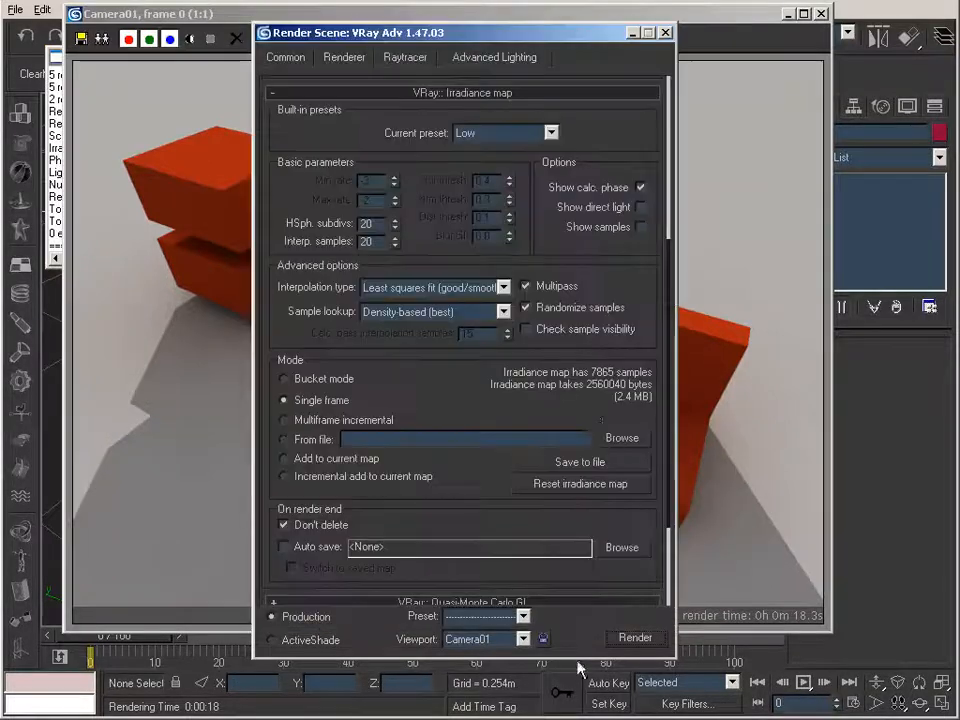
pyautogui.click(640, 227)
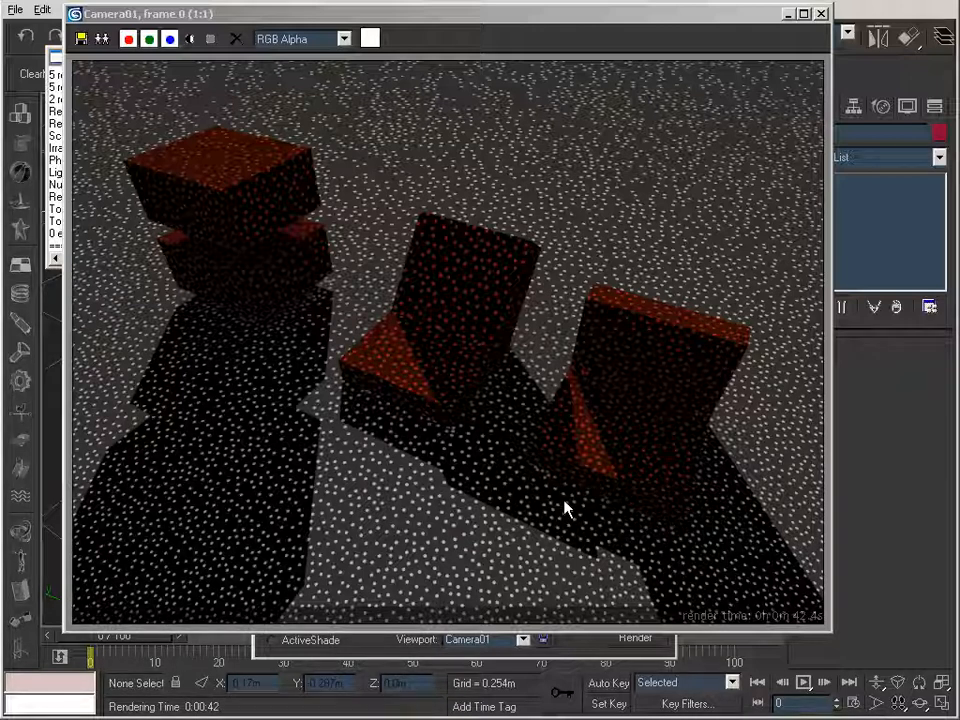
pyautogui.click(370, 650)
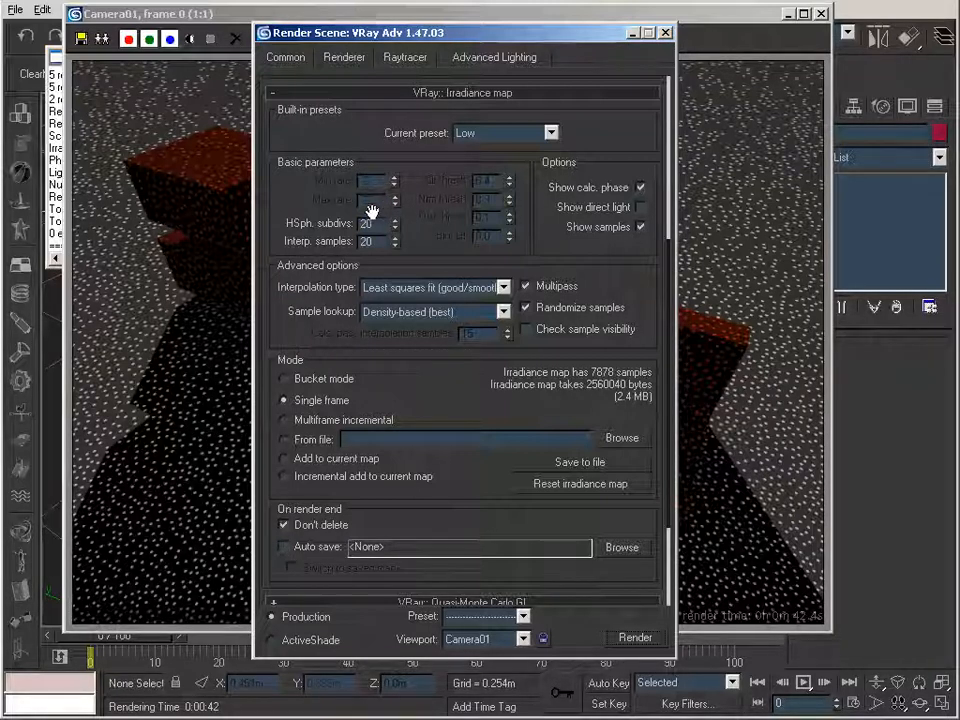
pyautogui.click(234, 13)
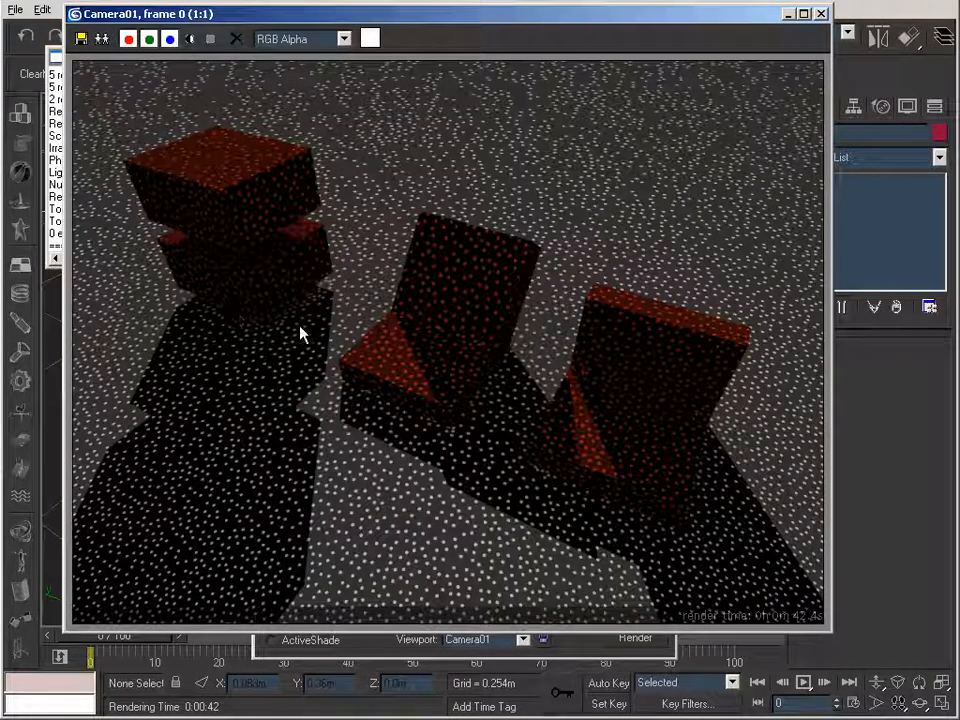
# Step: Render the Camera01 view with the Medium irradiance map preset and Show samples turned off
pyautogui.click(392, 648)
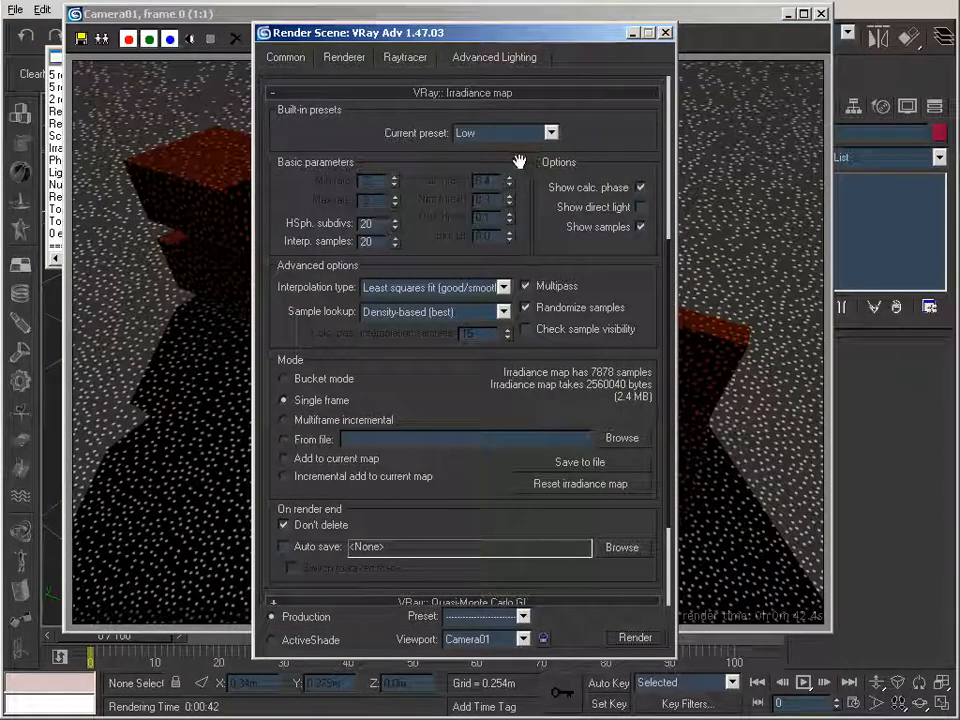
pyautogui.click(547, 133)
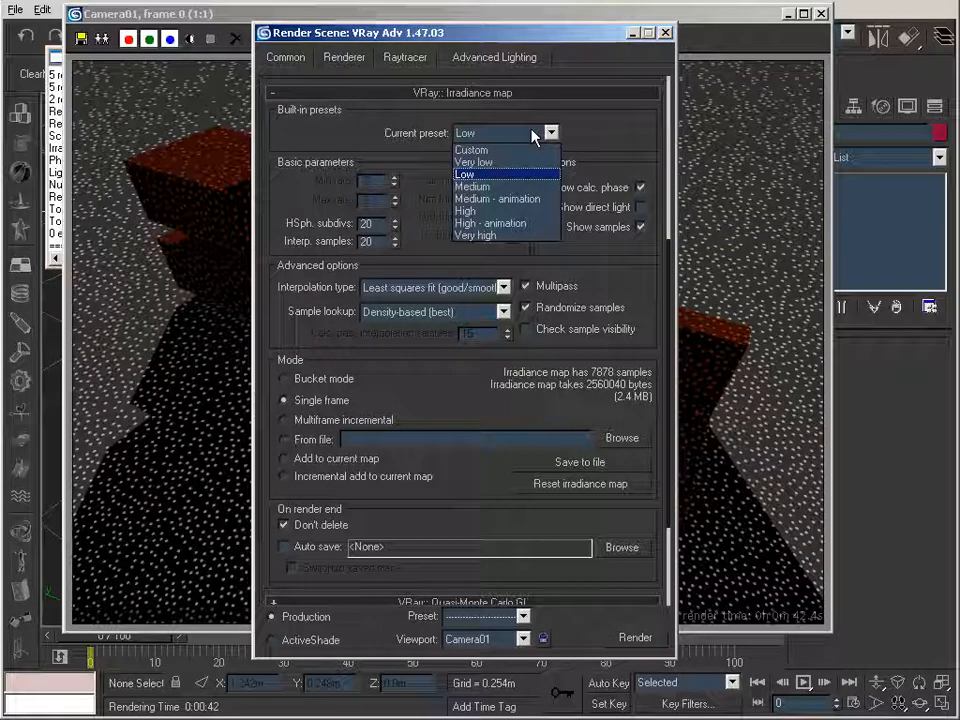
pyautogui.click(527, 186)
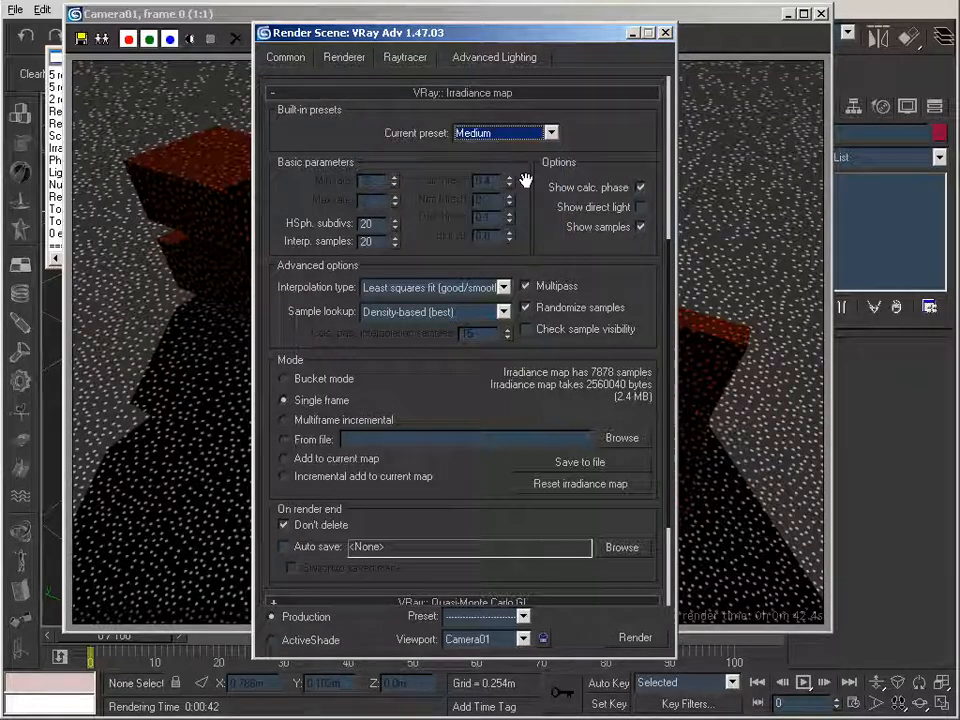
pyautogui.click(642, 228)
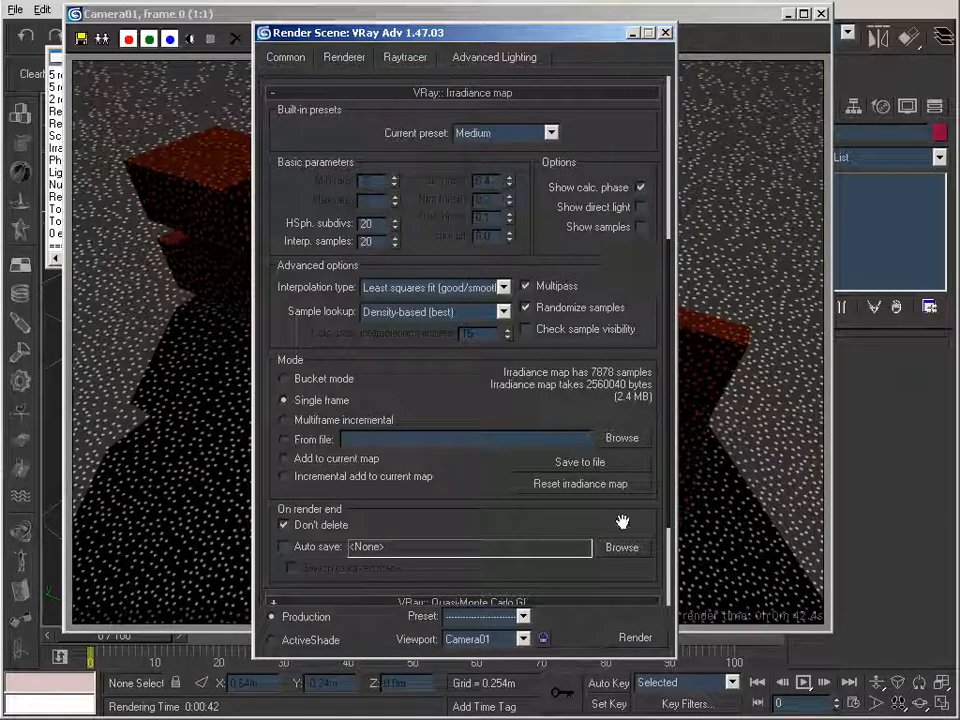
pyautogui.click(636, 638)
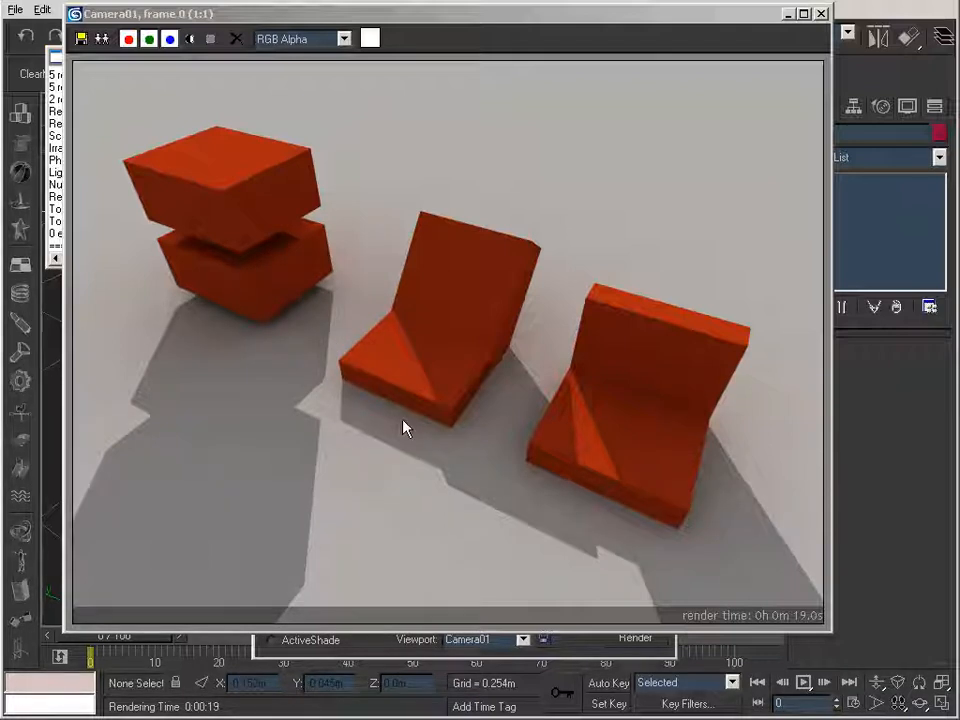
# Step: Render the Medium preset with Show samples enabled and examine the sample distribution around the chairs
pyautogui.click(380, 655)
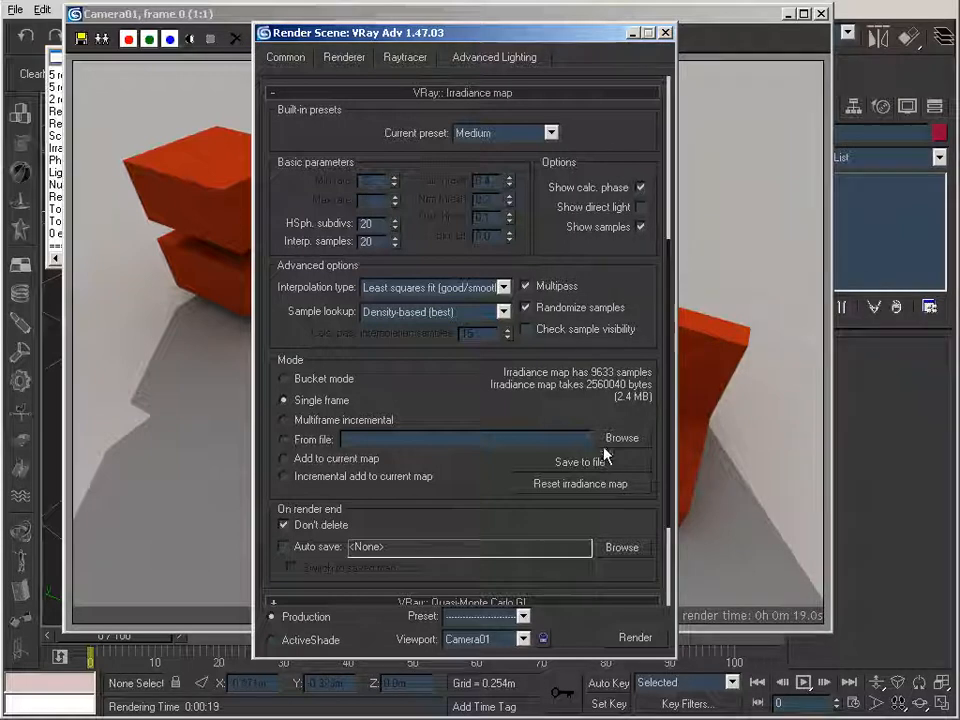
pyautogui.click(636, 638)
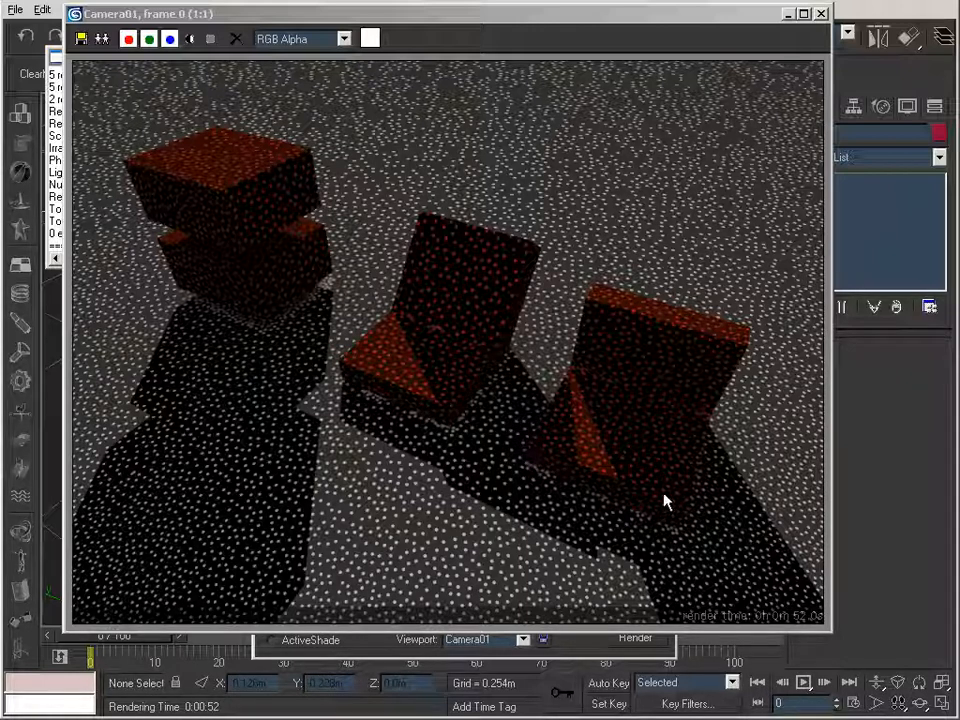
pyautogui.click(517, 645)
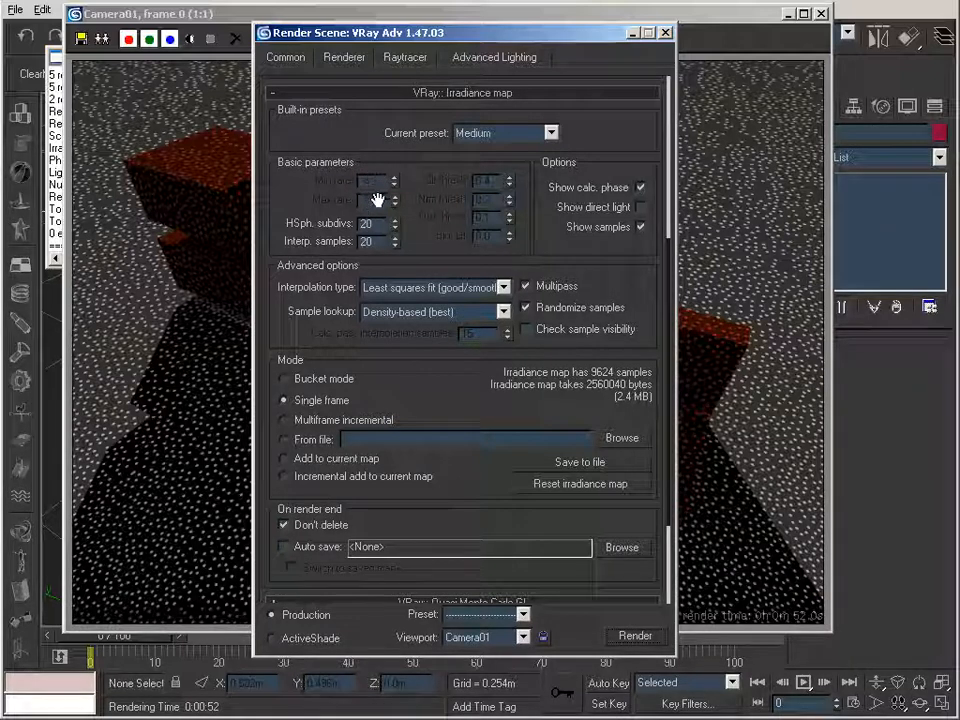
pyautogui.click(152, 15)
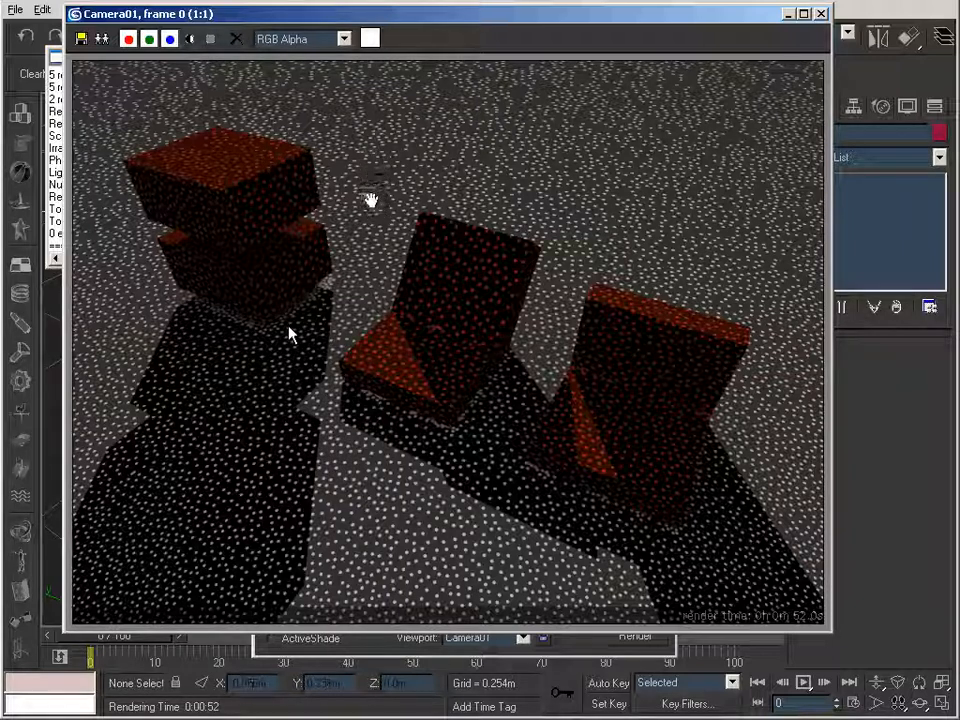
# Step: Render the Camera01 view with the High irradiance map preset and Show samples turned off
pyautogui.press('F10')
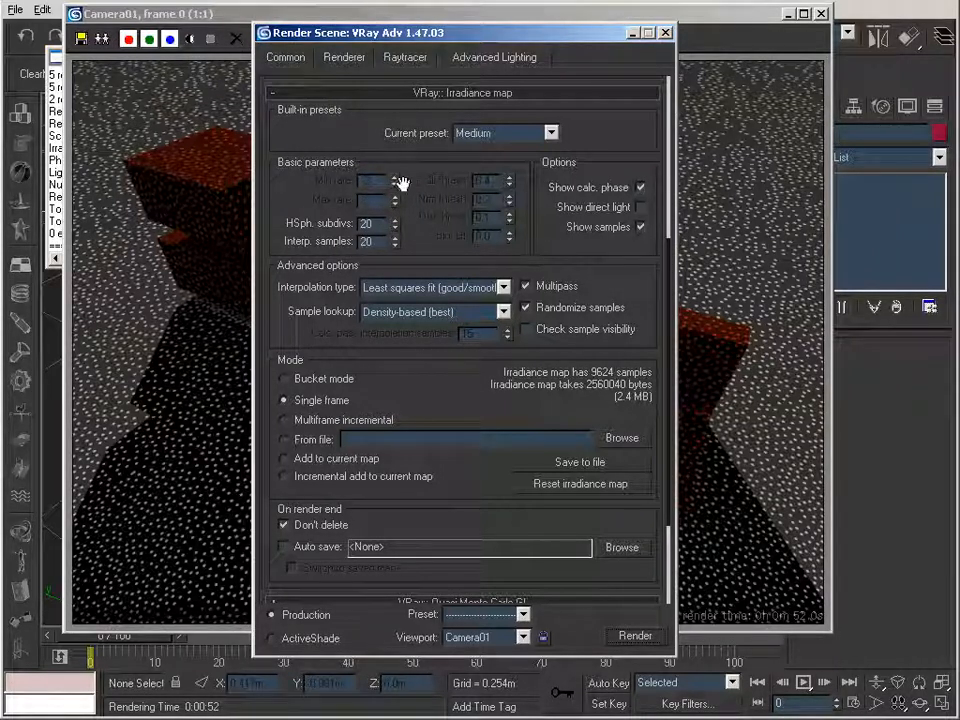
pyautogui.click(639, 227)
pyautogui.click(550, 133)
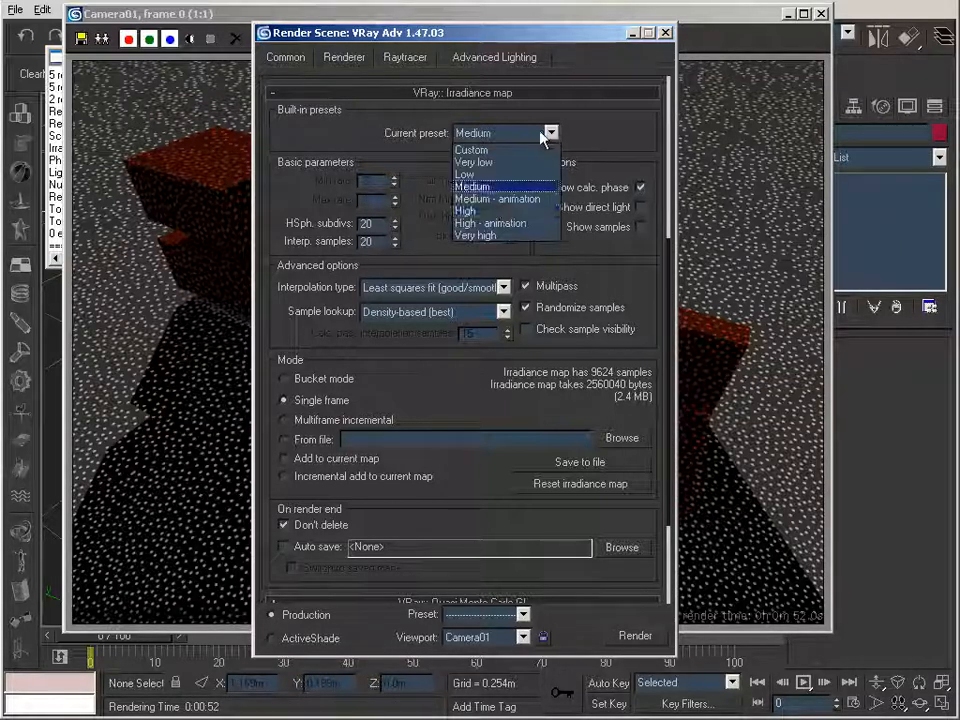
pyautogui.click(500, 212)
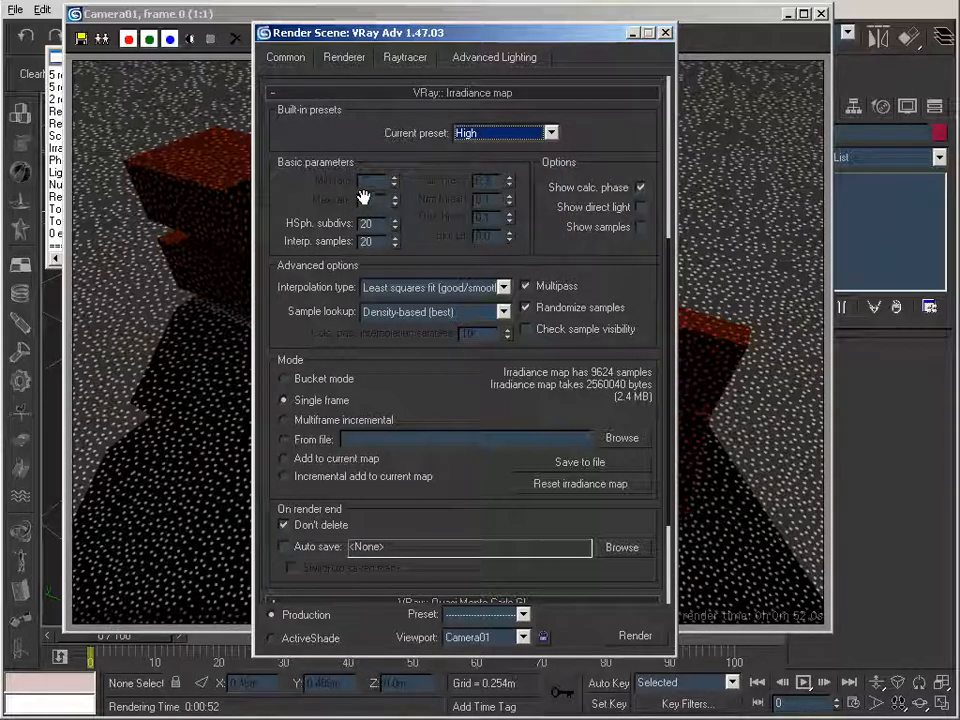
pyautogui.click(639, 639)
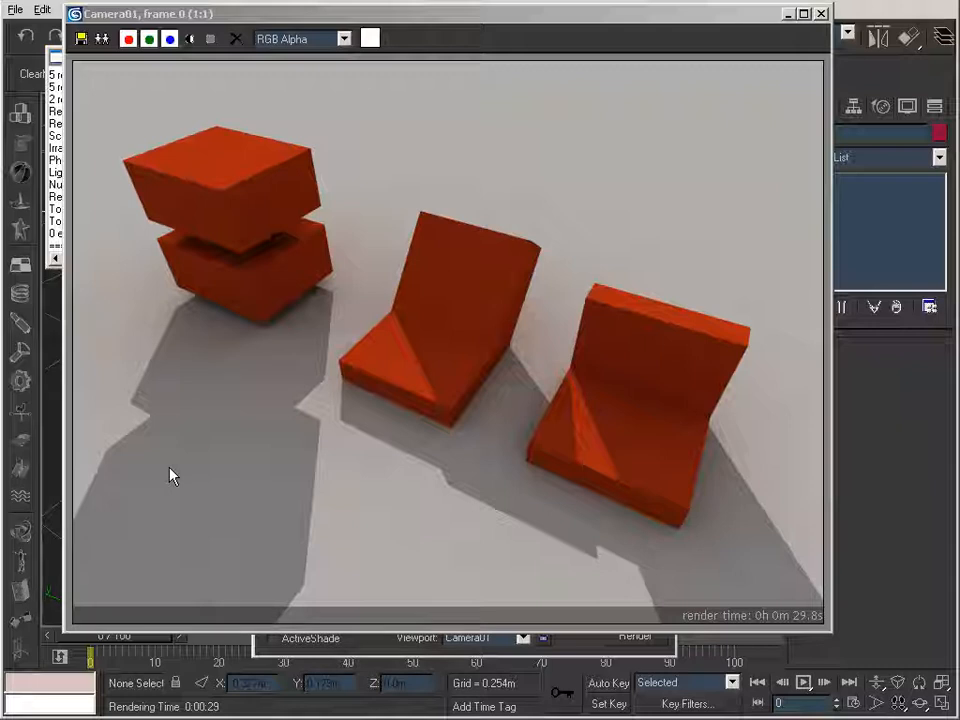
# Step: Reopen the V-Ray render settings and switch the irradiance map preset to Custom
pyautogui.press('F10')
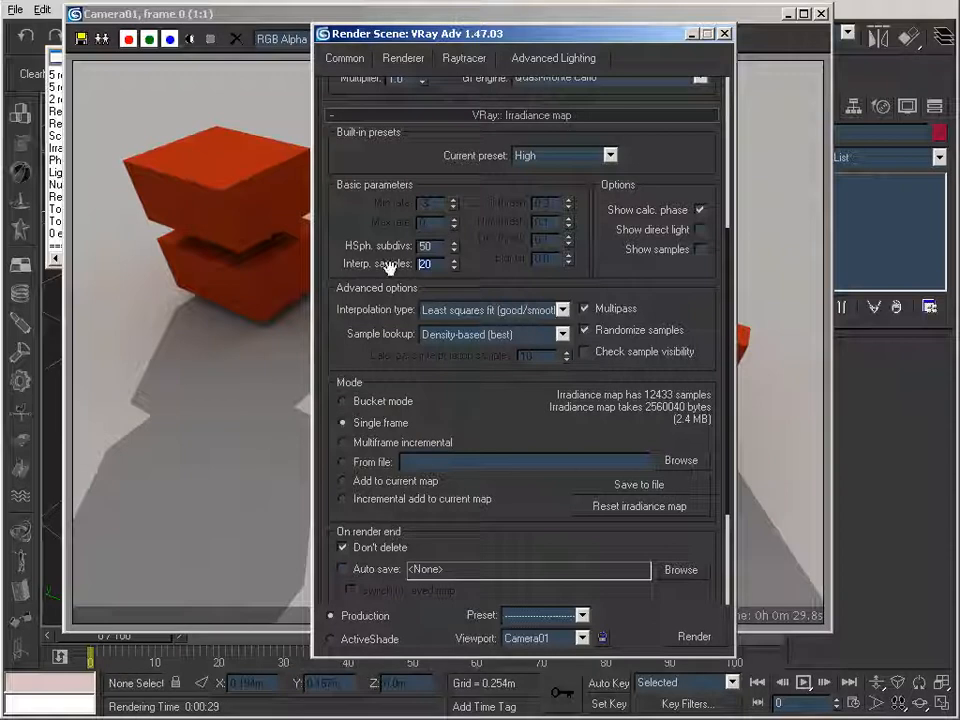
pyautogui.doubleClick(423, 264)
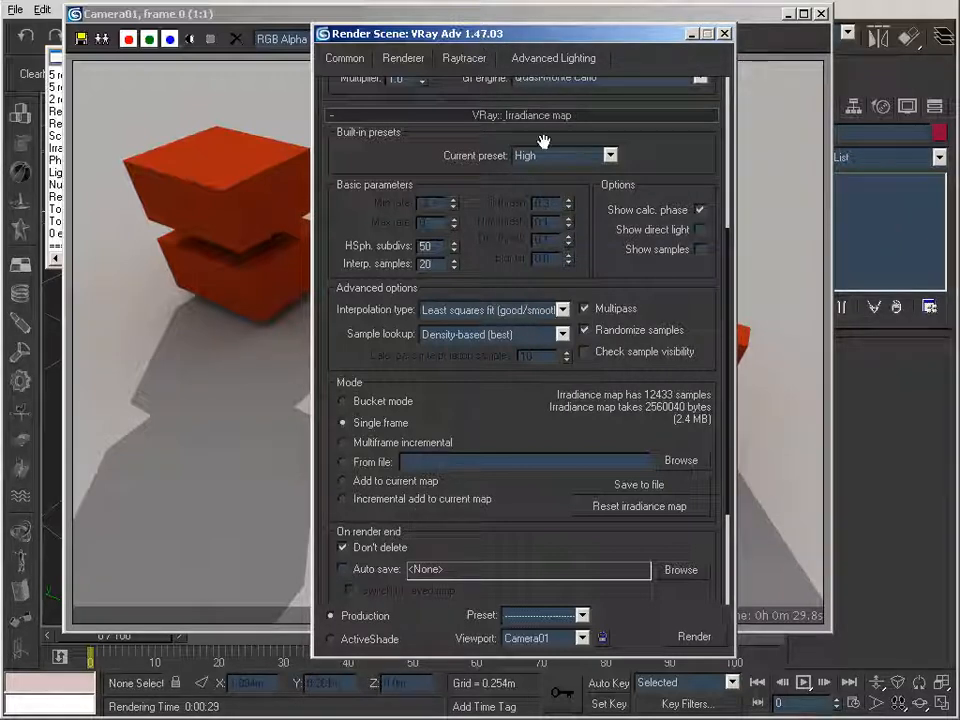
pyautogui.click(562, 157)
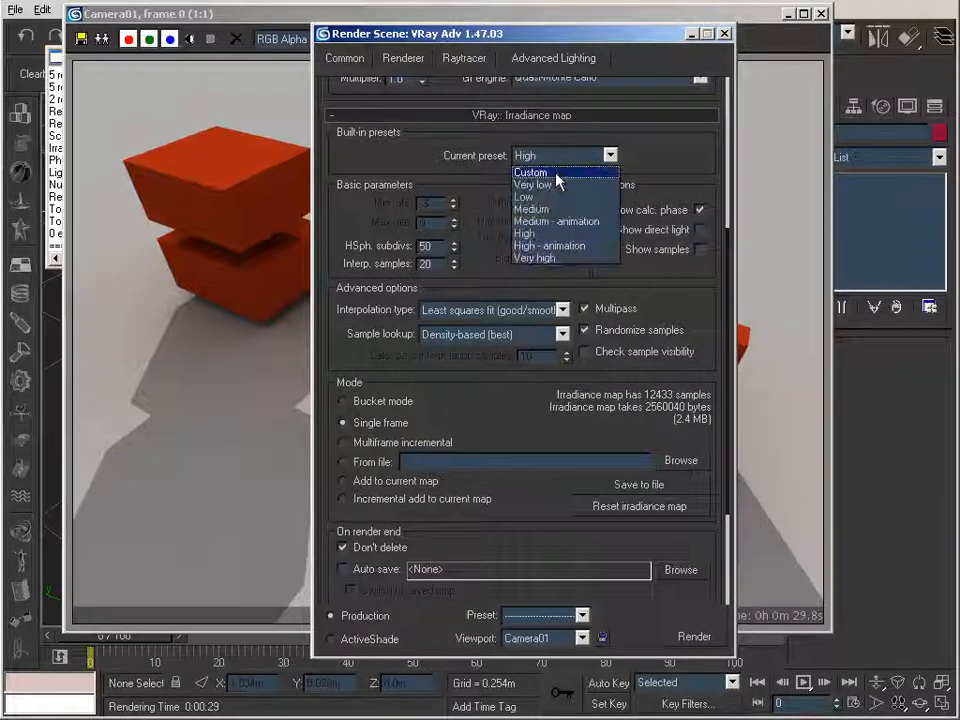
pyautogui.click(538, 171)
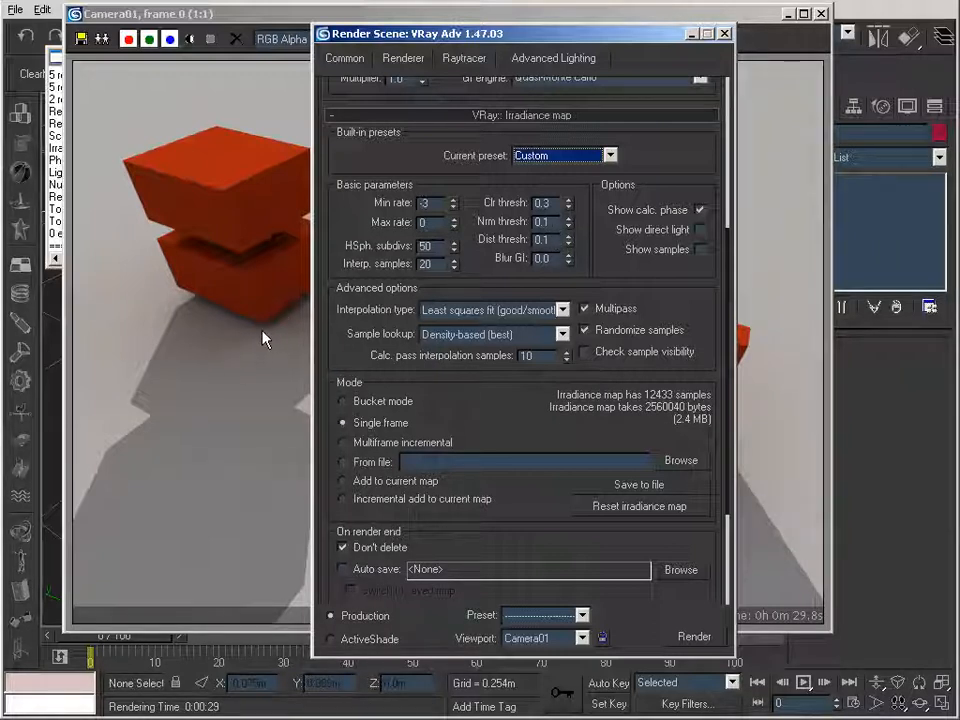
# Step: Review the previous High preset render, then render the Camera01 view with the Custom irradiance map preset
pyautogui.click(498, 40)
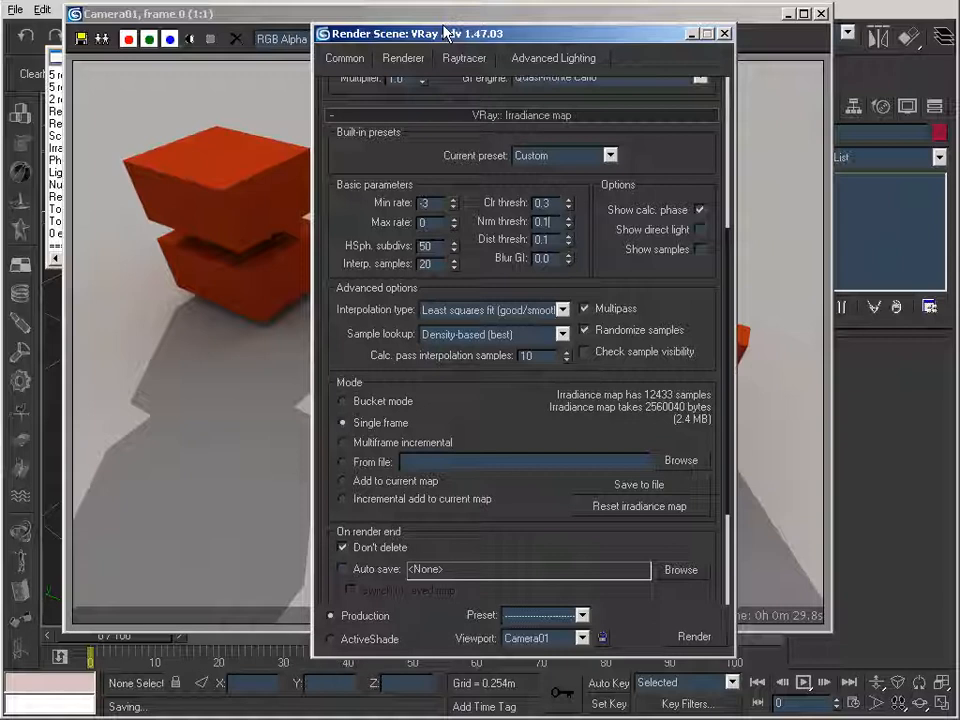
pyautogui.moveTo(445, 33); pyautogui.dragTo(362, 170)
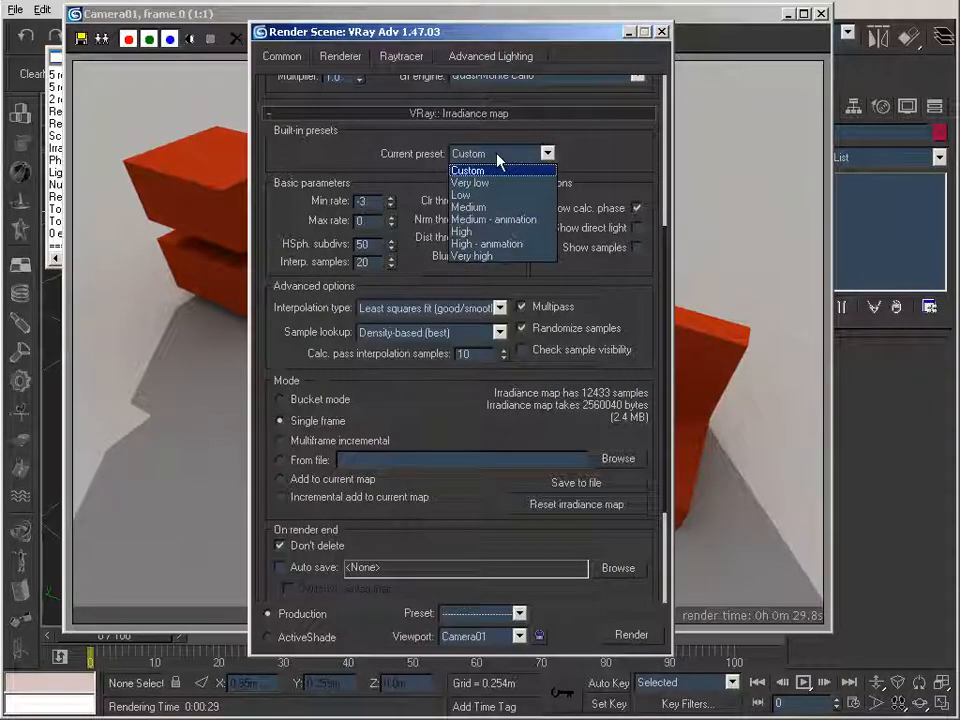
pyautogui.click(499, 160)
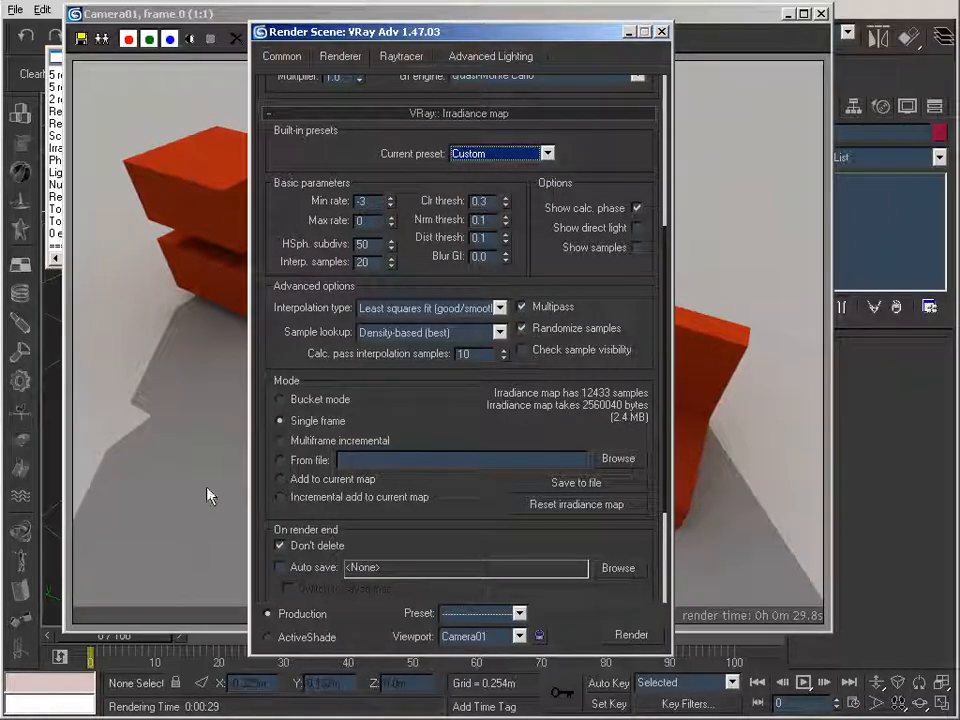
pyautogui.click(229, 448)
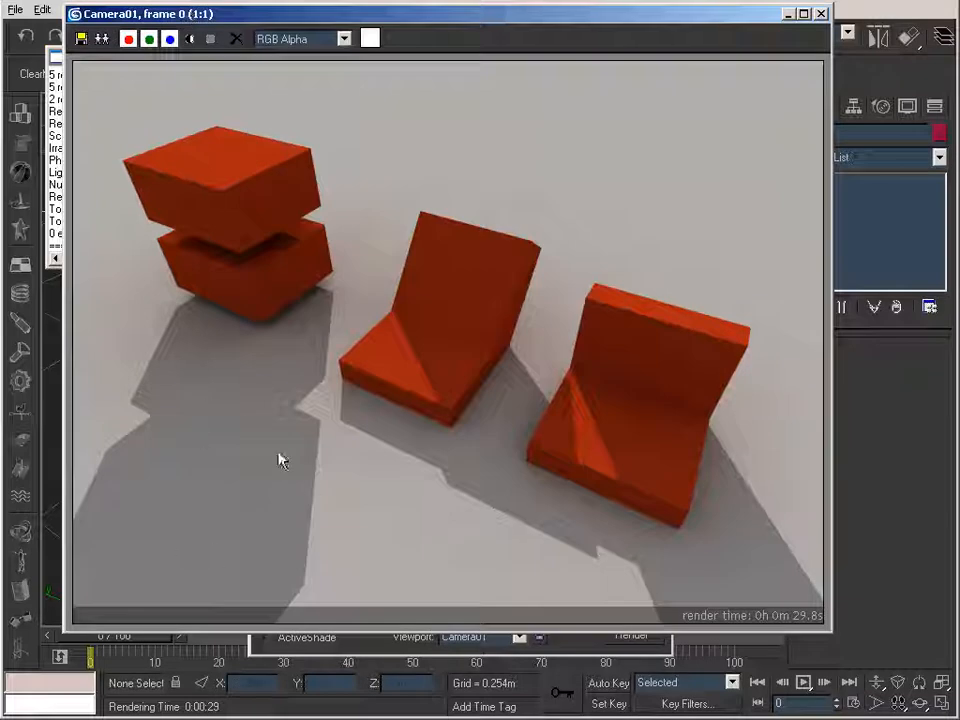
pyautogui.click(392, 654)
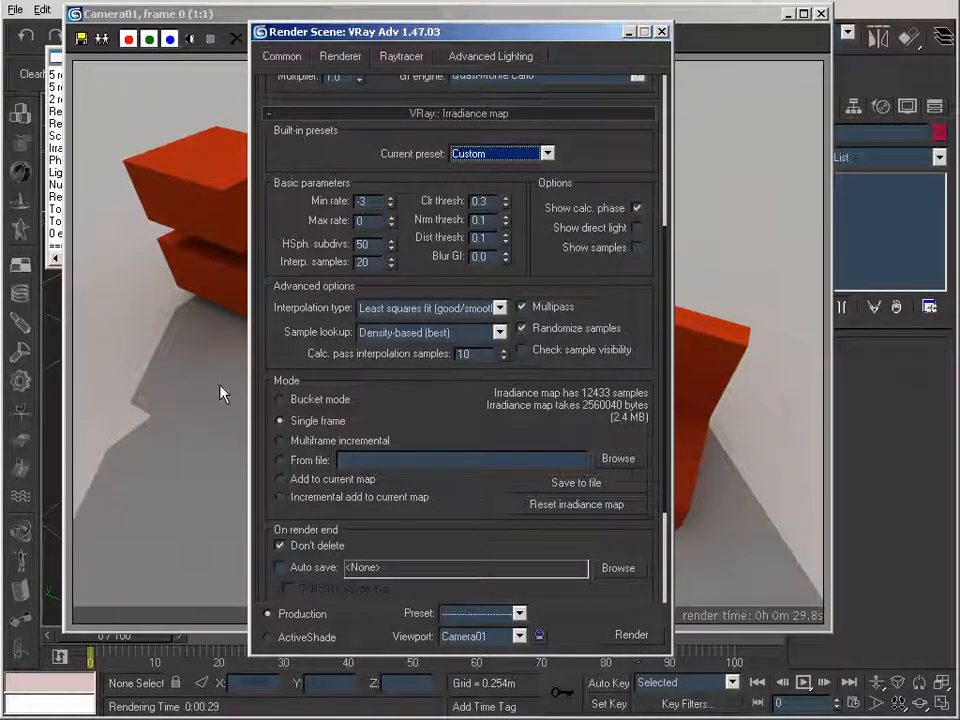
pyautogui.click(640, 642)
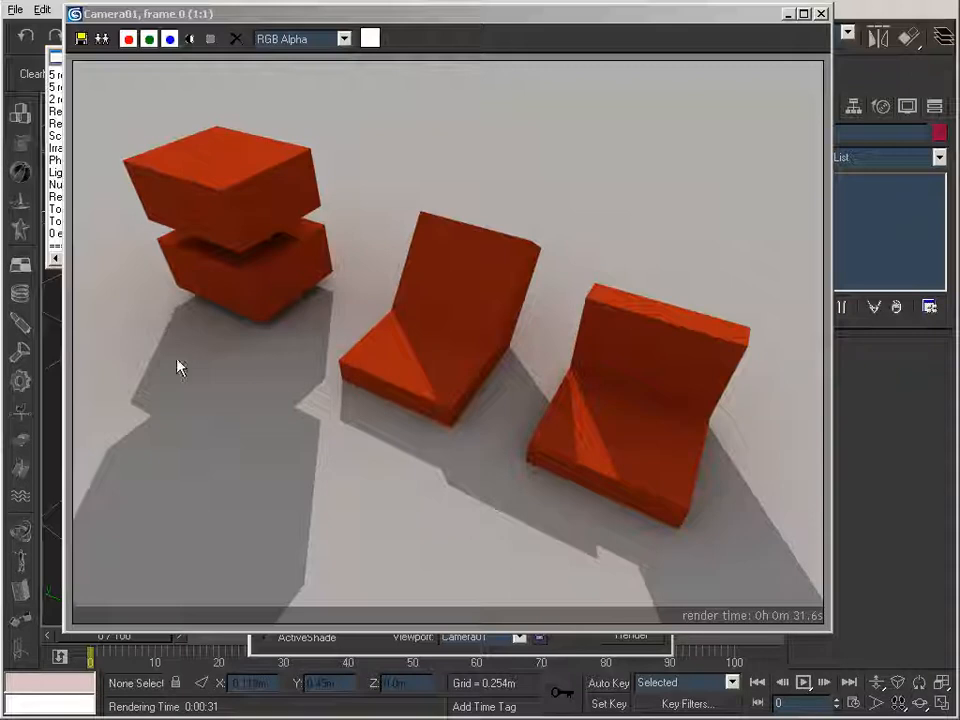
# Step: Set the irradiance map preset back to High and collapse the Irradiance map settings
pyautogui.click(372, 645)
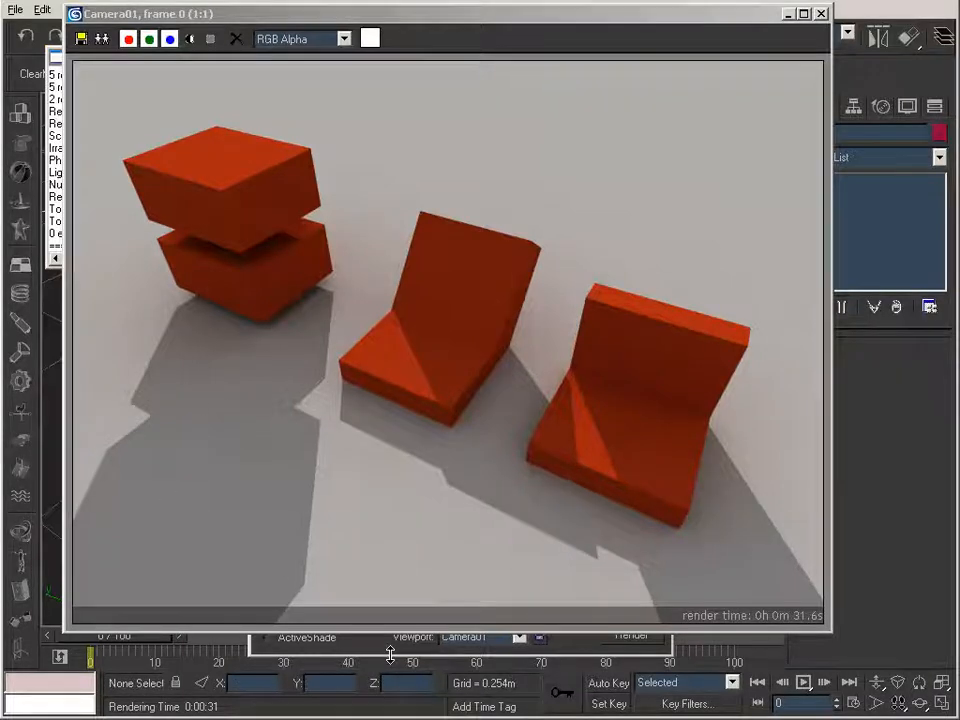
pyautogui.click(504, 155)
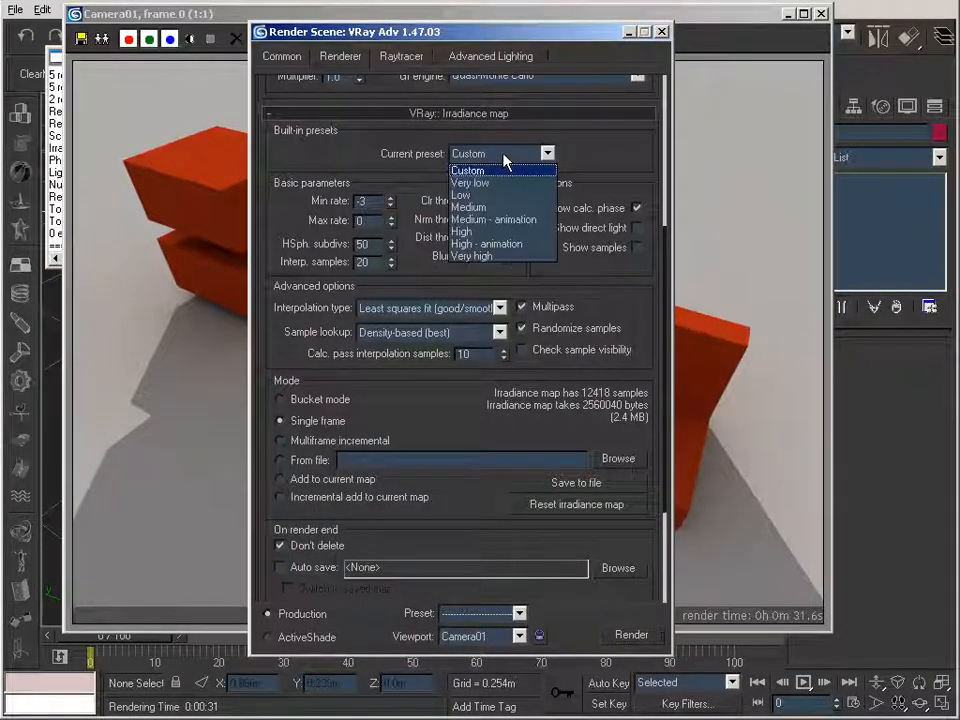
pyautogui.click(475, 231)
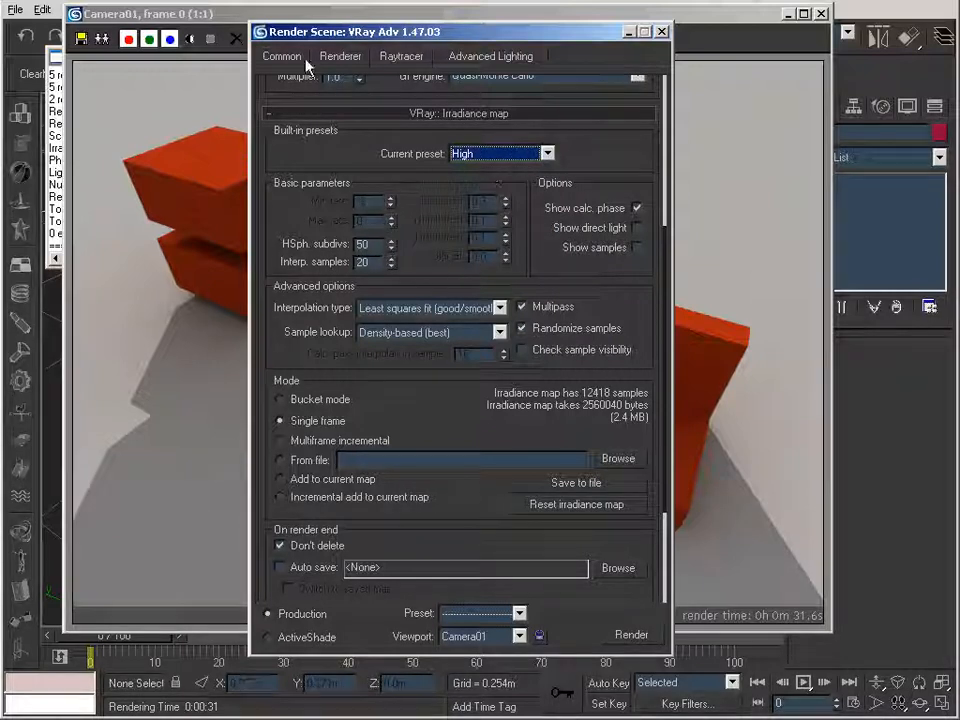
pyautogui.click(232, 160)
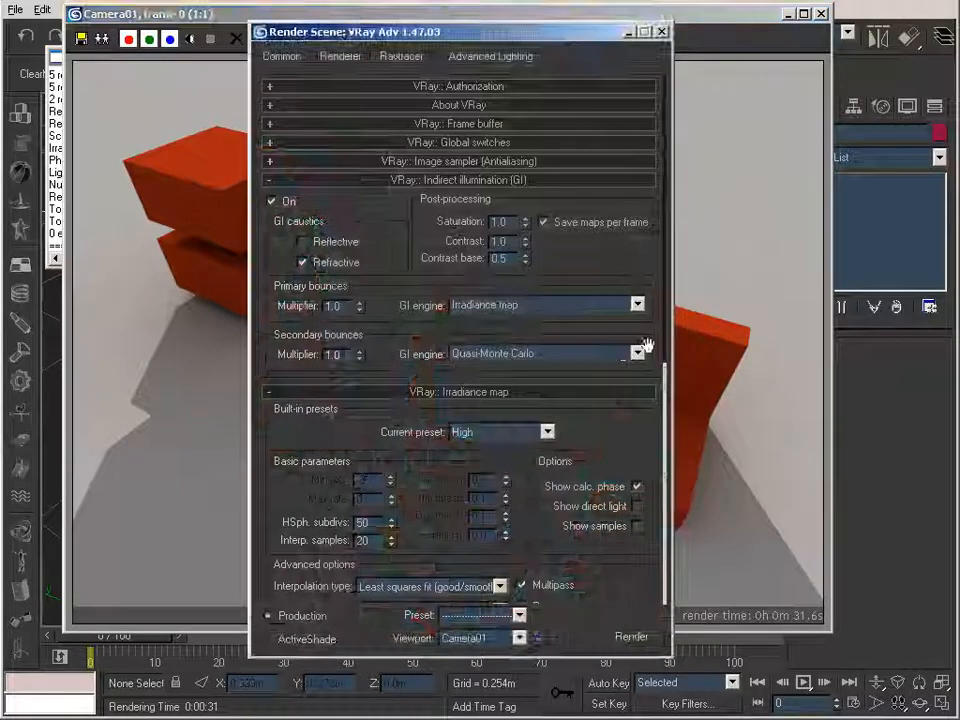
pyautogui.click(544, 392)
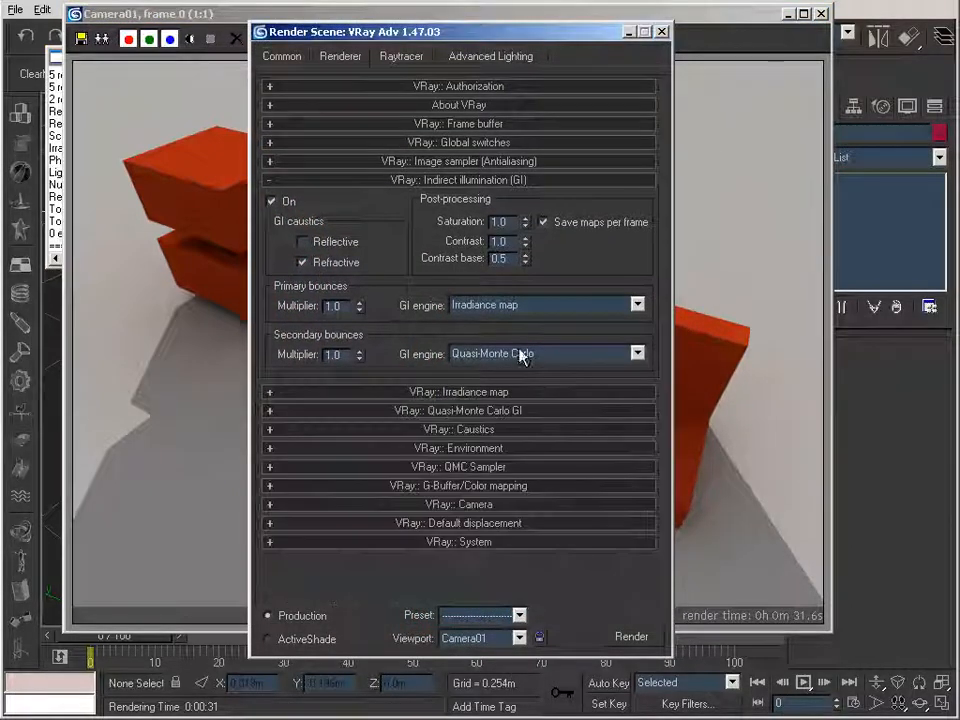